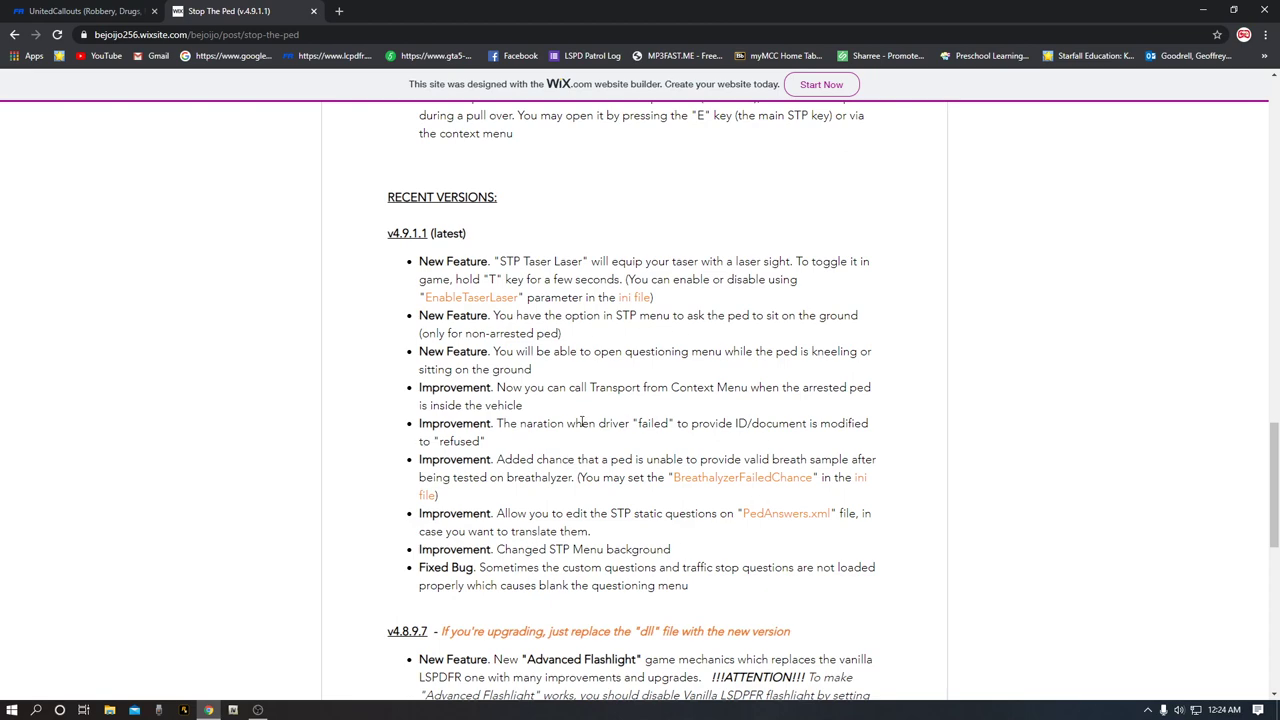
- Download the Stop The Ped v4.9.1.1 archive through MediaFire, keep the flagged file and close the download page
{"action": "scroll", "coordinate": [525, 465], "scroll_direction": "down", "scroll_amount": 7}
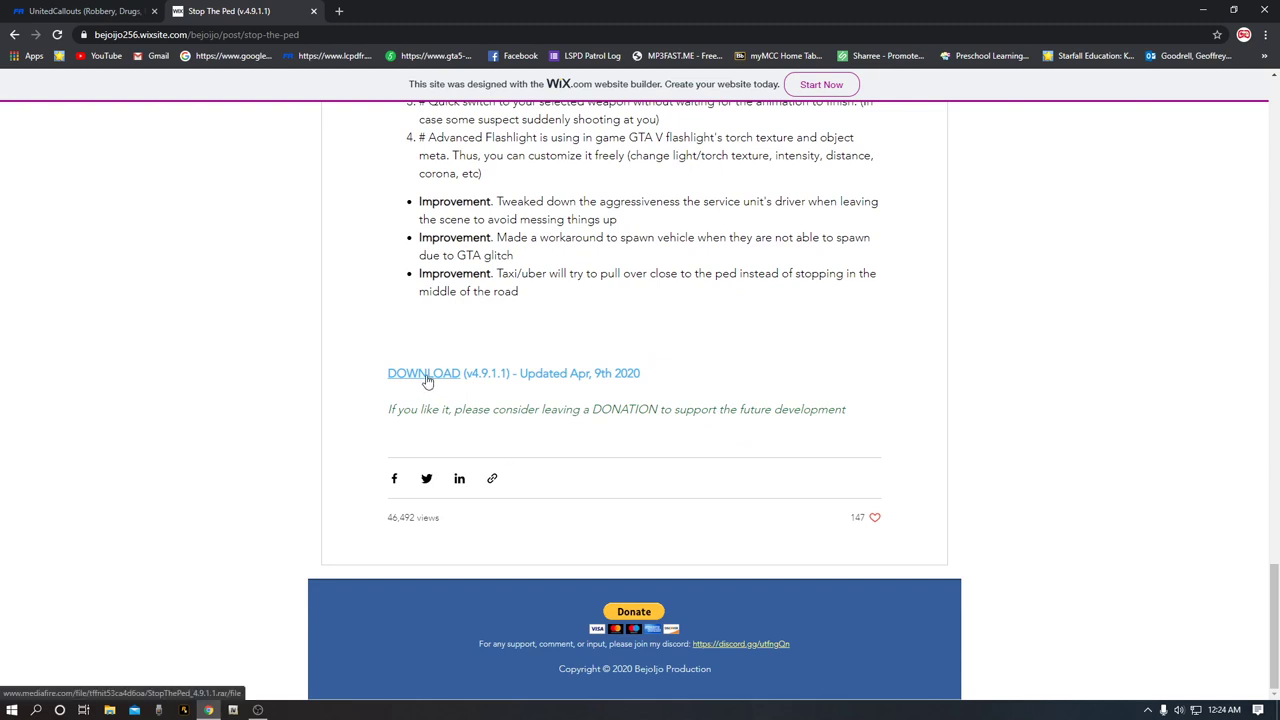
{"action": "left_click", "coordinate": [426, 378]}
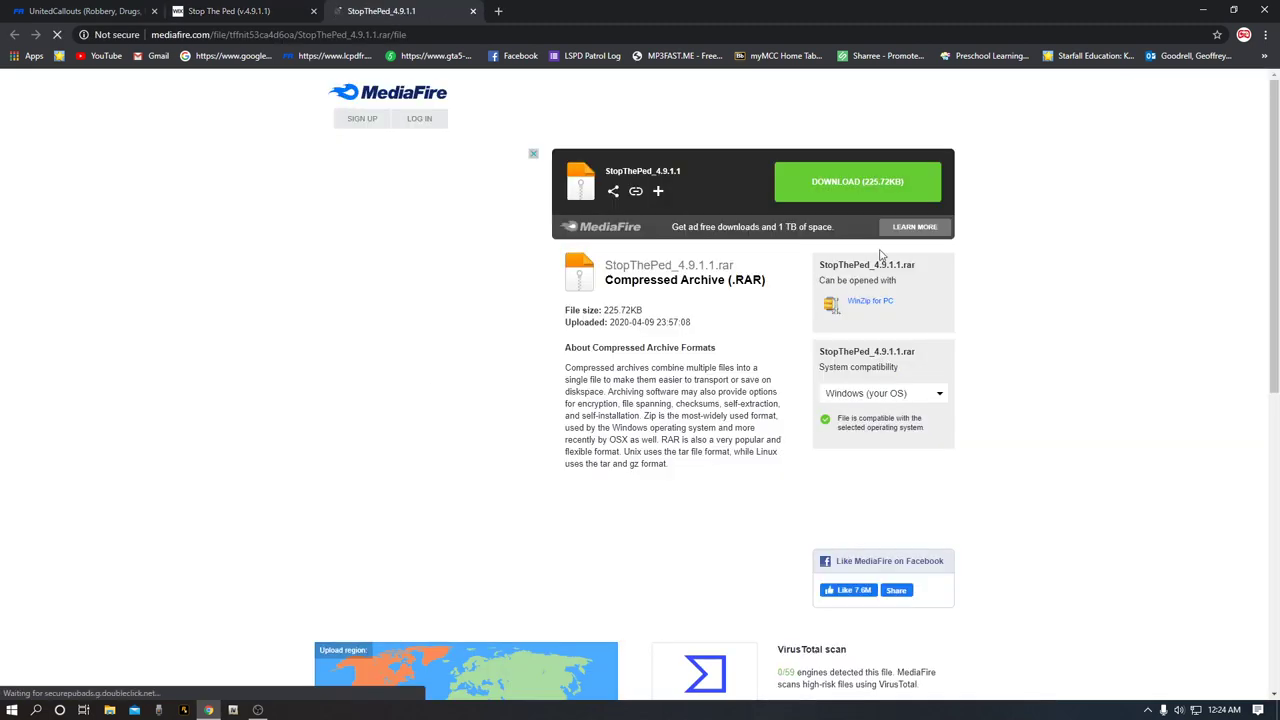
{"action": "left_click", "coordinate": [857, 190]}
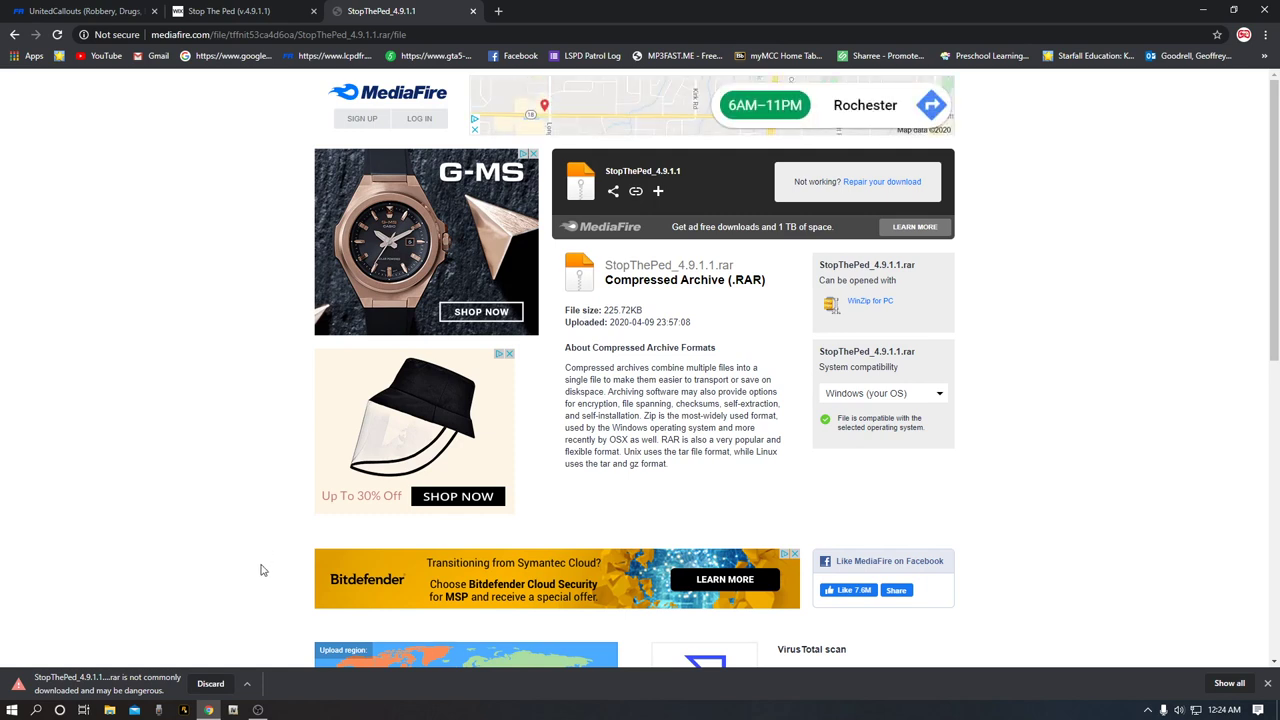
{"action": "left_click", "coordinate": [246, 683]}
{"action": "left_click", "coordinate": [259, 640]}
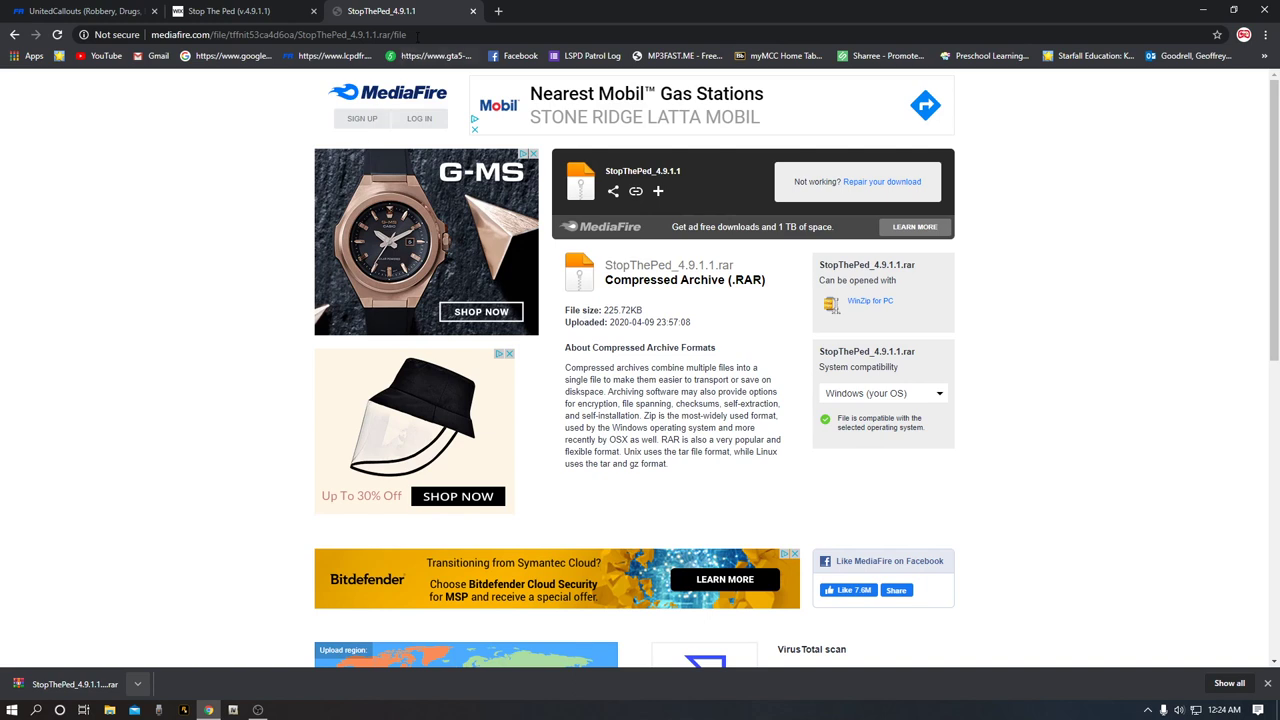
{"action": "left_click", "coordinate": [474, 14]}
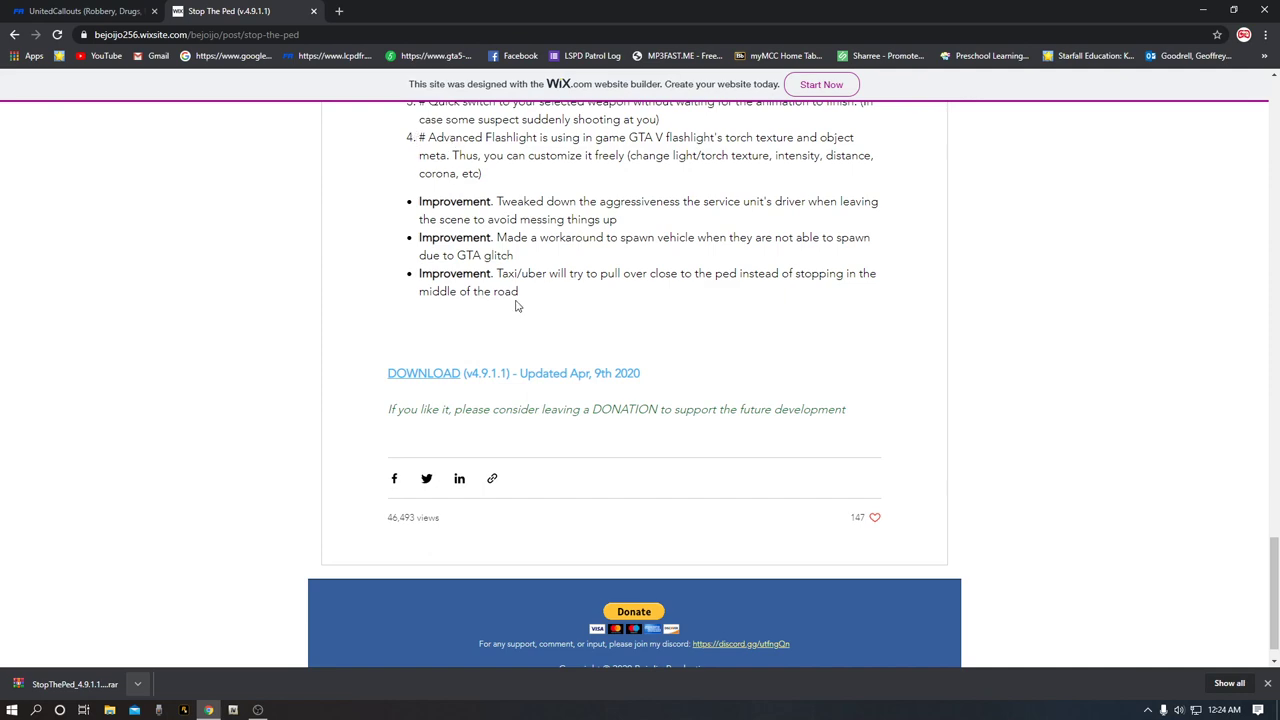
- Return to the plugin site's home page, open the Ultimate Backup post and go through its features and recent versions
{"action": "left_click", "coordinate": [14, 34]}
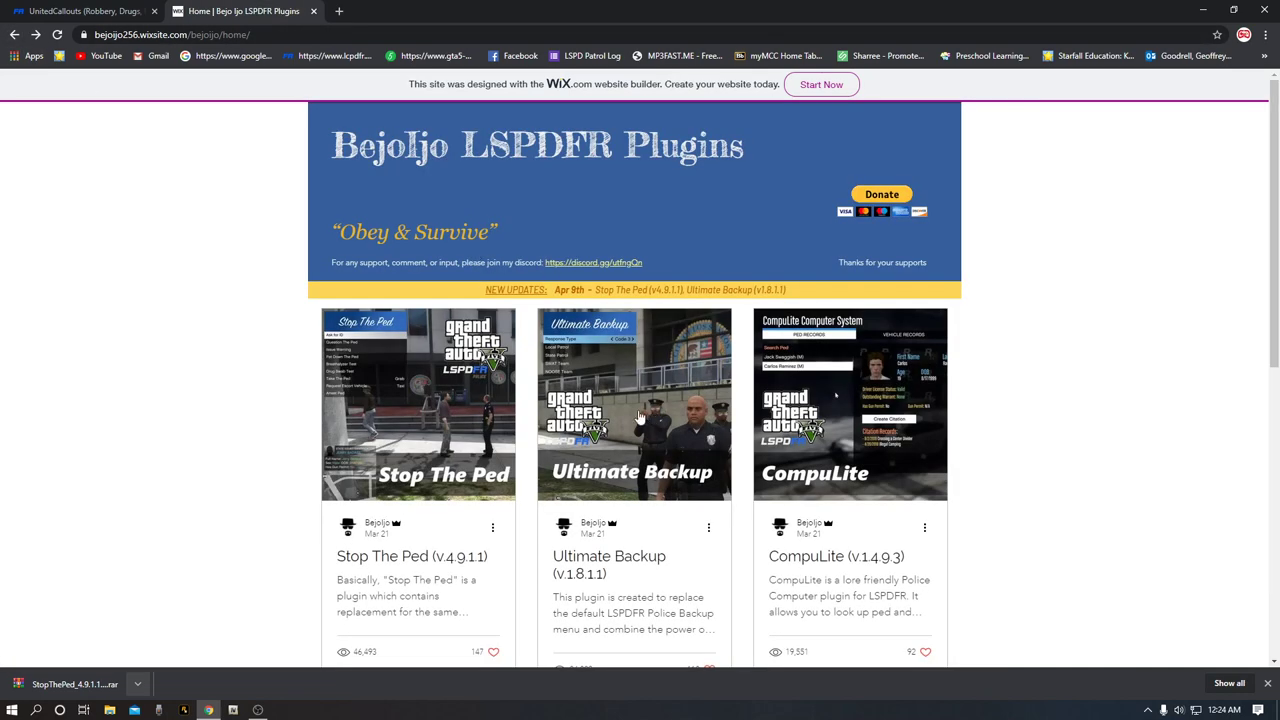
{"action": "left_click", "coordinate": [641, 416]}
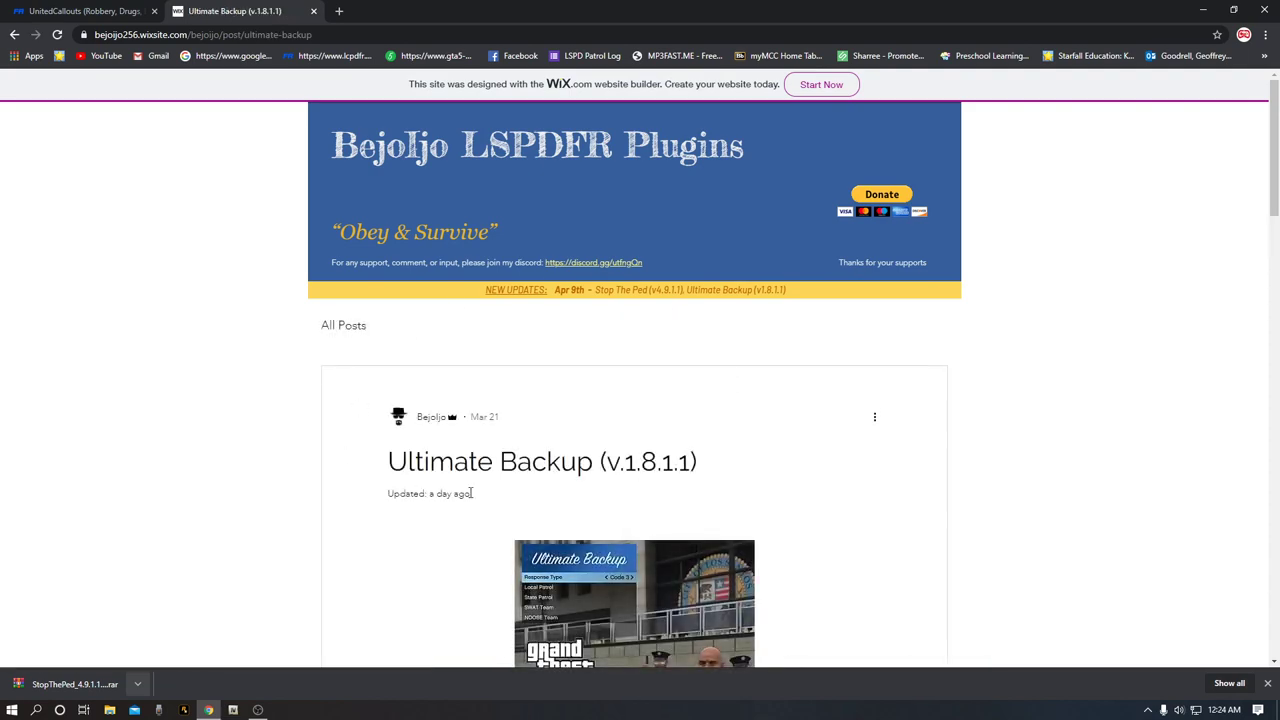
{"action": "scroll", "coordinate": [590, 458], "scroll_direction": "down", "scroll_amount": 2}
{"action": "scroll", "coordinate": [590, 458], "scroll_direction": "down", "scroll_amount": 8}
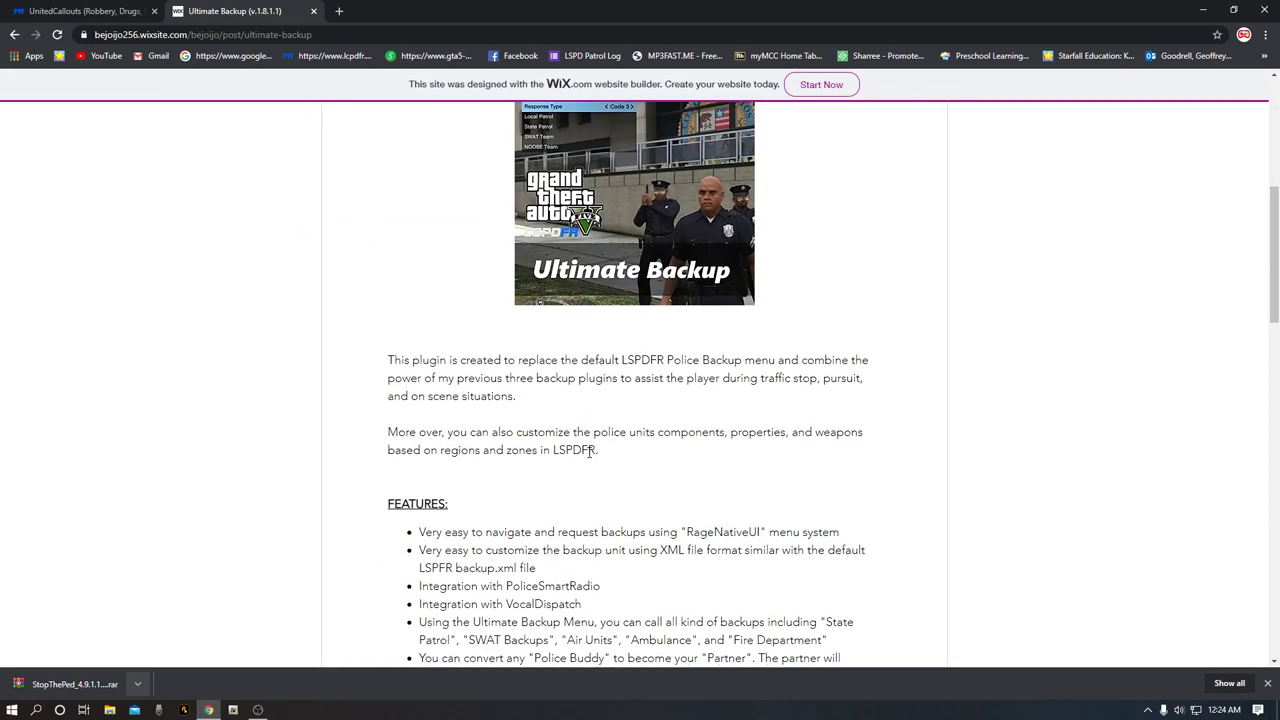
{"action": "scroll", "coordinate": [590, 458], "scroll_direction": "down", "scroll_amount": 3}
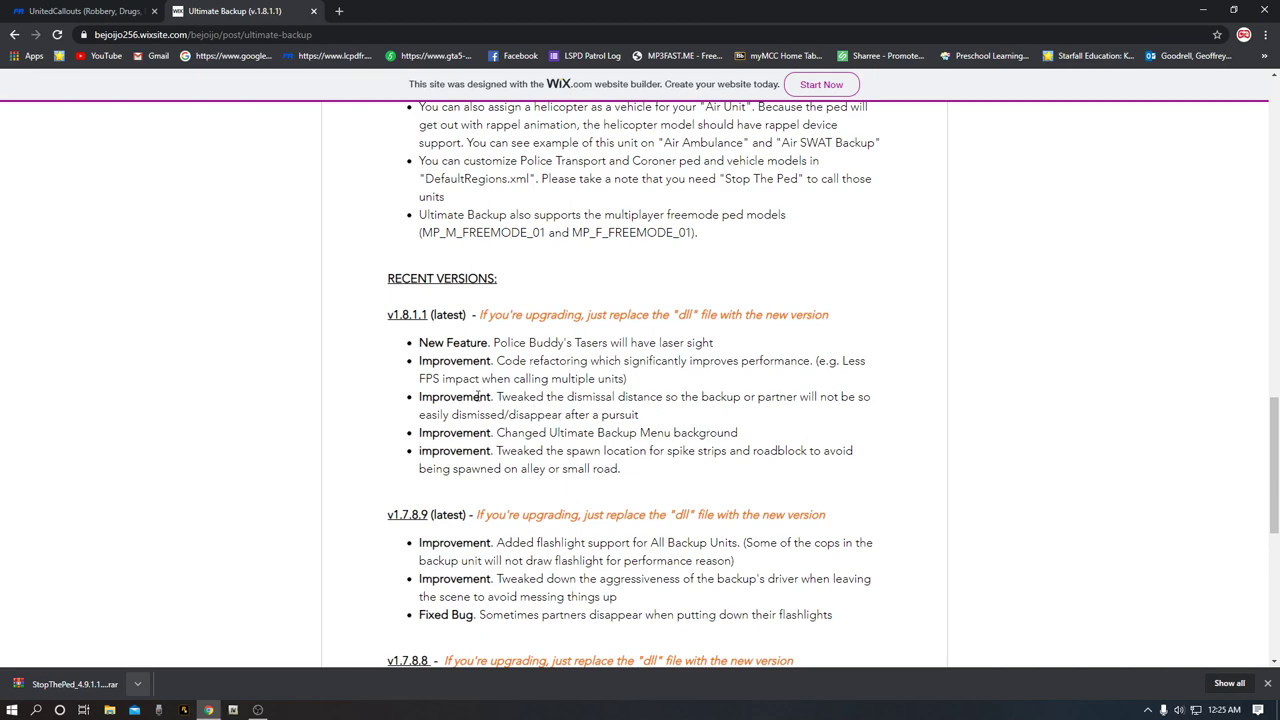
{"action": "scroll", "coordinate": [557, 391], "scroll_direction": "down", "scroll_amount": 5}
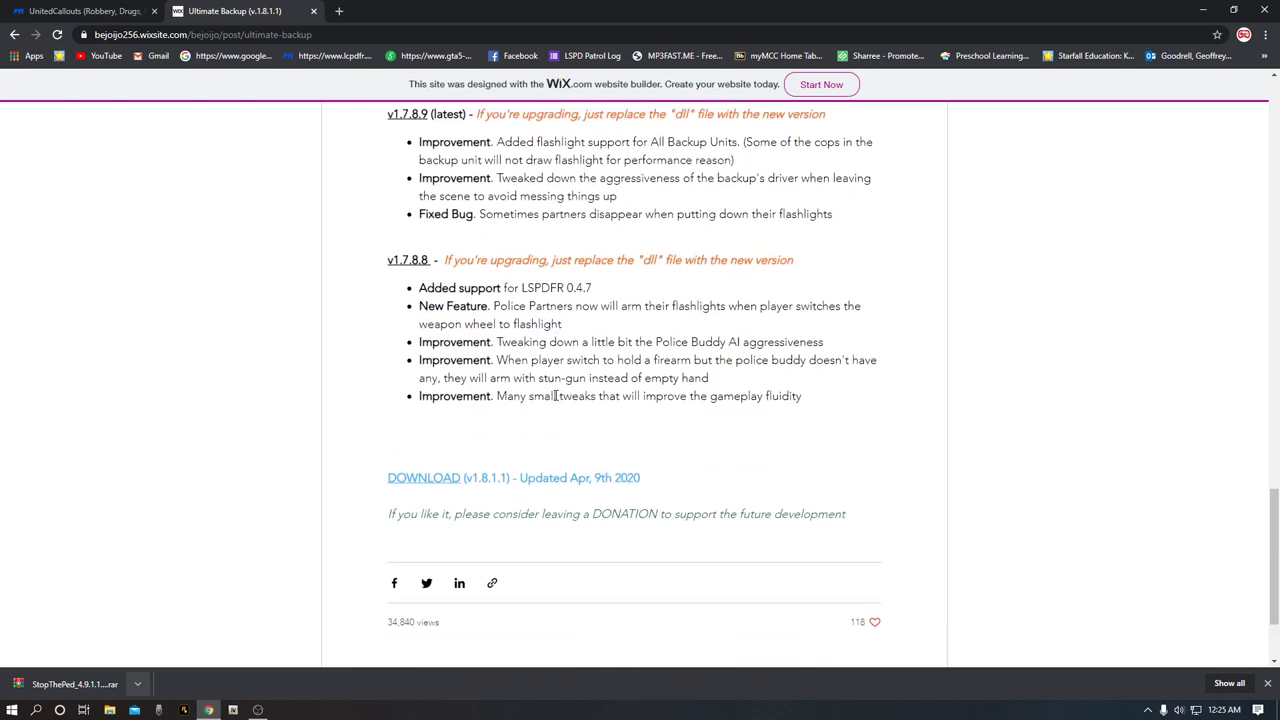
{"action": "left_click", "coordinate": [412, 350]}
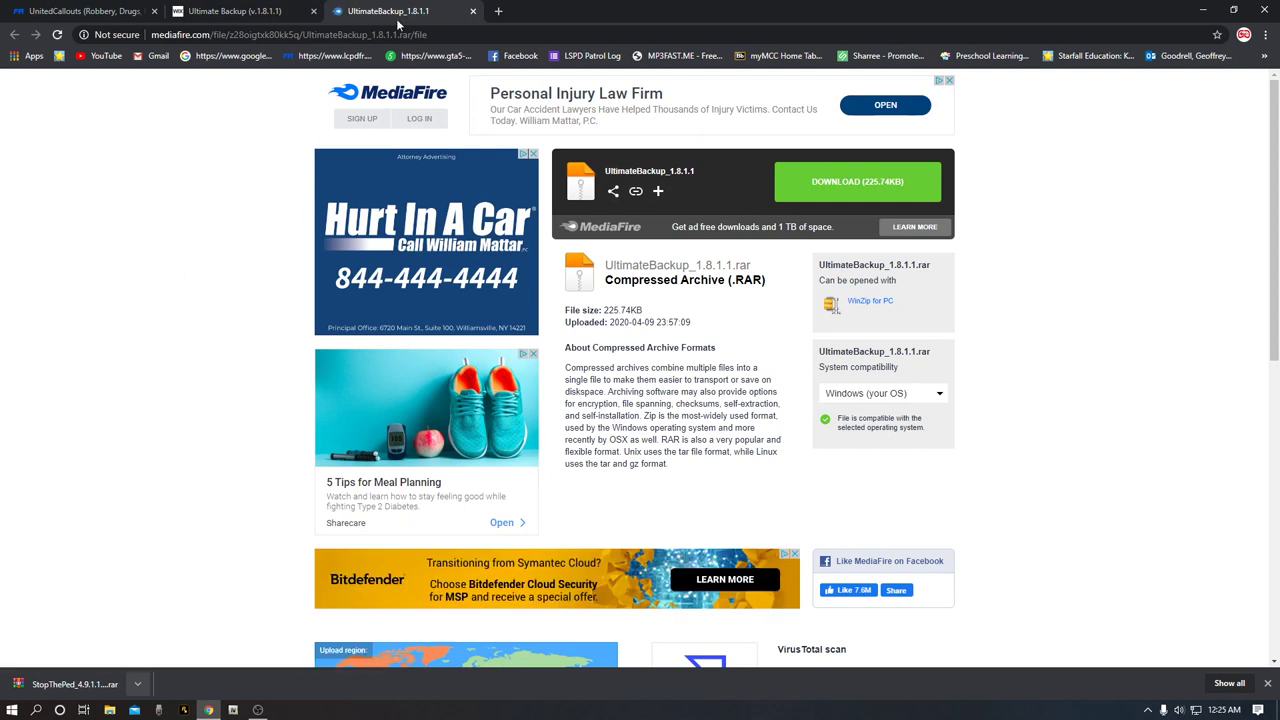
{"action": "left_click", "coordinate": [472, 11]}
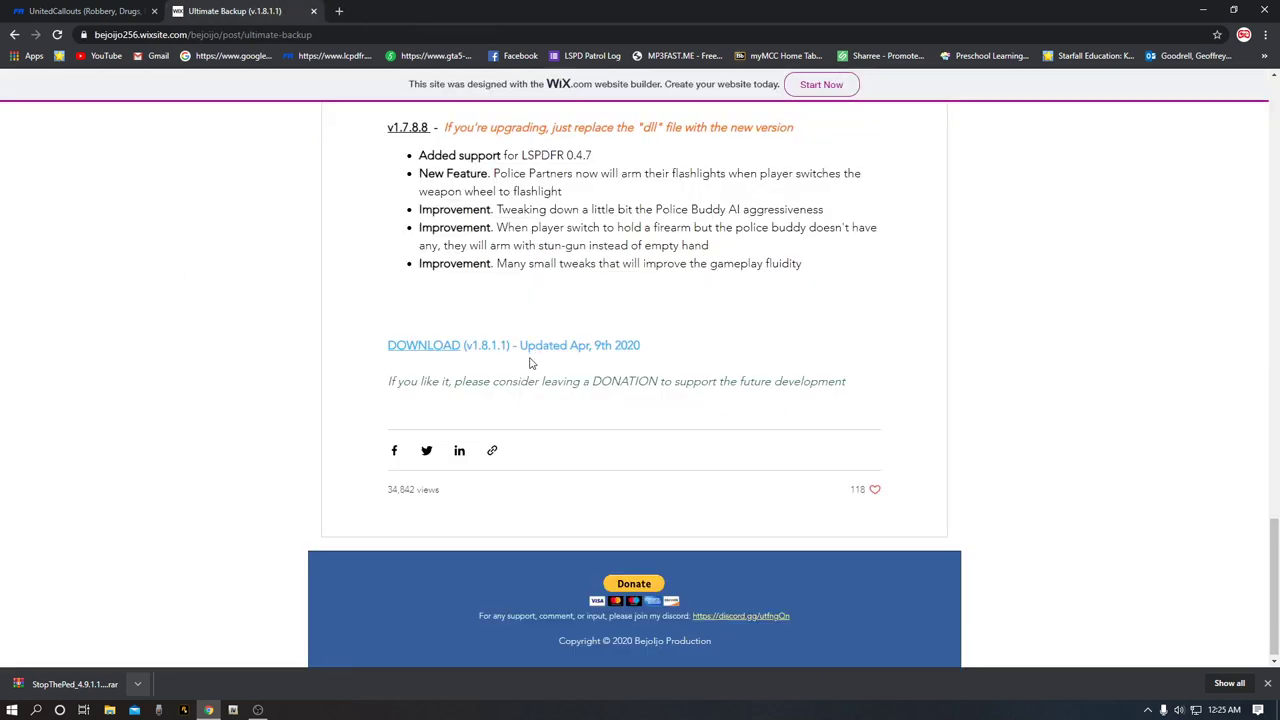
{"action": "scroll", "coordinate": [530, 363], "scroll_direction": "up", "scroll_amount": 2}
{"action": "scroll", "coordinate": [528, 363], "scroll_direction": "down", "scroll_amount": 1}
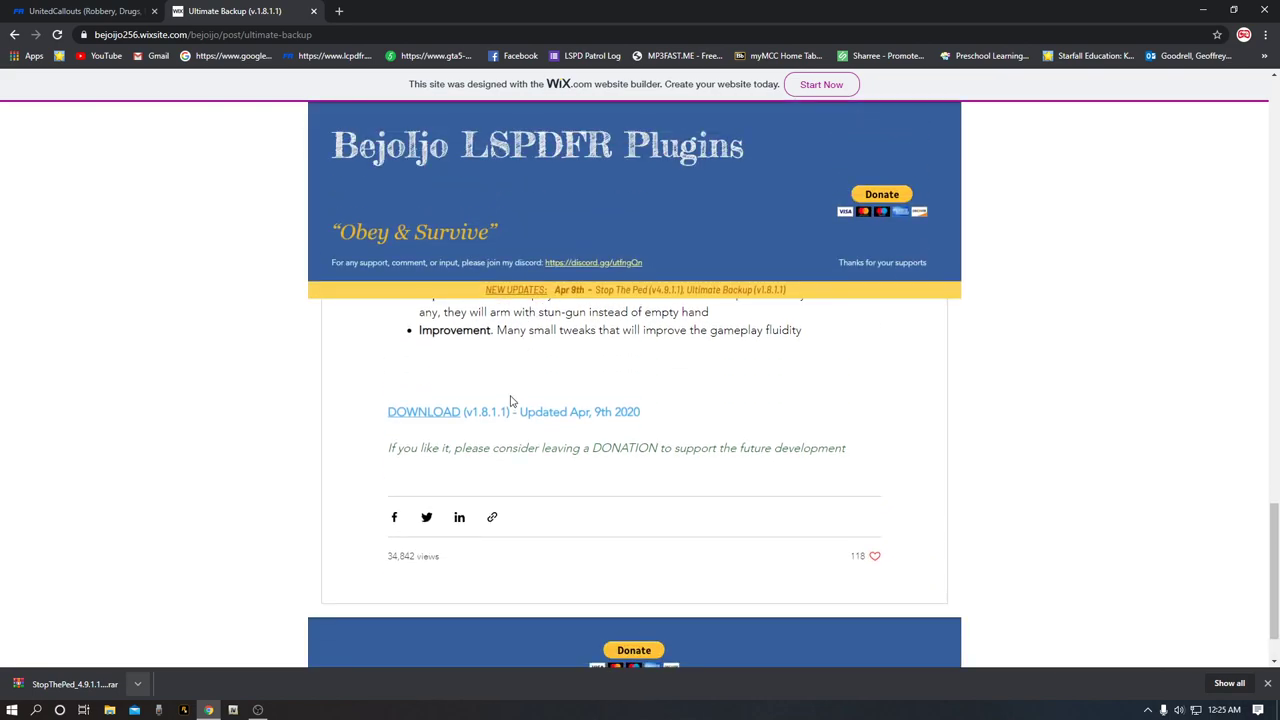
{"action": "scroll", "coordinate": [510, 401], "scroll_direction": "up", "scroll_amount": 12}
{"action": "scroll", "coordinate": [511, 390], "scroll_direction": "up", "scroll_amount": 7}
{"action": "scroll", "coordinate": [511, 392], "scroll_direction": "down", "scroll_amount": 5}
{"action": "scroll", "coordinate": [511, 393], "scroll_direction": "down", "scroll_amount": 14}
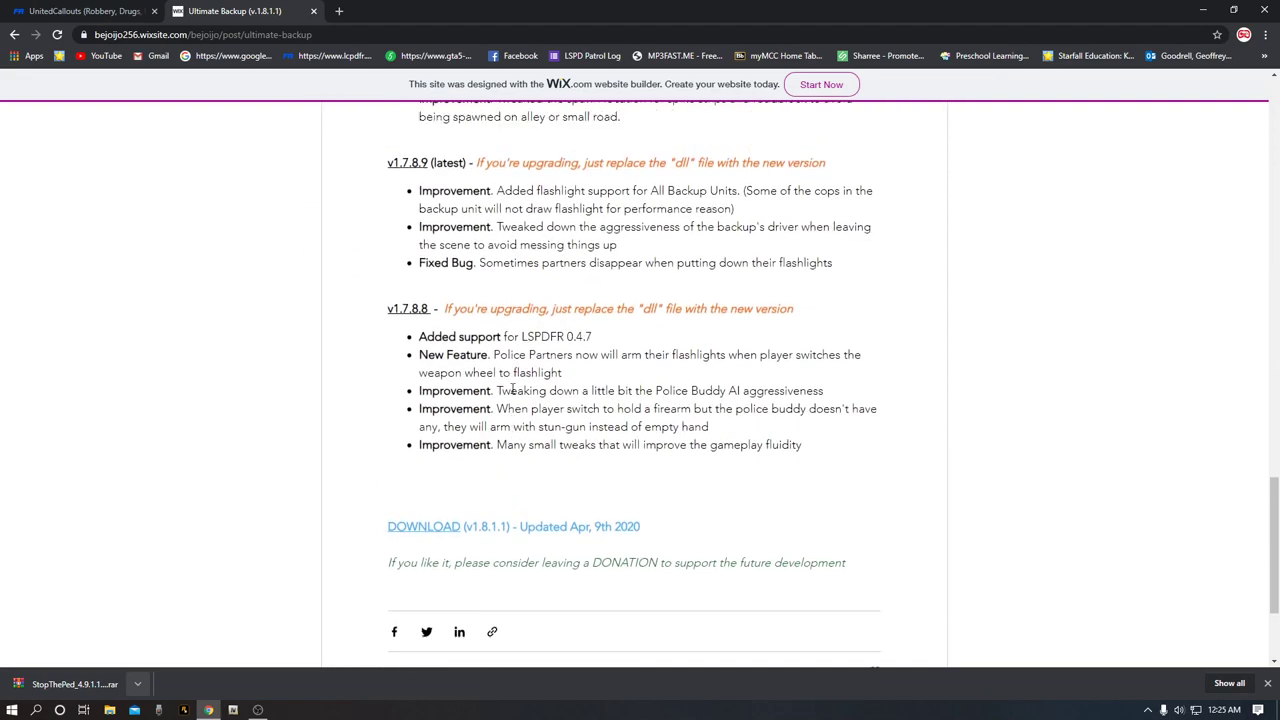
- Download the Ultimate Backup v1.8.1.1 archive through MediaFire, keep the flagged file and close the download page and plugin site
{"action": "scroll", "coordinate": [513, 390], "scroll_direction": "down", "scroll_amount": 1}
{"action": "left_click", "coordinate": [440, 417]}
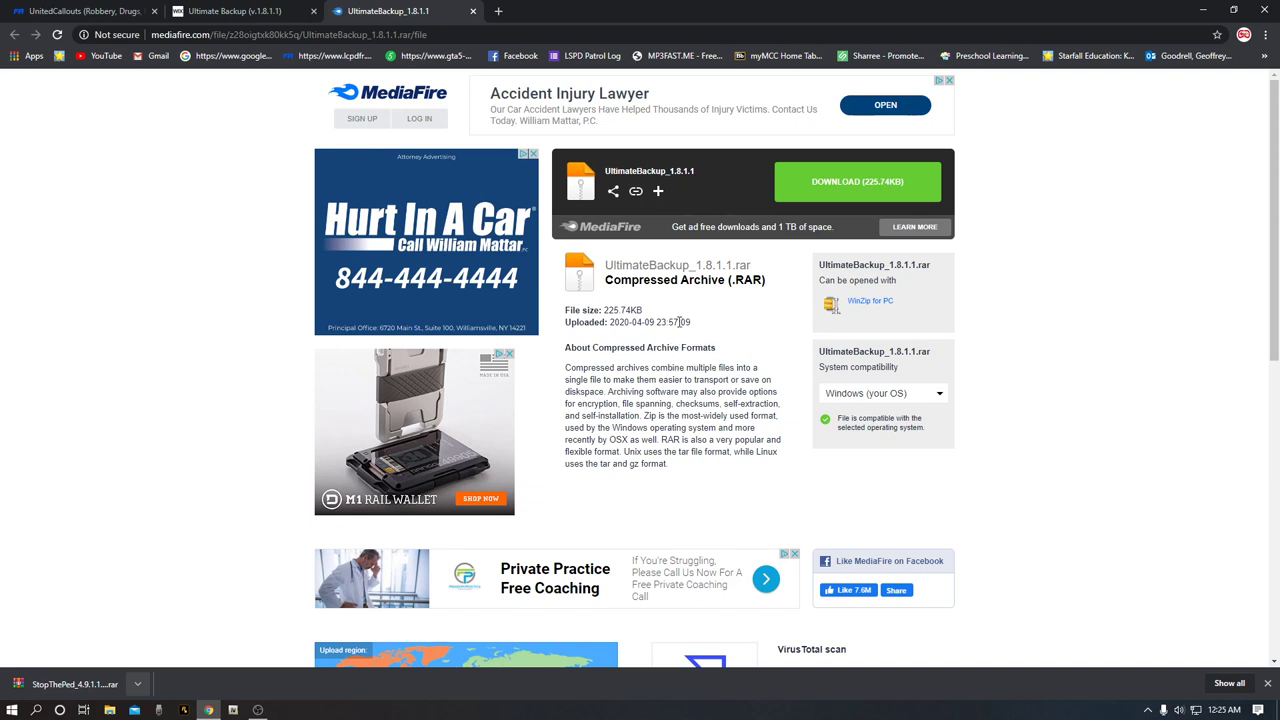
{"action": "left_click", "coordinate": [805, 190]}
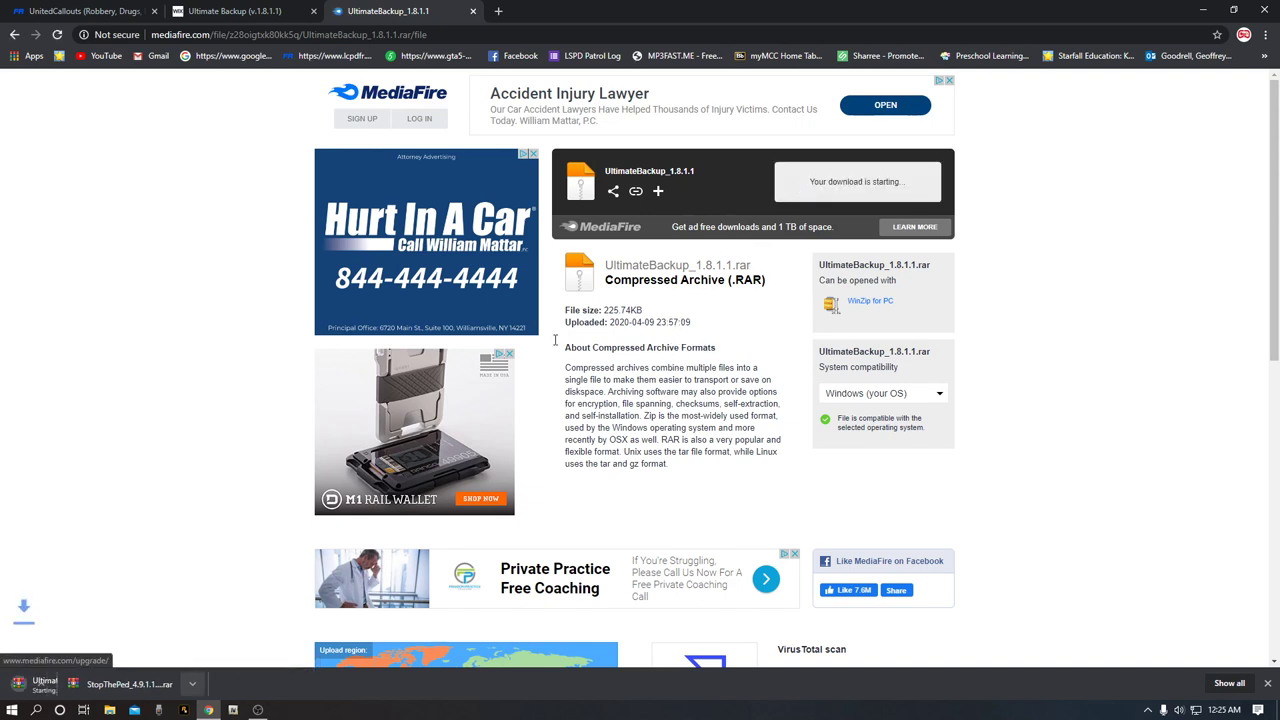
{"action": "left_click", "coordinate": [248, 684]}
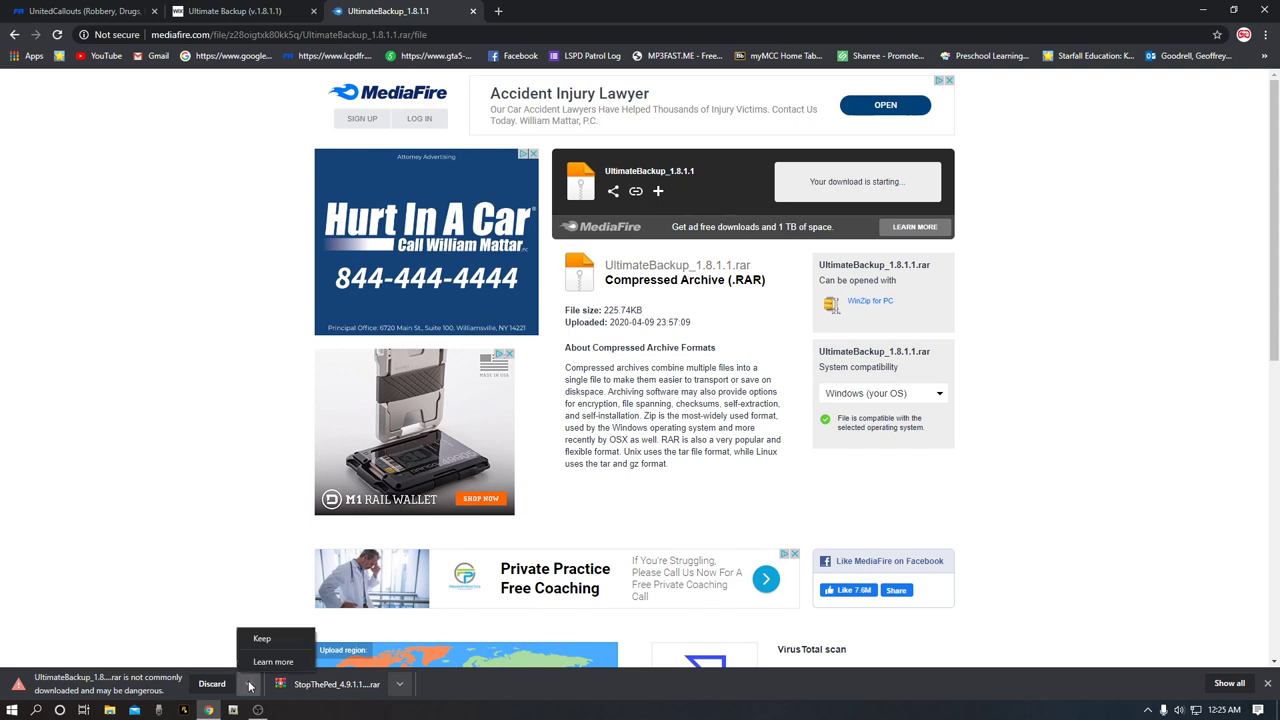
{"action": "left_click", "coordinate": [253, 639]}
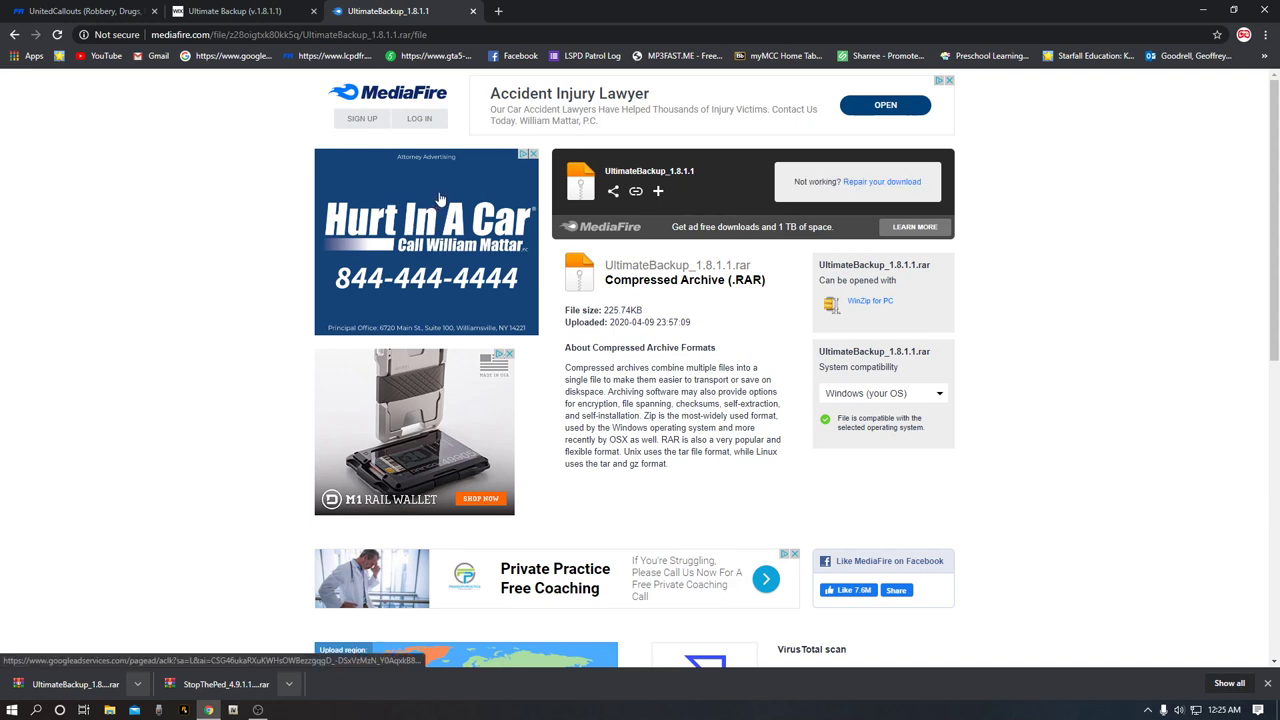
{"action": "left_click", "coordinate": [473, 11]}
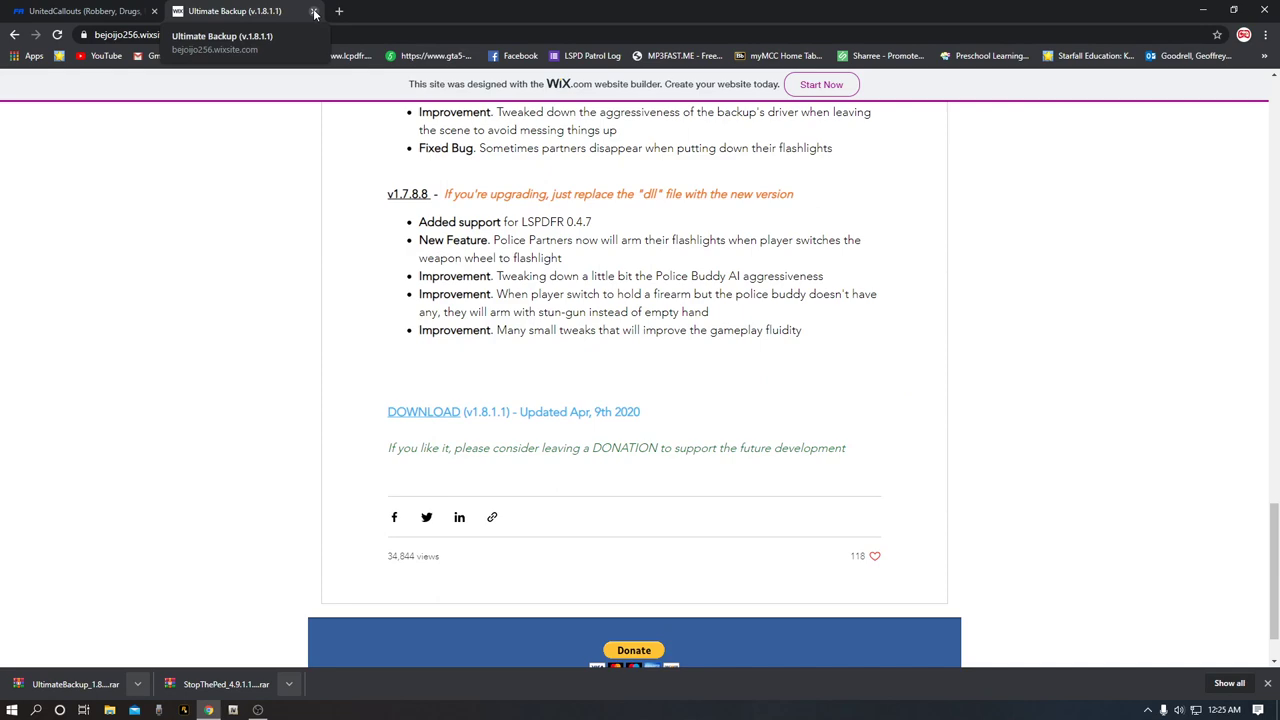
{"action": "scroll", "coordinate": [384, 257], "scroll_direction": "up", "scroll_amount": 15}
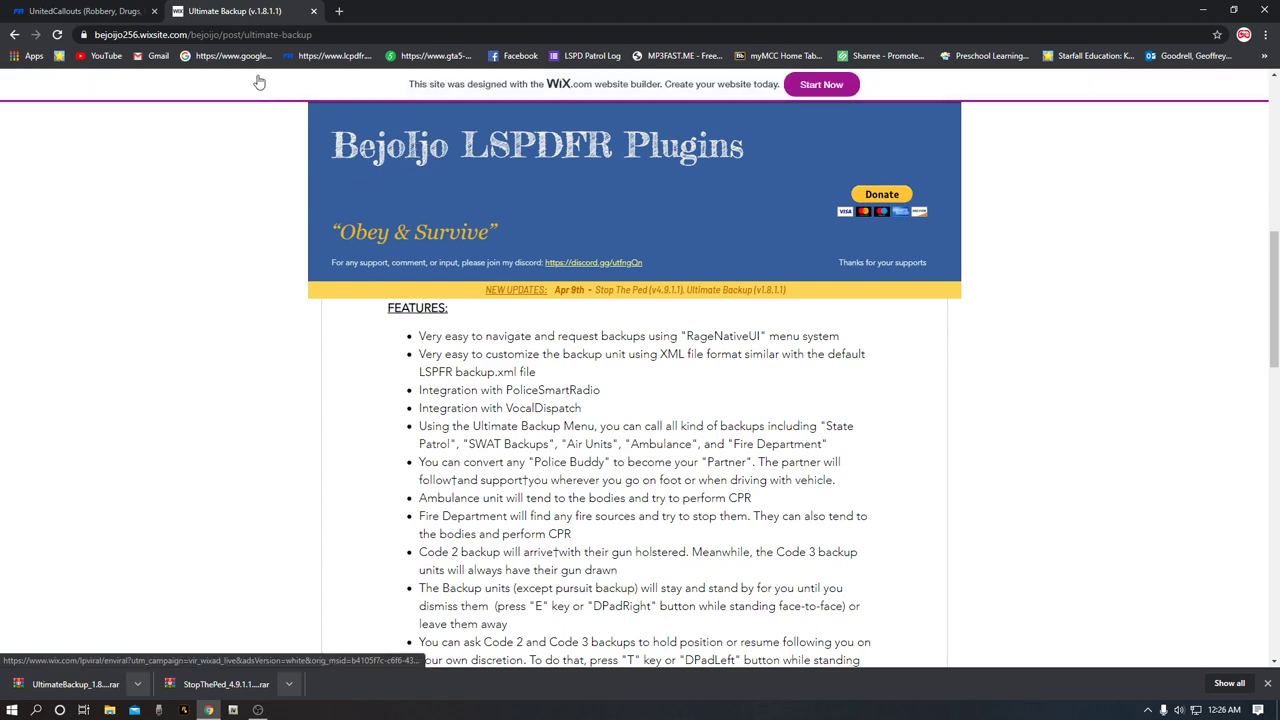
{"action": "left_click", "coordinate": [314, 12]}
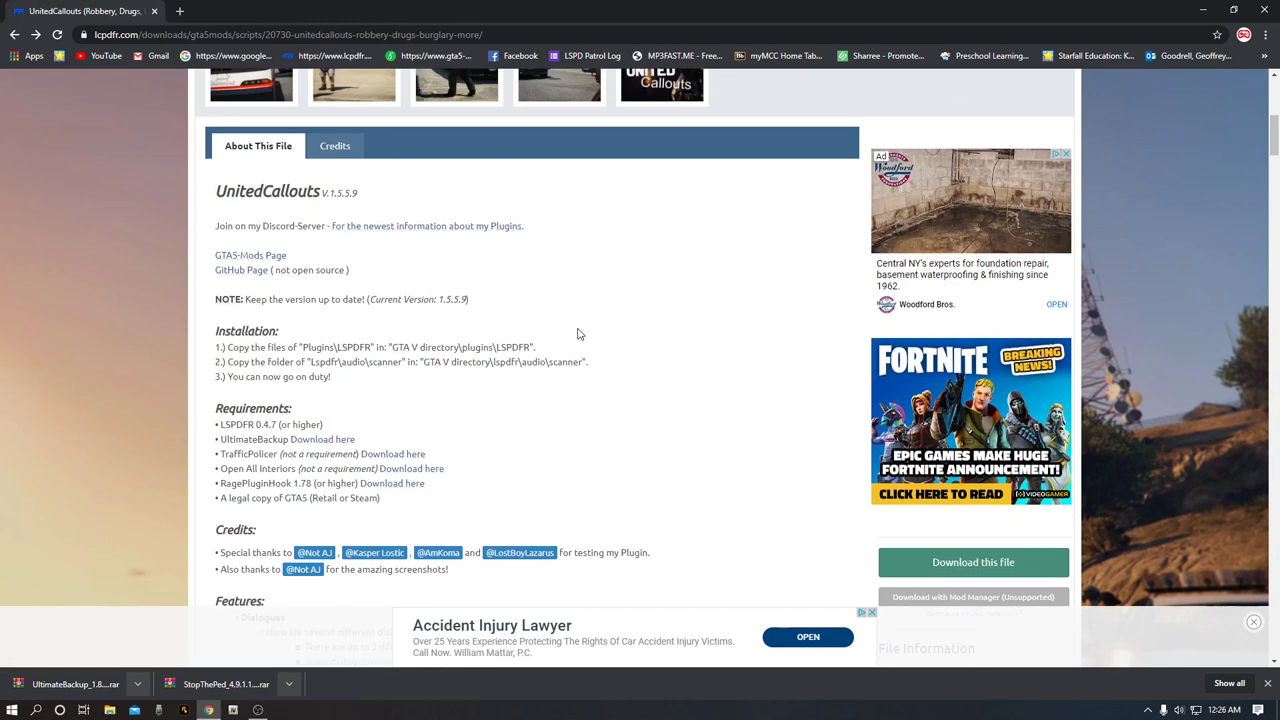
- Review the UnitedCallouts page's requirements, features, current callouts, version 1.5.5.9 changes and last update date
{"action": "scroll", "coordinate": [579, 331], "scroll_direction": "up", "scroll_amount": 3}
{"action": "scroll", "coordinate": [577, 336], "scroll_direction": "down", "scroll_amount": 3}
{"action": "scroll", "coordinate": [577, 336], "scroll_direction": "down", "scroll_amount": 4}
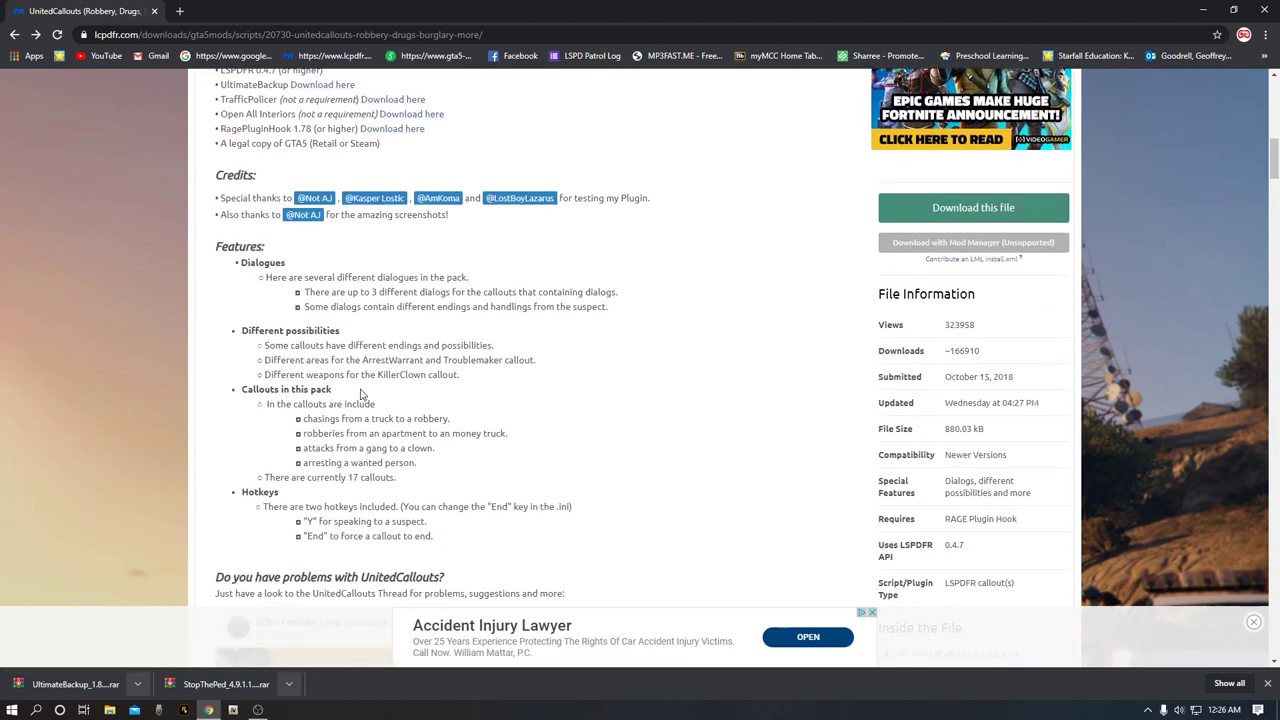
{"action": "scroll", "coordinate": [359, 375], "scroll_direction": "down", "scroll_amount": 2}
{"action": "scroll", "coordinate": [359, 375], "scroll_direction": "up", "scroll_amount": 1}
{"action": "scroll", "coordinate": [360, 390], "scroll_direction": "down", "scroll_amount": 6}
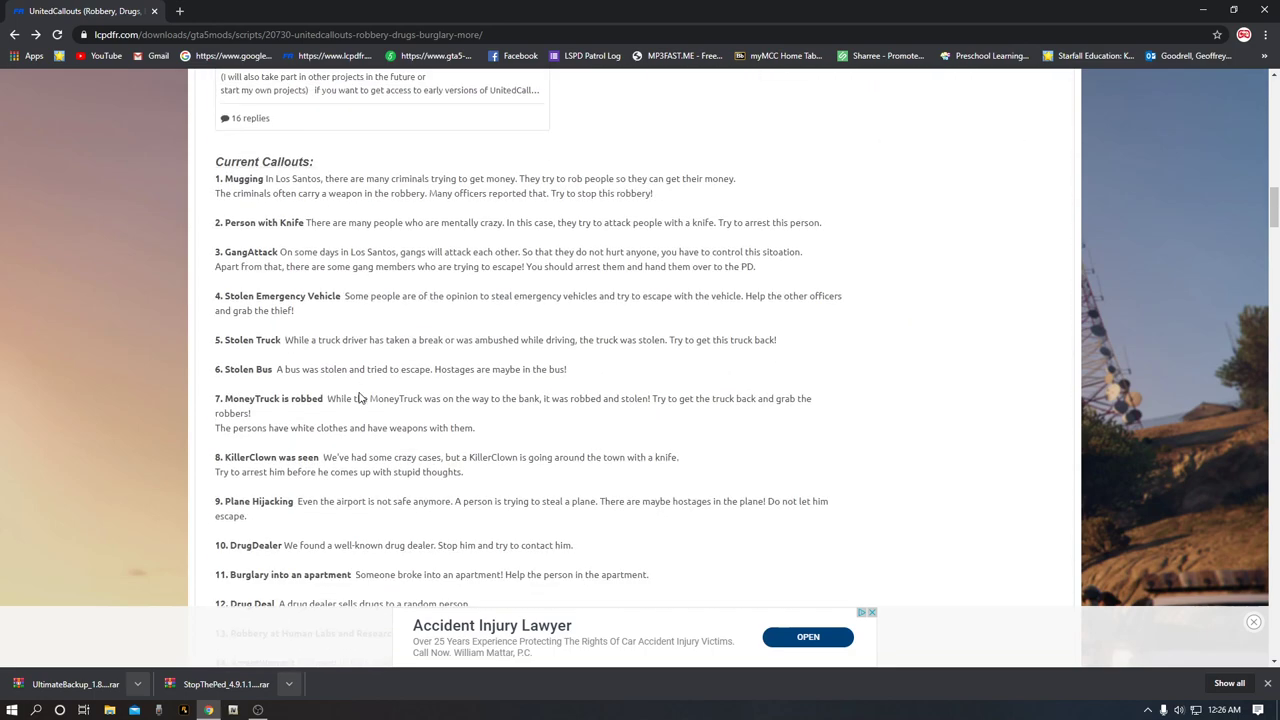
{"action": "scroll", "coordinate": [291, 453], "scroll_direction": "down", "scroll_amount": 4}
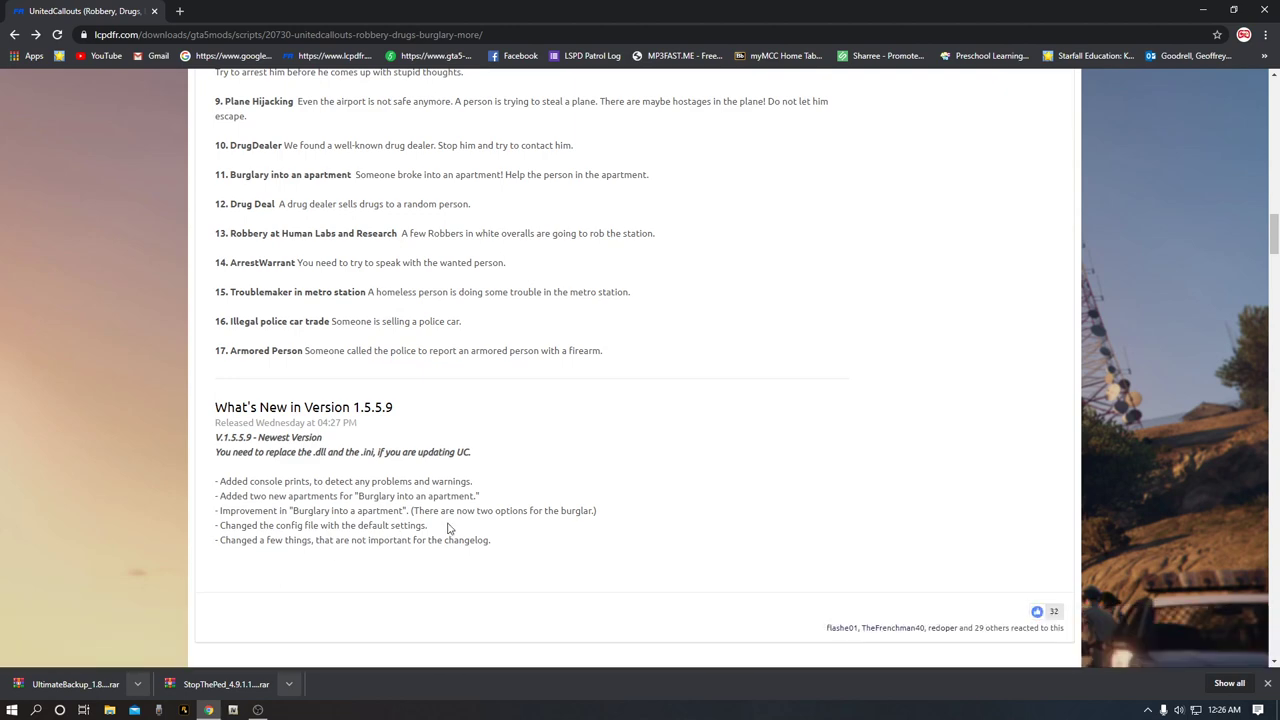
{"action": "scroll", "coordinate": [485, 523], "scroll_direction": "up", "scroll_amount": 12}
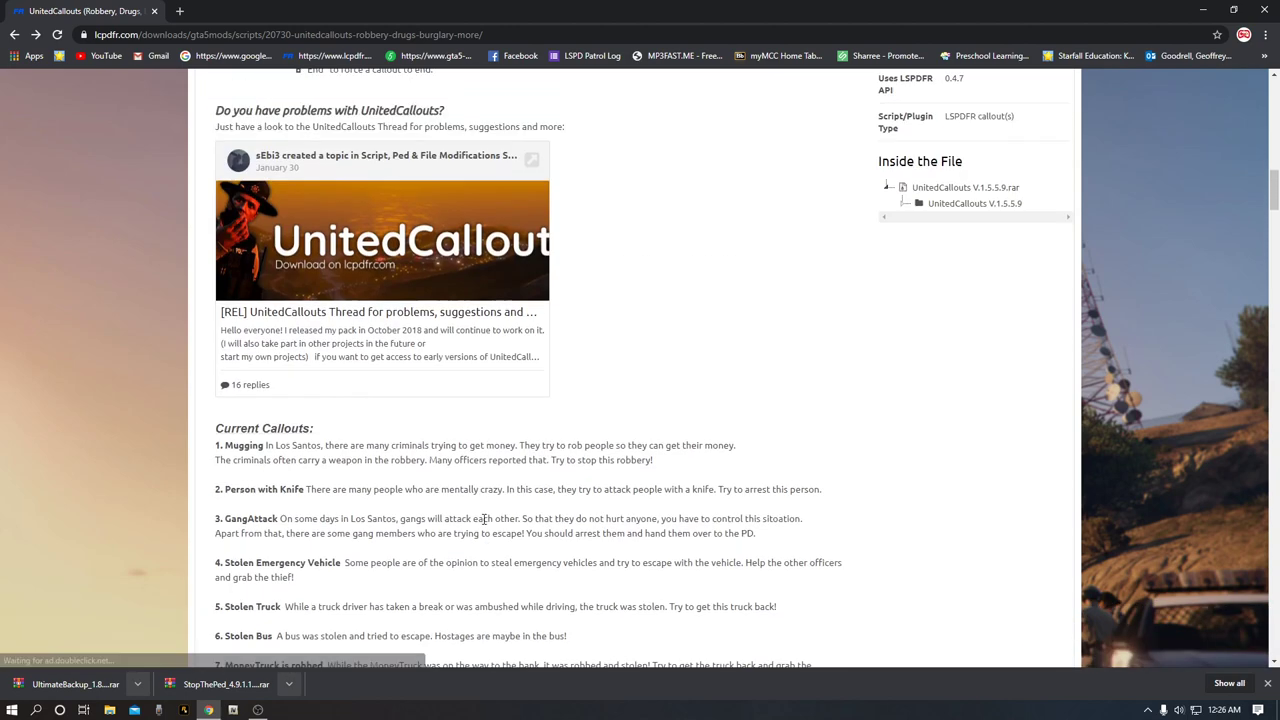
{"action": "scroll", "coordinate": [476, 518], "scroll_direction": "up", "scroll_amount": 3}
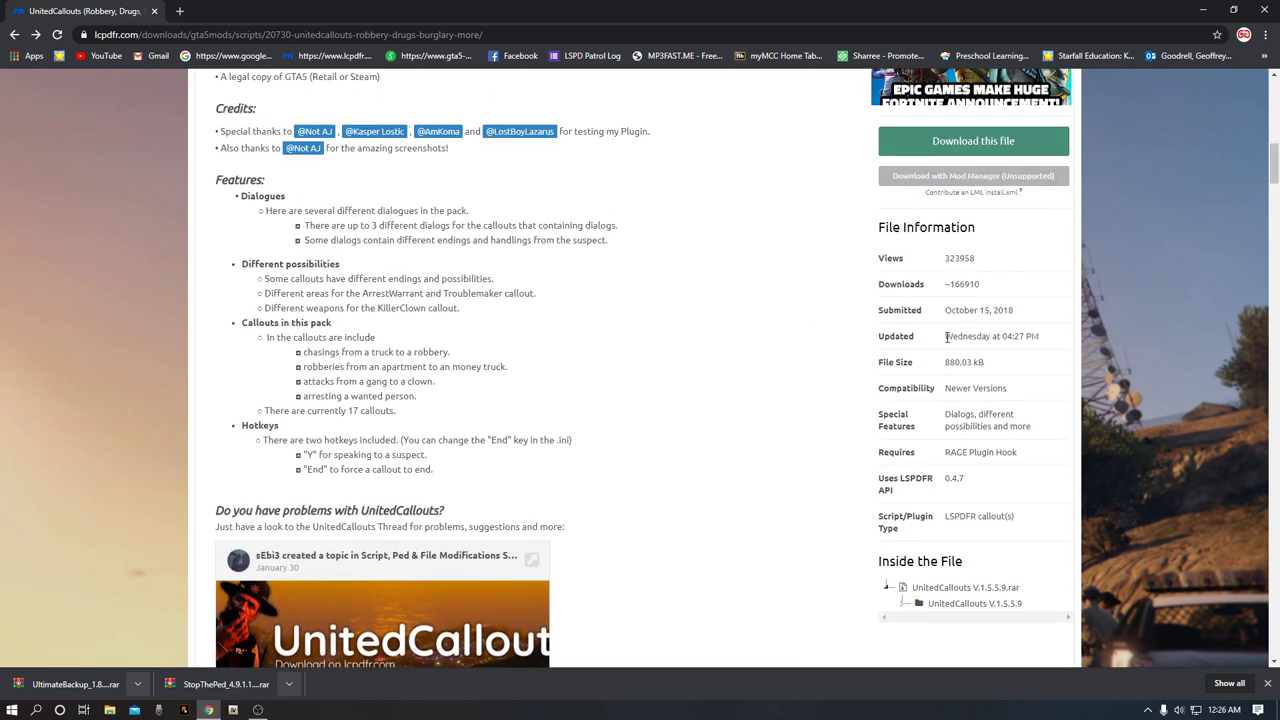
{"action": "mouse_move", "coordinate": [983, 337]}
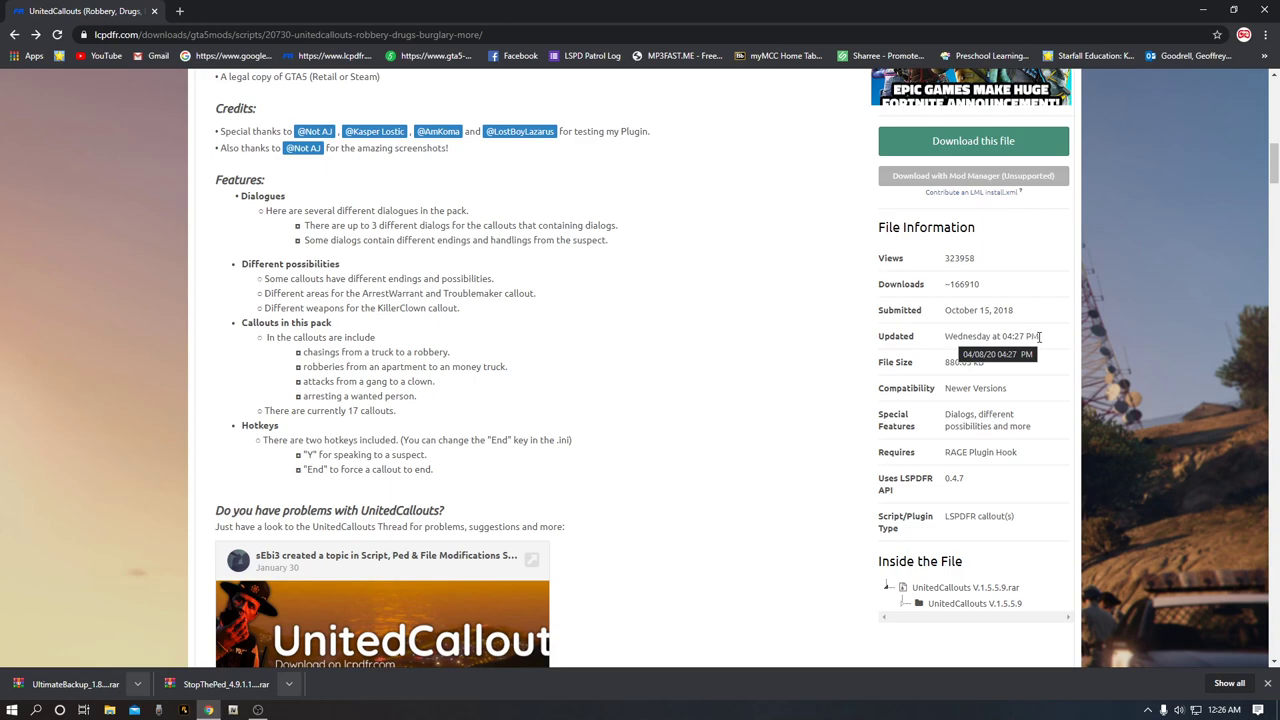
- Download UnitedCallouts V.1.5.5.9.rar and open the archive in WinRAR, dismissing the licence reminder
{"action": "left_click", "coordinate": [946, 141]}
{"action": "left_click", "coordinate": [962, 290]}
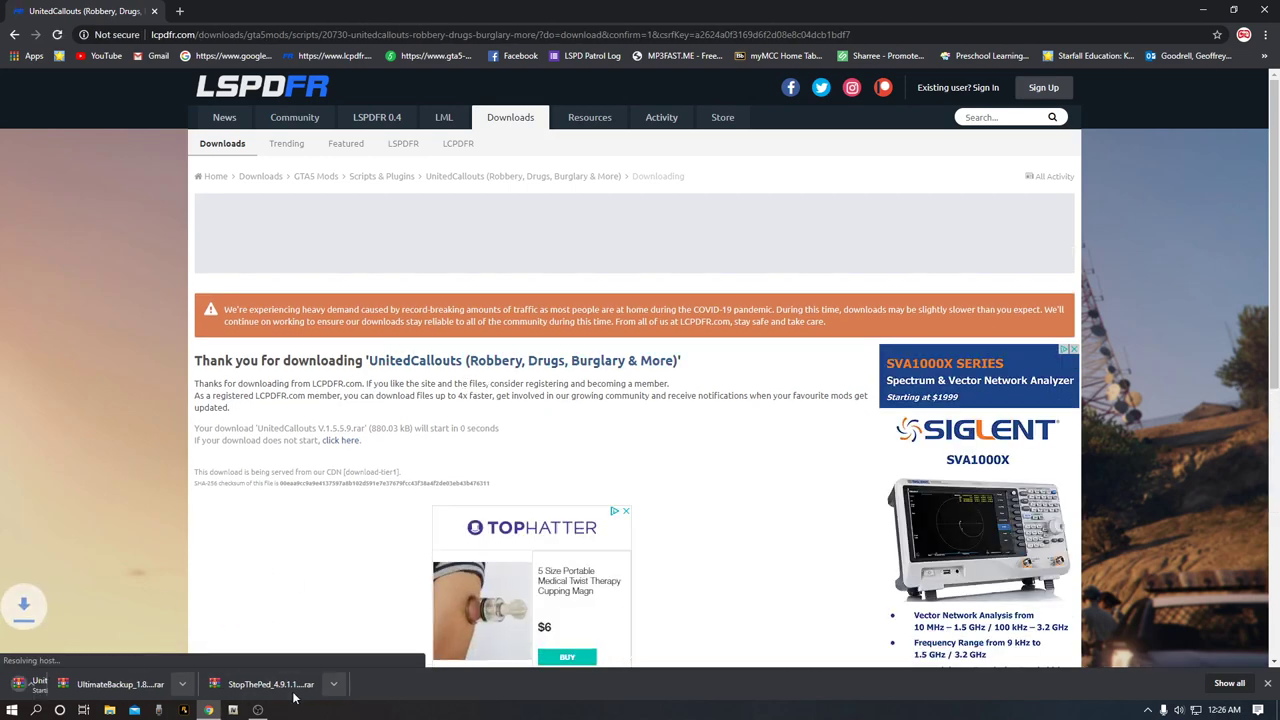
{"action": "left_click", "coordinate": [138, 685]}
{"action": "left_click", "coordinate": [158, 599]}
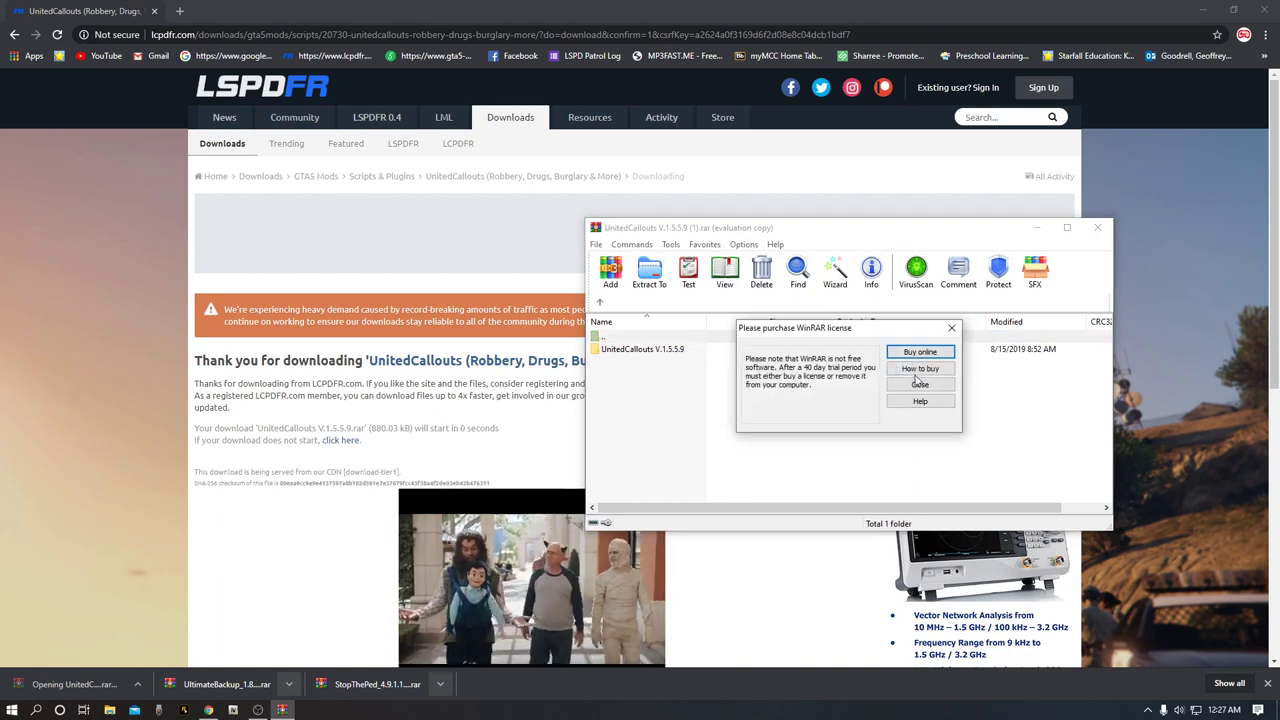
{"action": "left_click", "coordinate": [920, 385]}
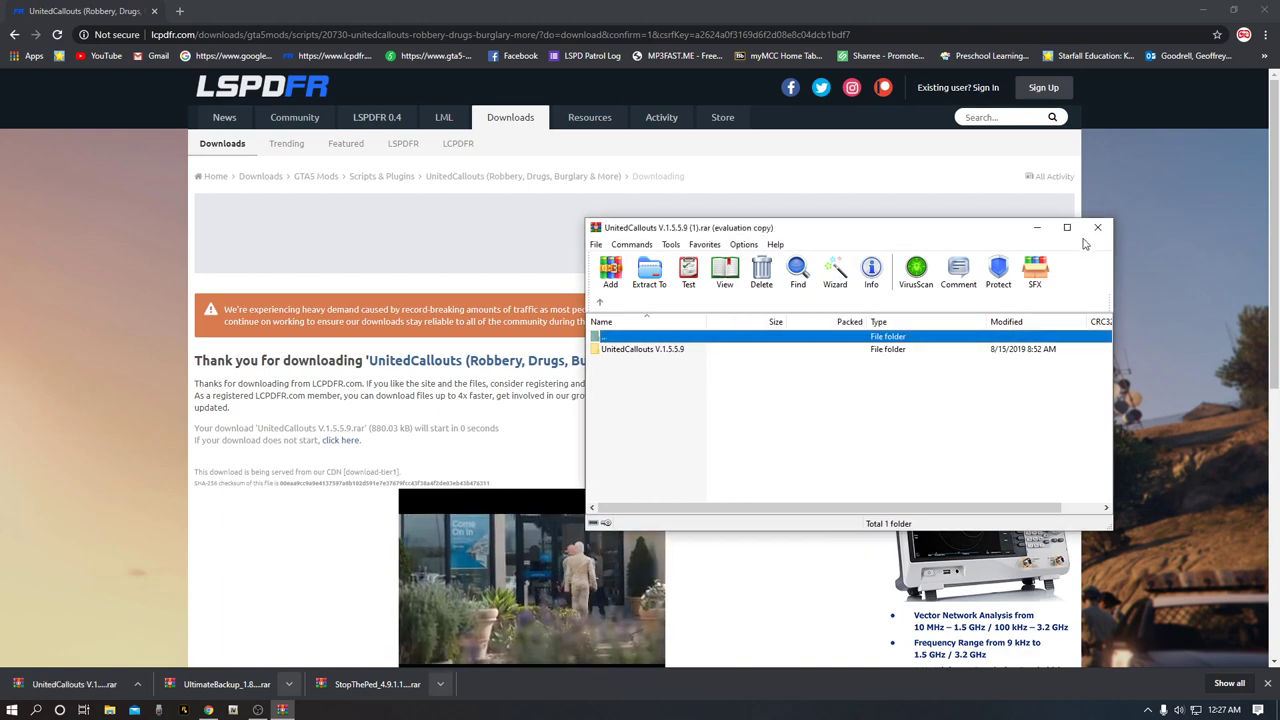
{"action": "left_click", "coordinate": [1097, 227]}
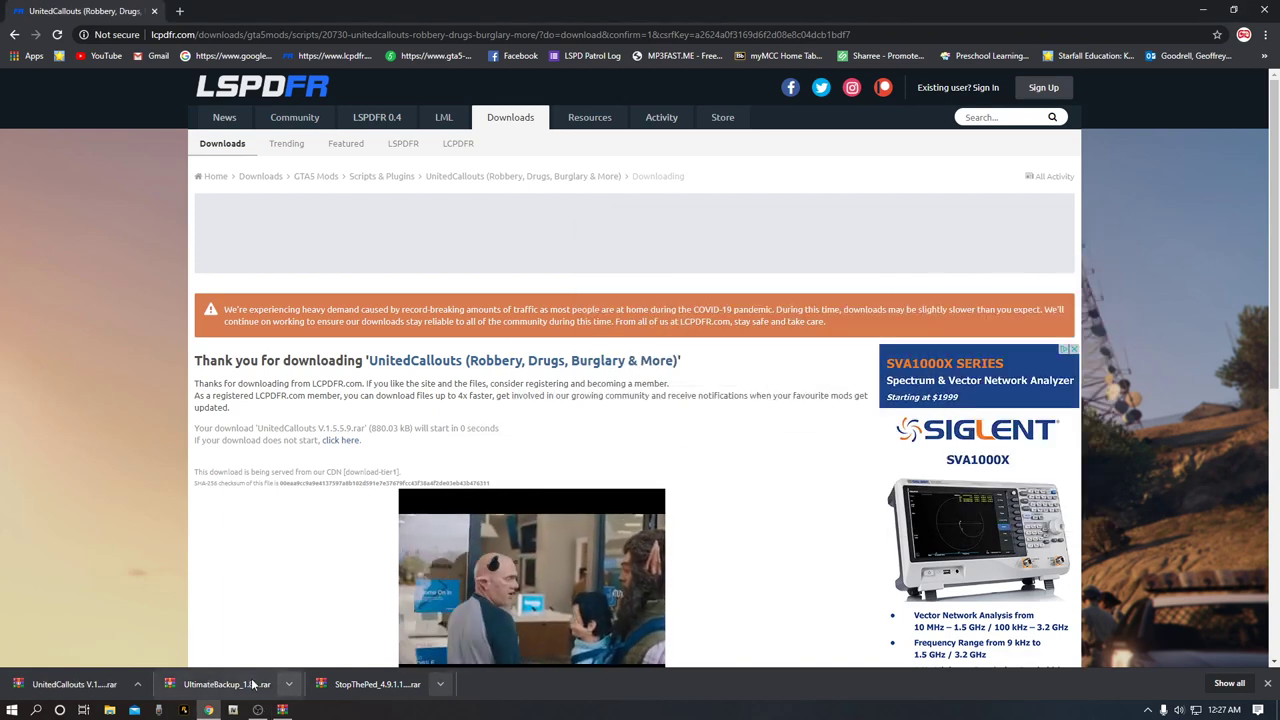
- Open the downloaded Ultimate Backup and Stop The Ped archives in WinRAR, dismissing the licence notices
{"action": "left_click", "coordinate": [288, 684]}
{"action": "left_click", "coordinate": [309, 600]}
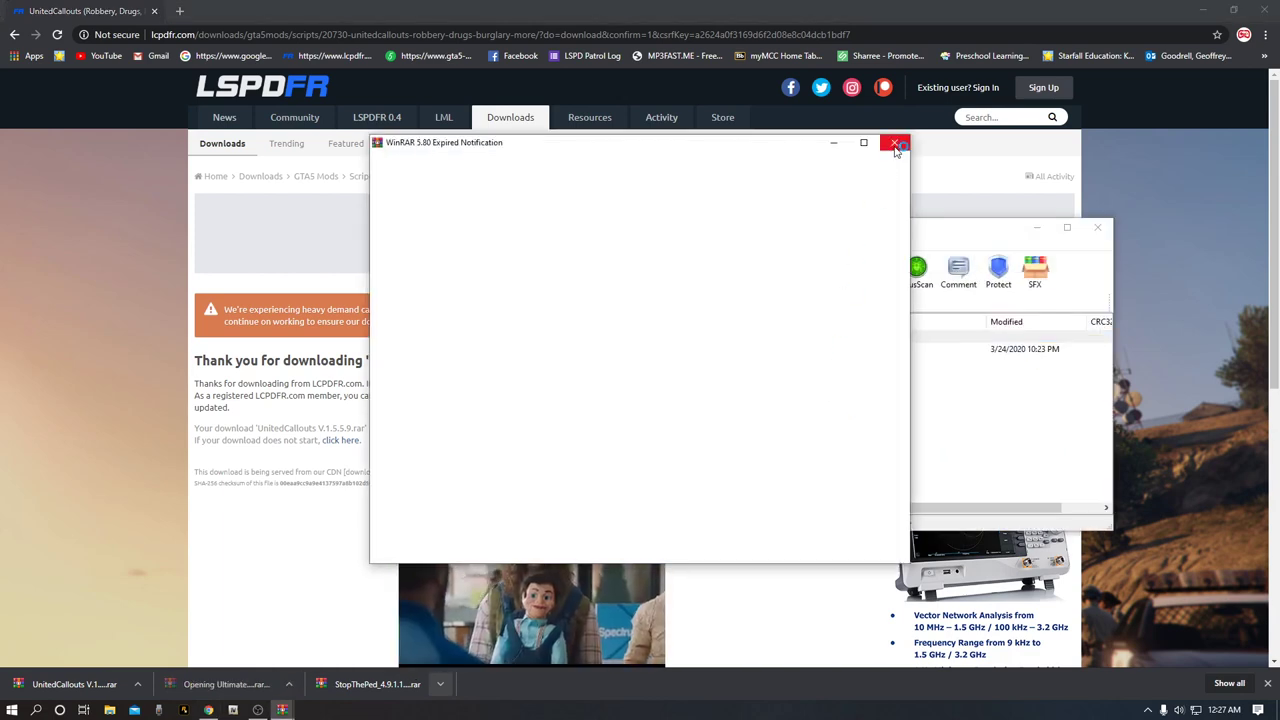
{"action": "left_click", "coordinate": [895, 146]}
{"action": "left_click", "coordinate": [1036, 229]}
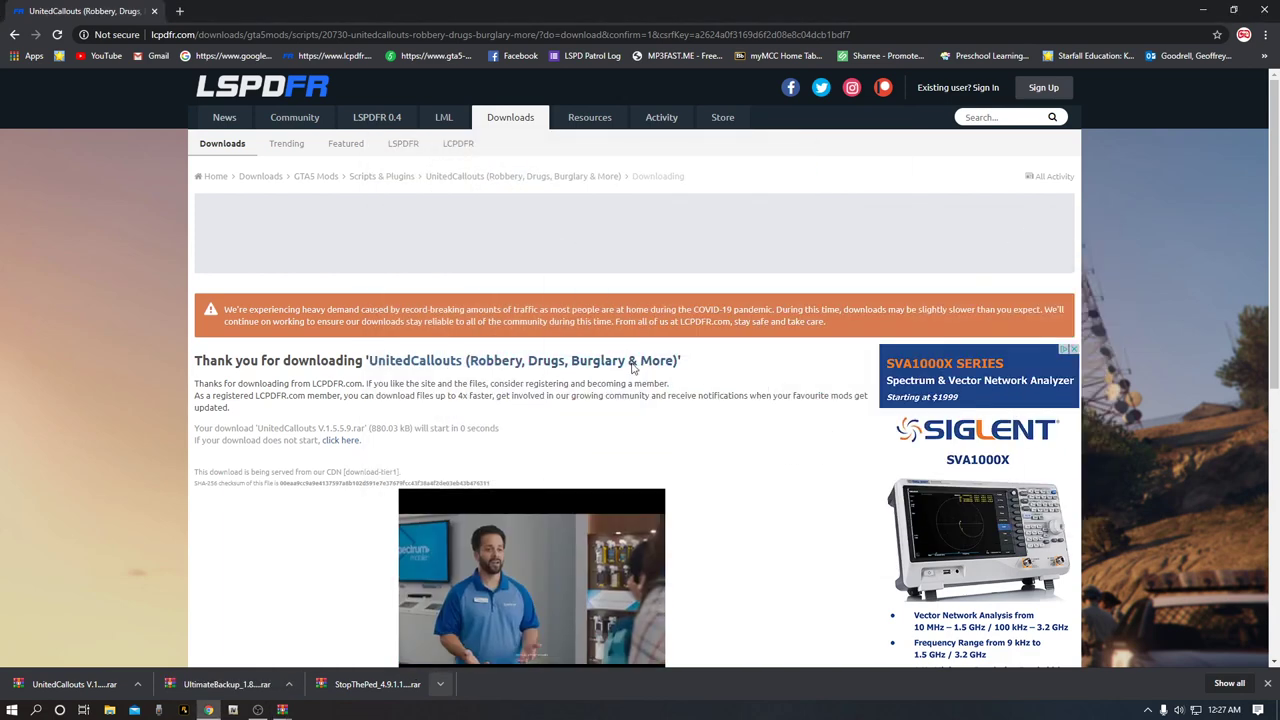
{"action": "left_click", "coordinate": [462, 600]}
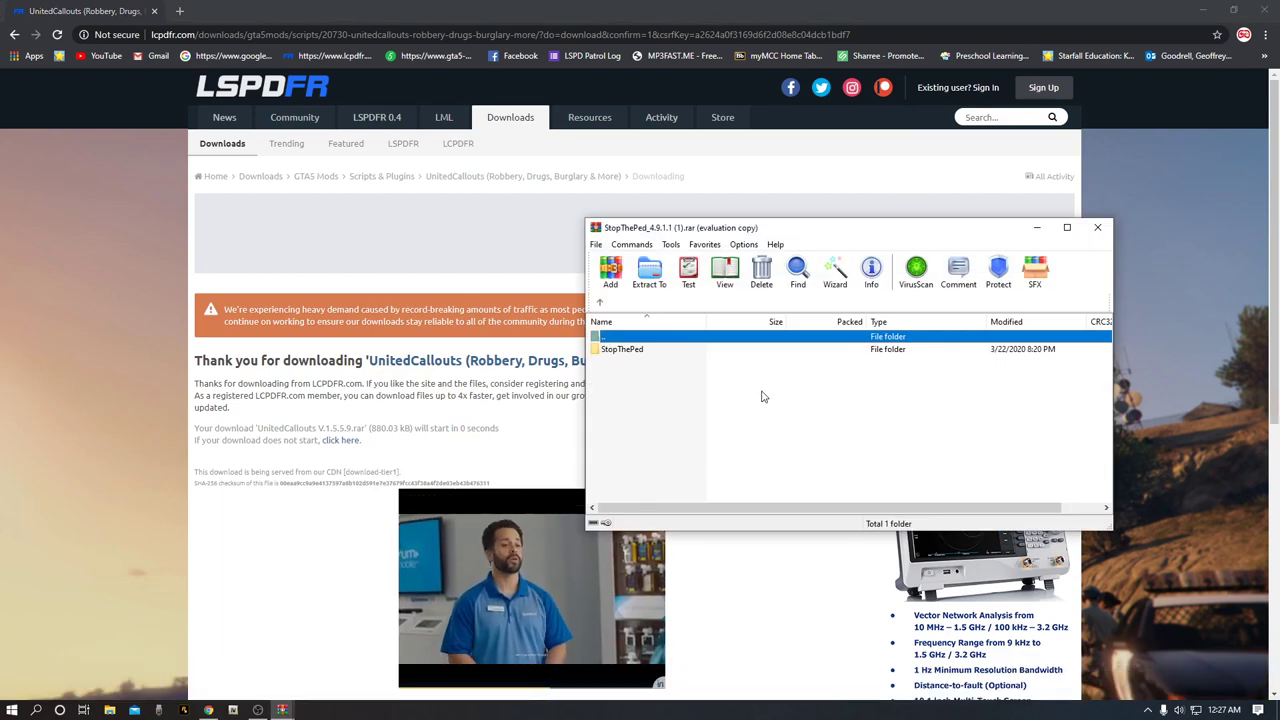
{"action": "left_click", "coordinate": [966, 323]}
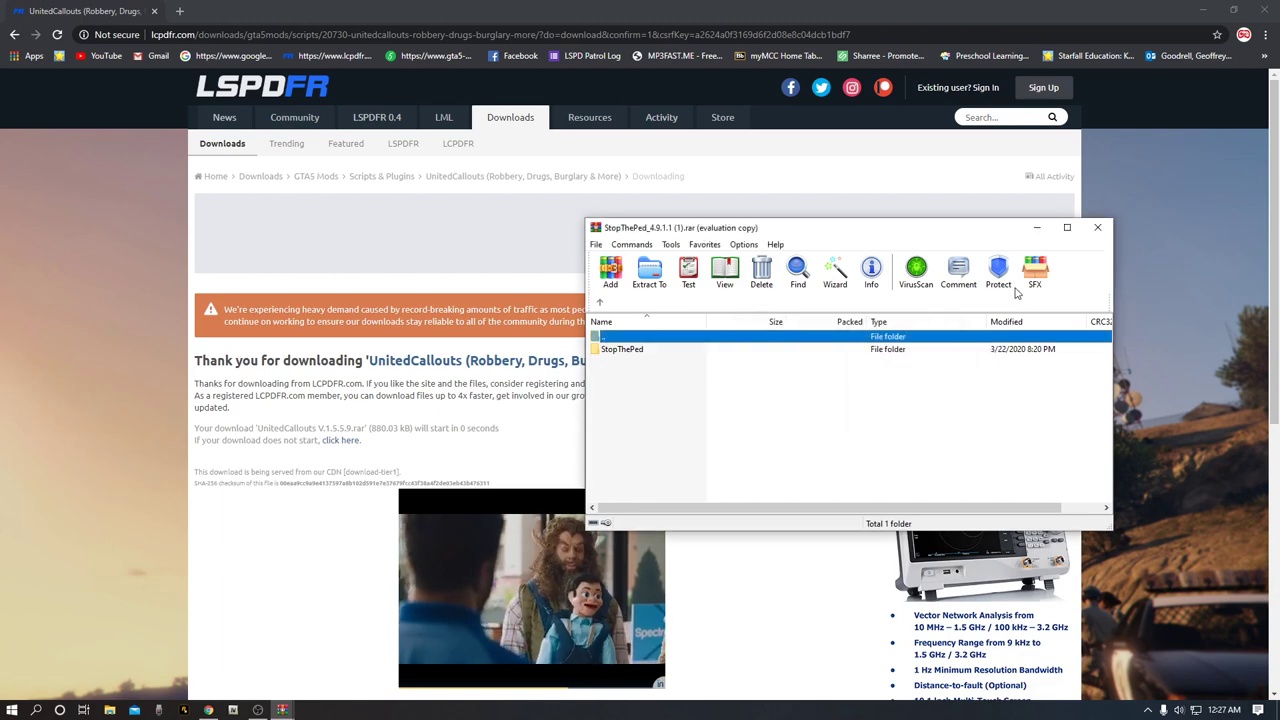
- Close the browser and open C:\Program Files (x86)\Steam\steamapps\common\Grand Theft Auto V in File Explorer
{"action": "left_click", "coordinate": [1036, 228]}
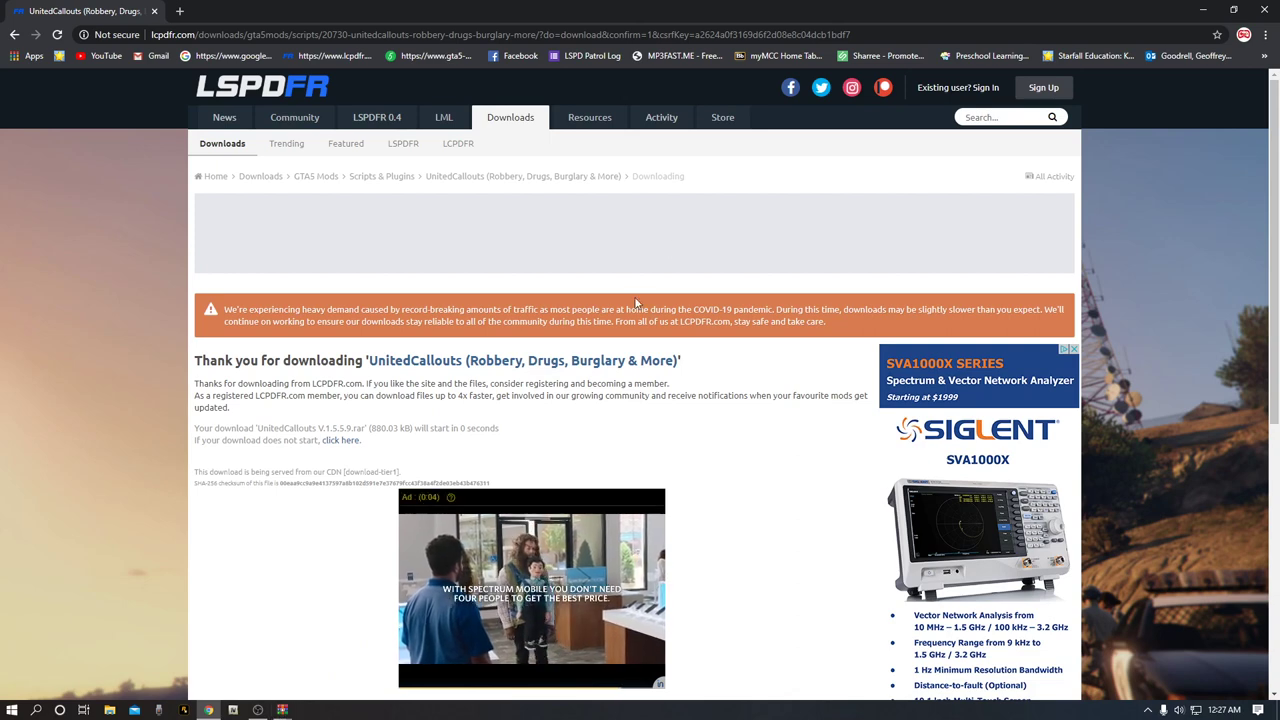
{"action": "left_click", "coordinate": [1265, 10]}
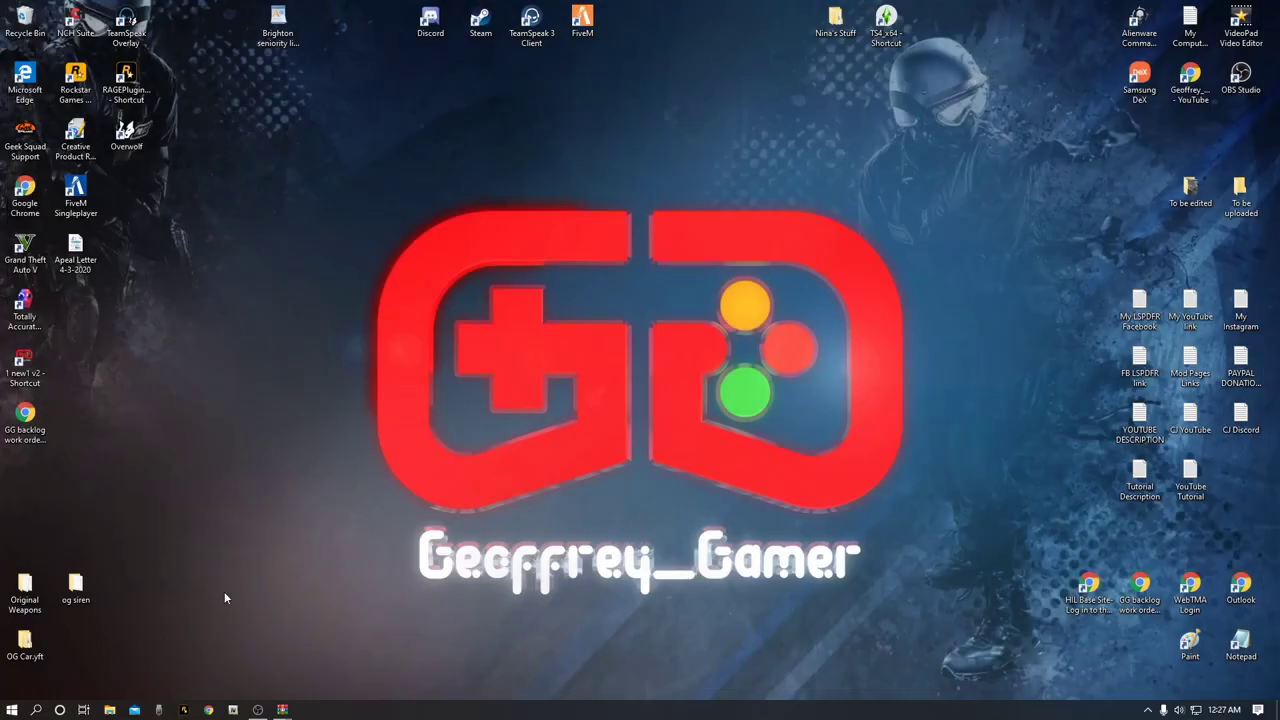
{"action": "left_click", "coordinate": [110, 710]}
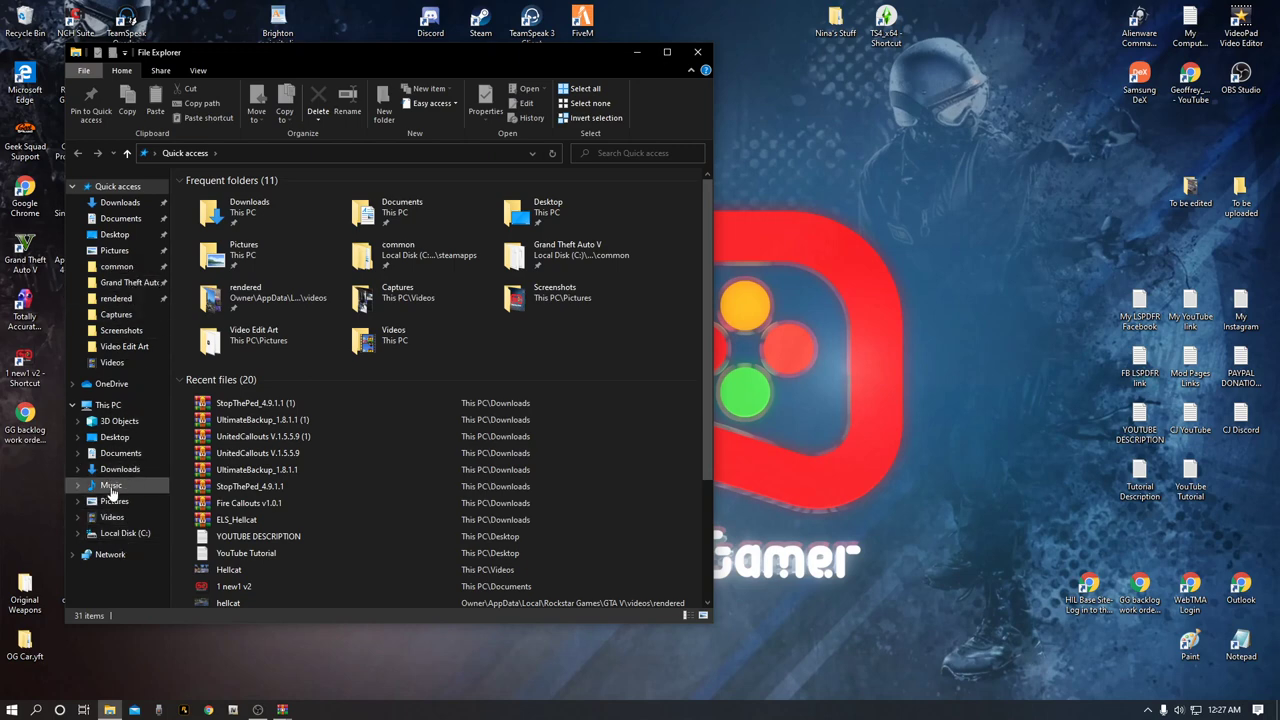
{"action": "left_click", "coordinate": [132, 535]}
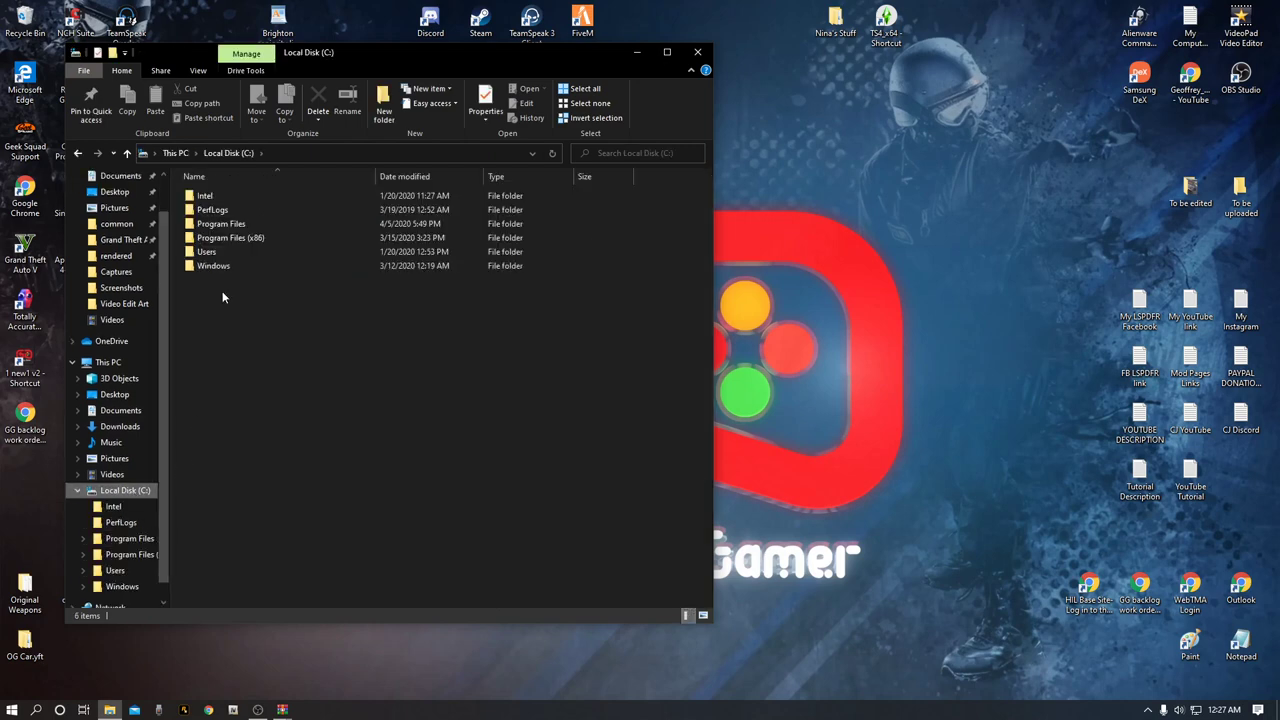
{"action": "double_click", "coordinate": [226, 242]}
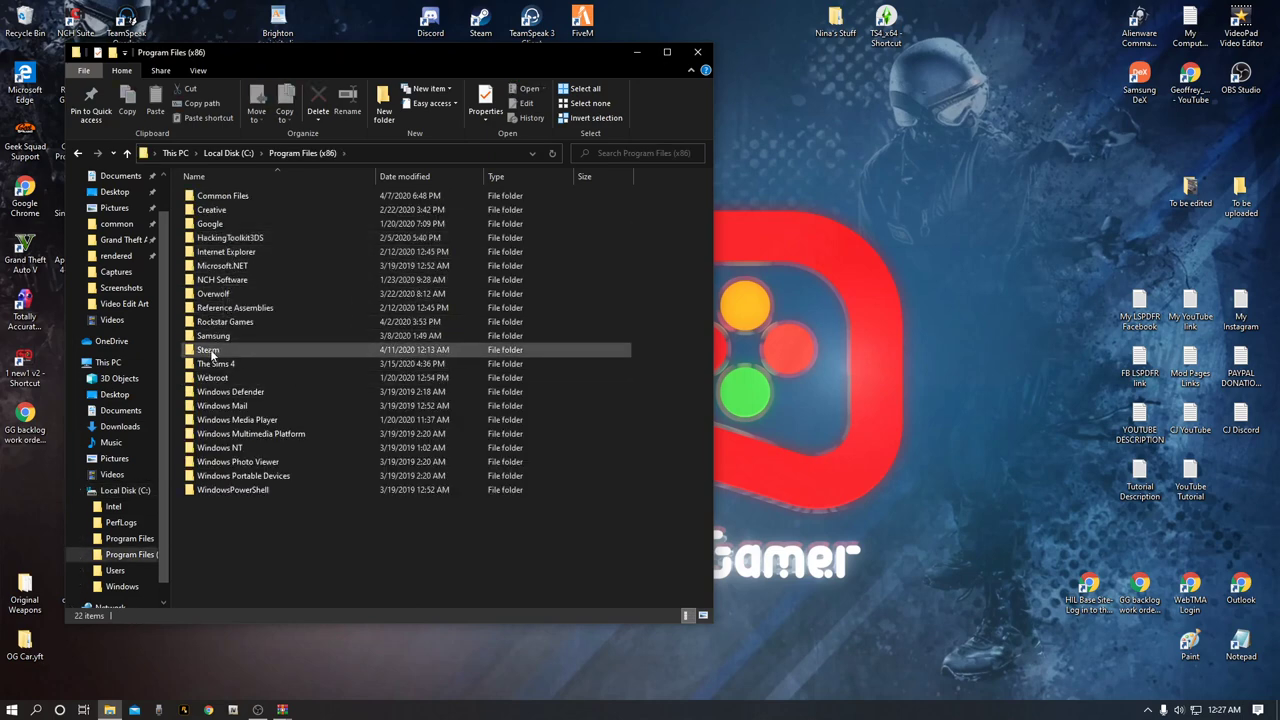
{"action": "double_click", "coordinate": [210, 350]}
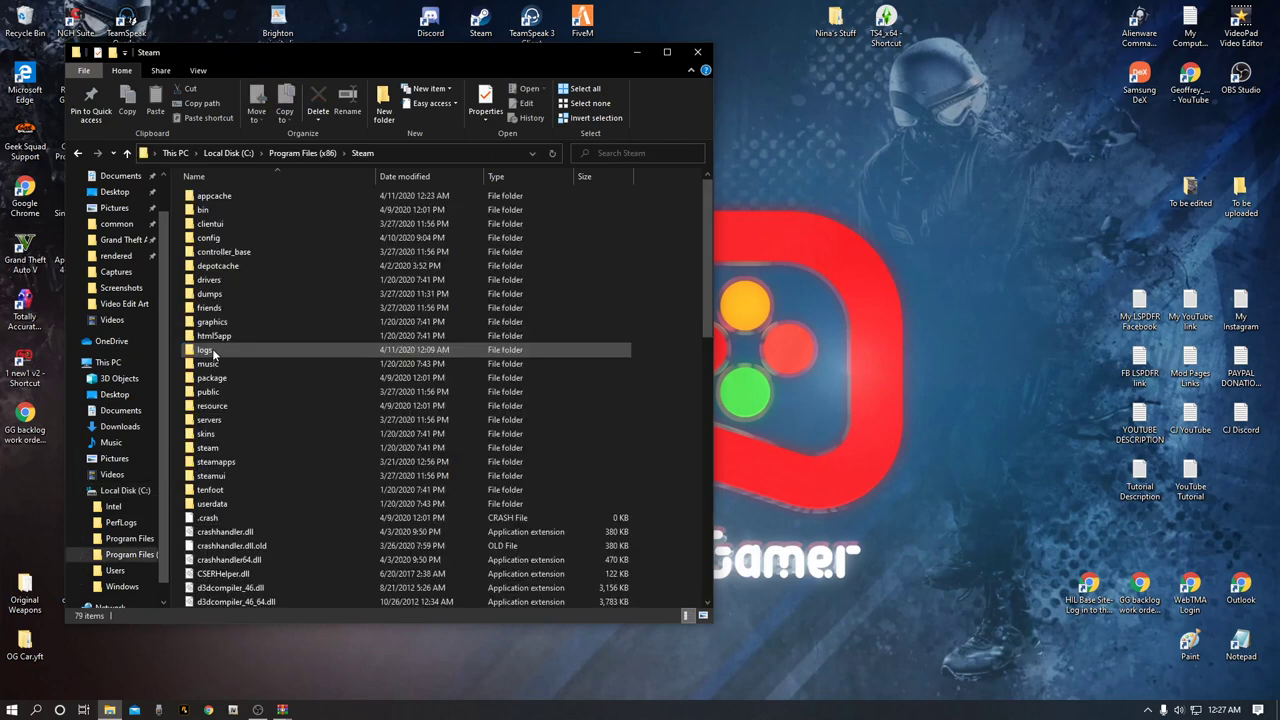
{"action": "double_click", "coordinate": [214, 462]}
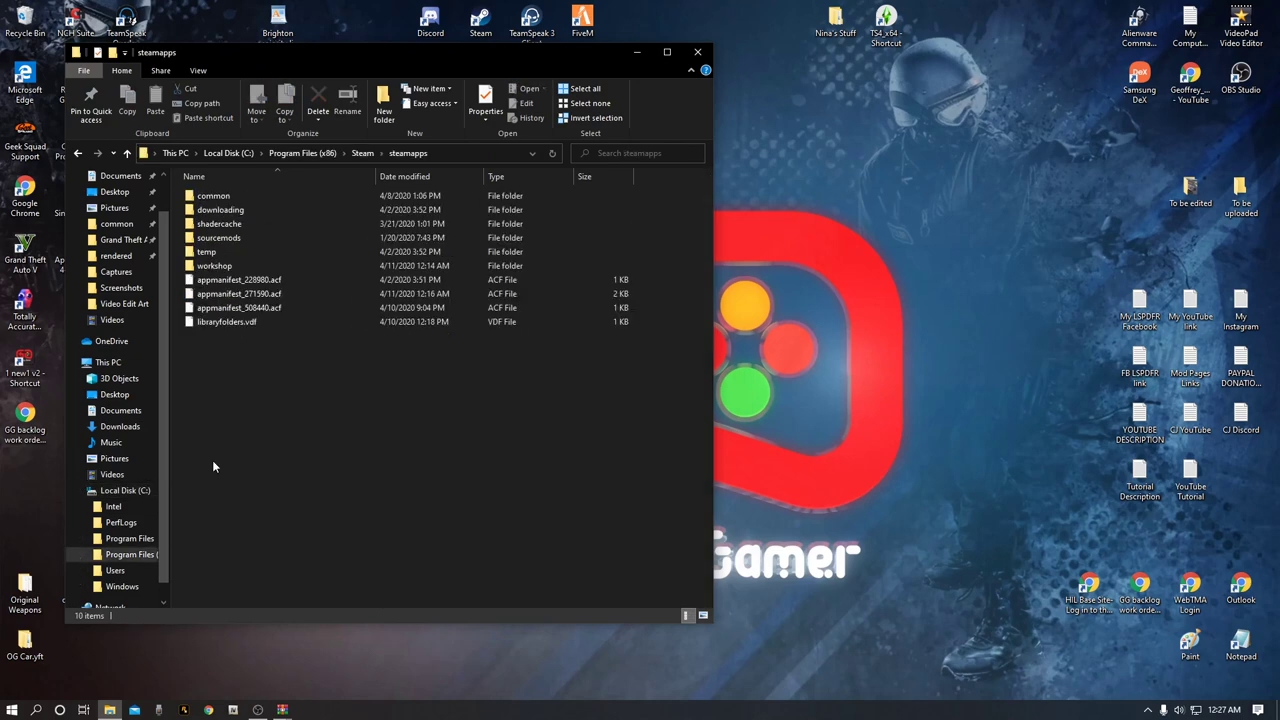
{"action": "double_click", "coordinate": [214, 198]}
{"action": "double_click", "coordinate": [243, 197]}
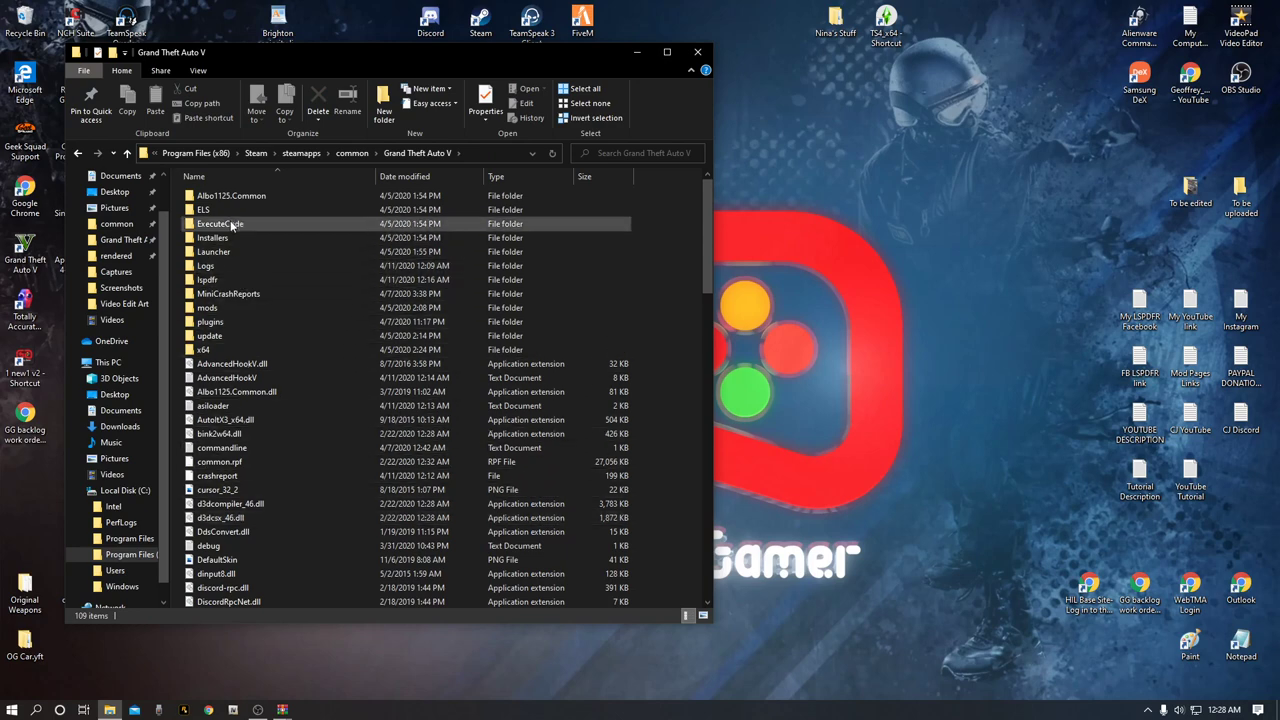
- Return to the common folder, check the Quick access pinning option for Grand Theft Auto V, and close File Explorer
{"action": "left_click", "coordinate": [79, 154]}
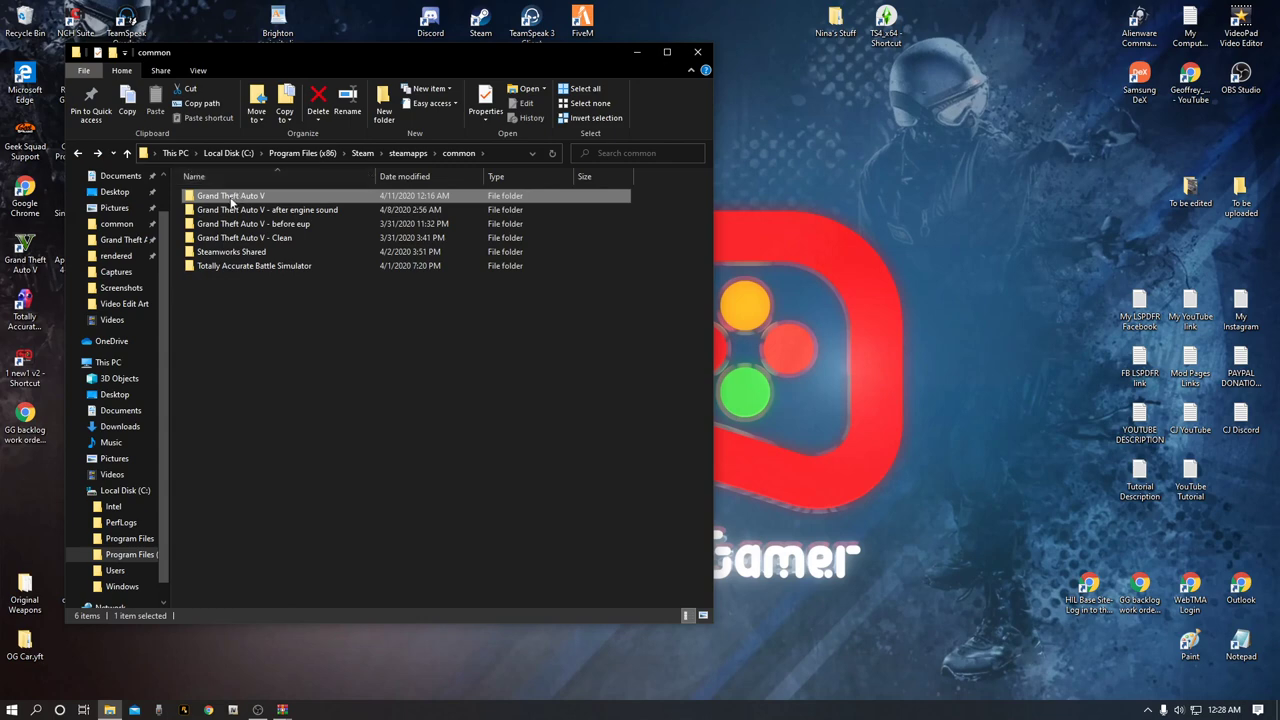
{"action": "right_click", "coordinate": [228, 203]}
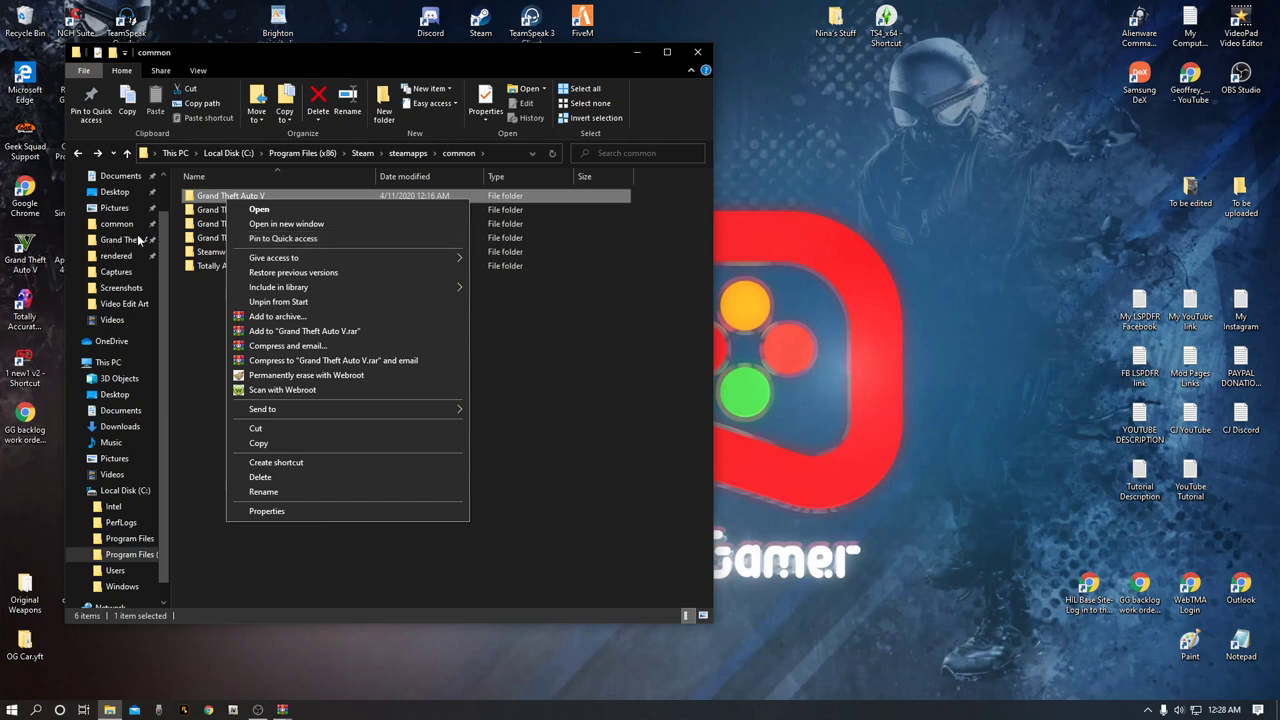
{"action": "left_click", "coordinate": [696, 52]}
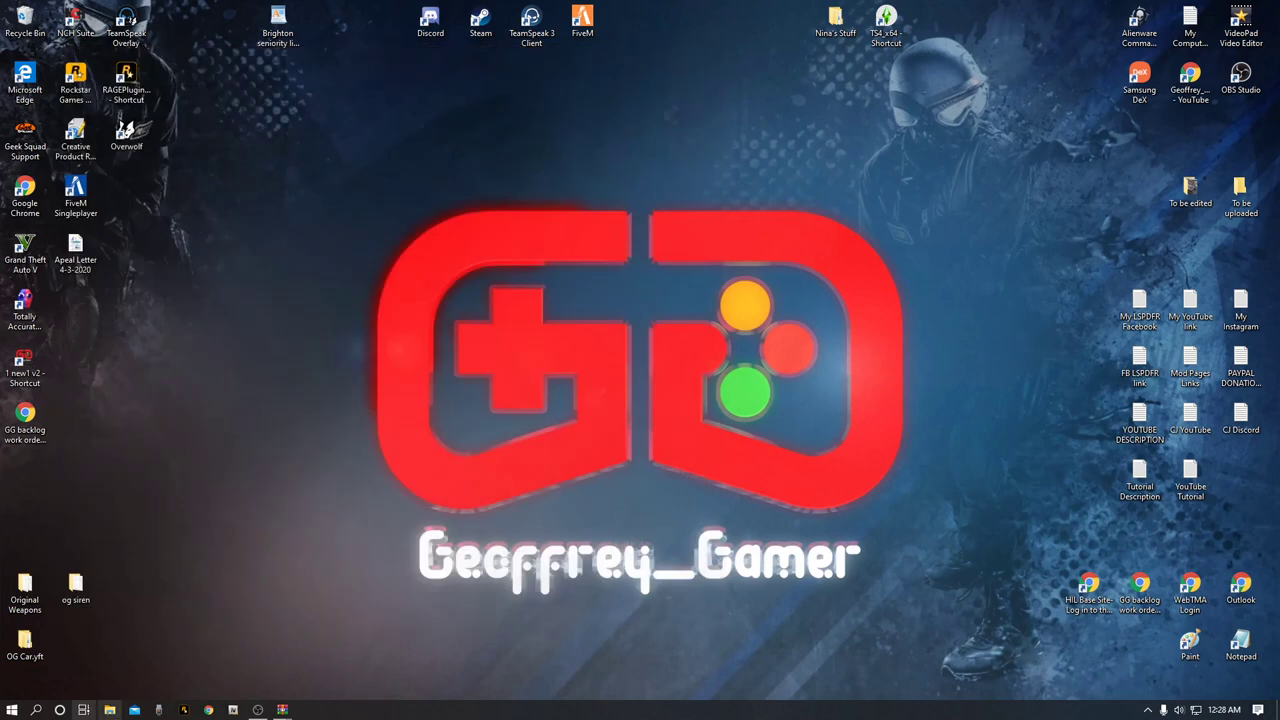
- Reopen File Explorer, go to the pinned Grand Theft Auto V folder and look through its files
{"action": "left_click", "coordinate": [108, 710]}
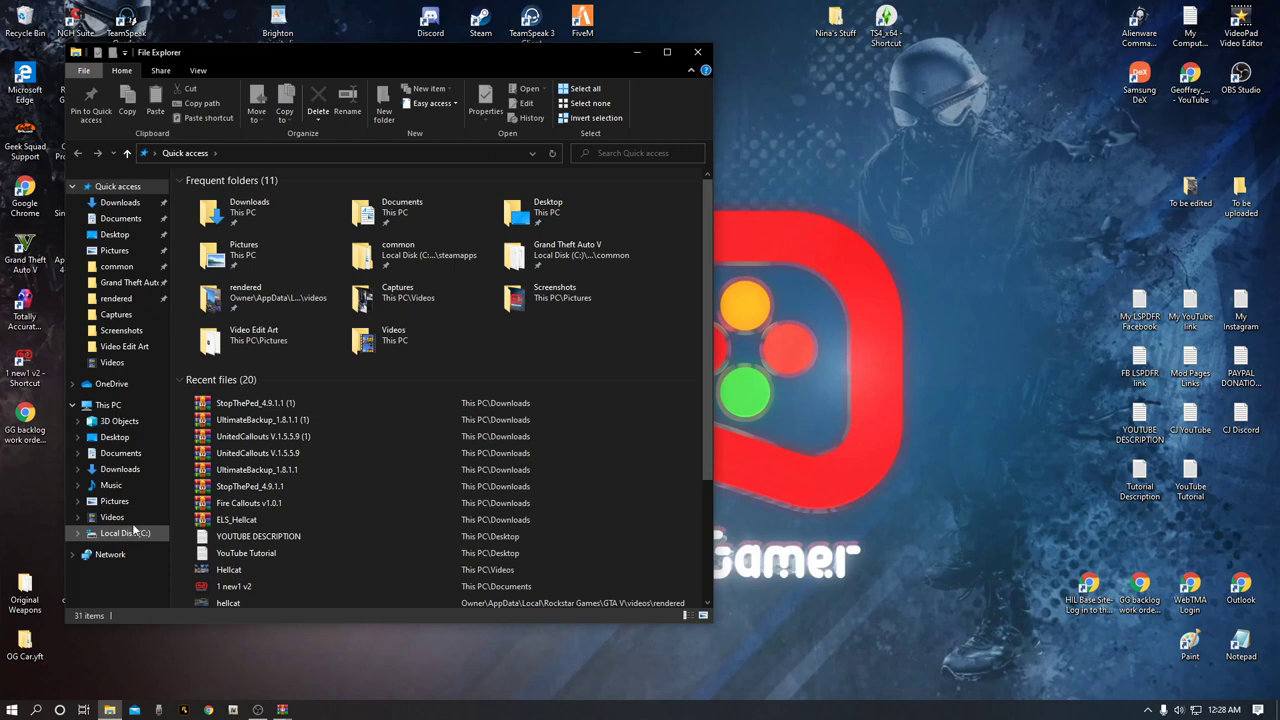
{"action": "left_click", "coordinate": [126, 284]}
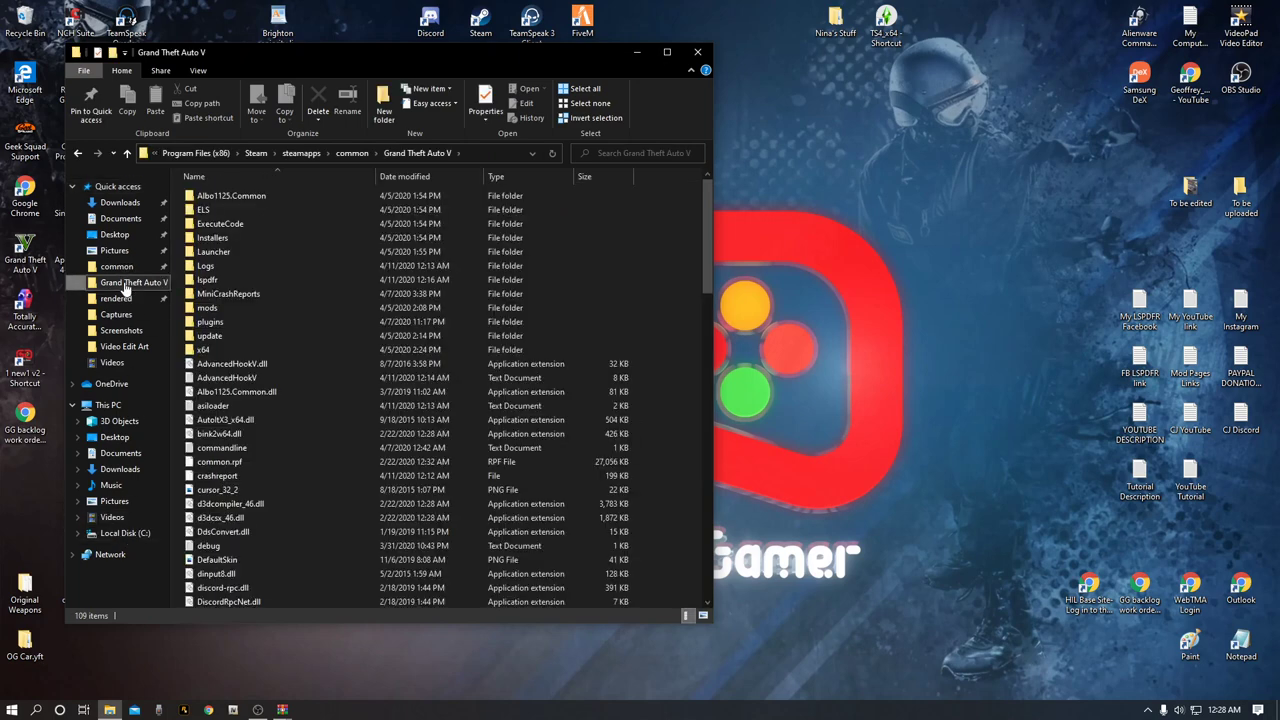
{"action": "mouse_move", "coordinate": [700, 218]}
{"action": "left_mouse_down"}
{"action": "mouse_move", "coordinate": [700, 316]}
{"action": "mouse_move", "coordinate": [700, 231]}
{"action": "left_mouse_up"}
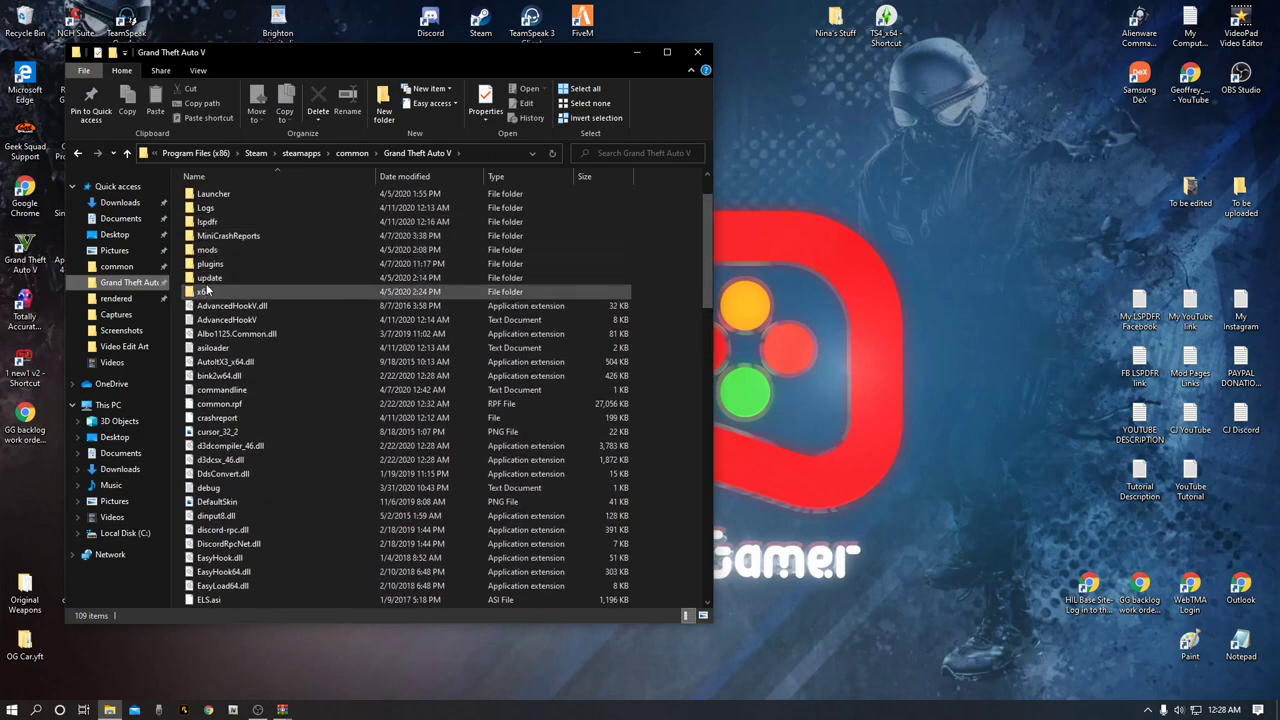
{"action": "left_click_drag", "start_coordinate": [707, 288], "coordinate": [707, 345]}
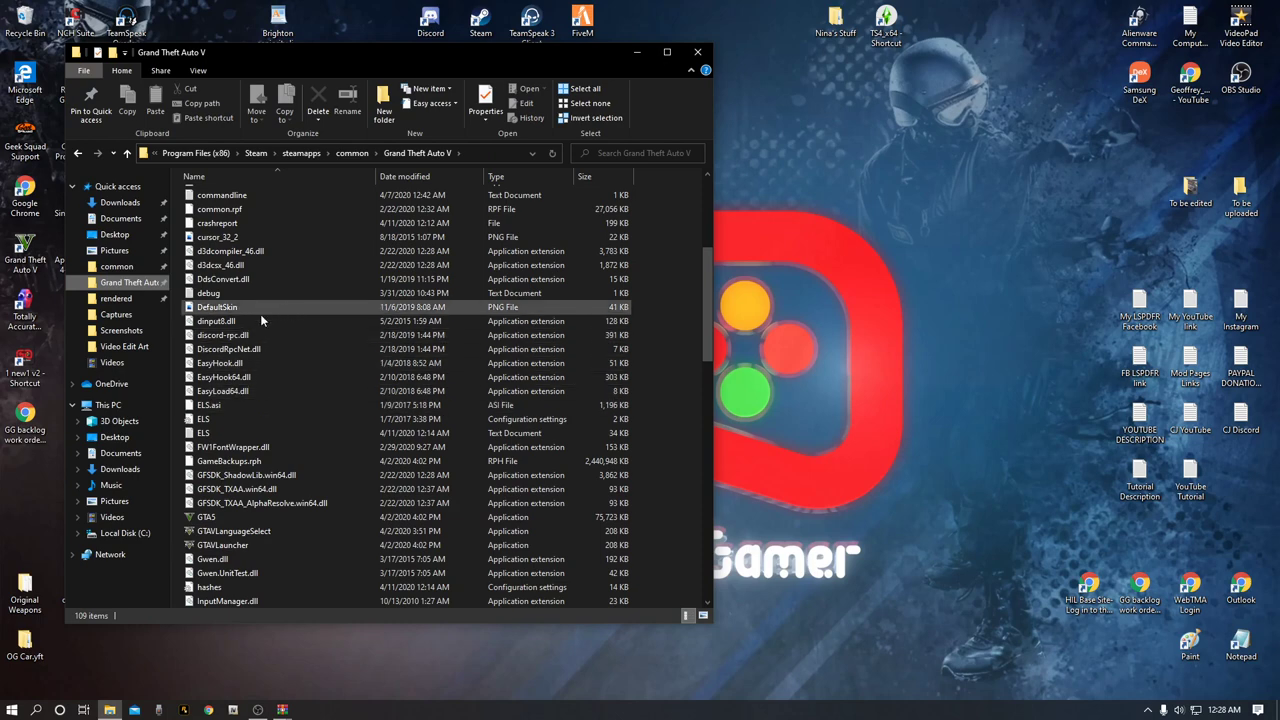
{"action": "left_click", "coordinate": [223, 421]}
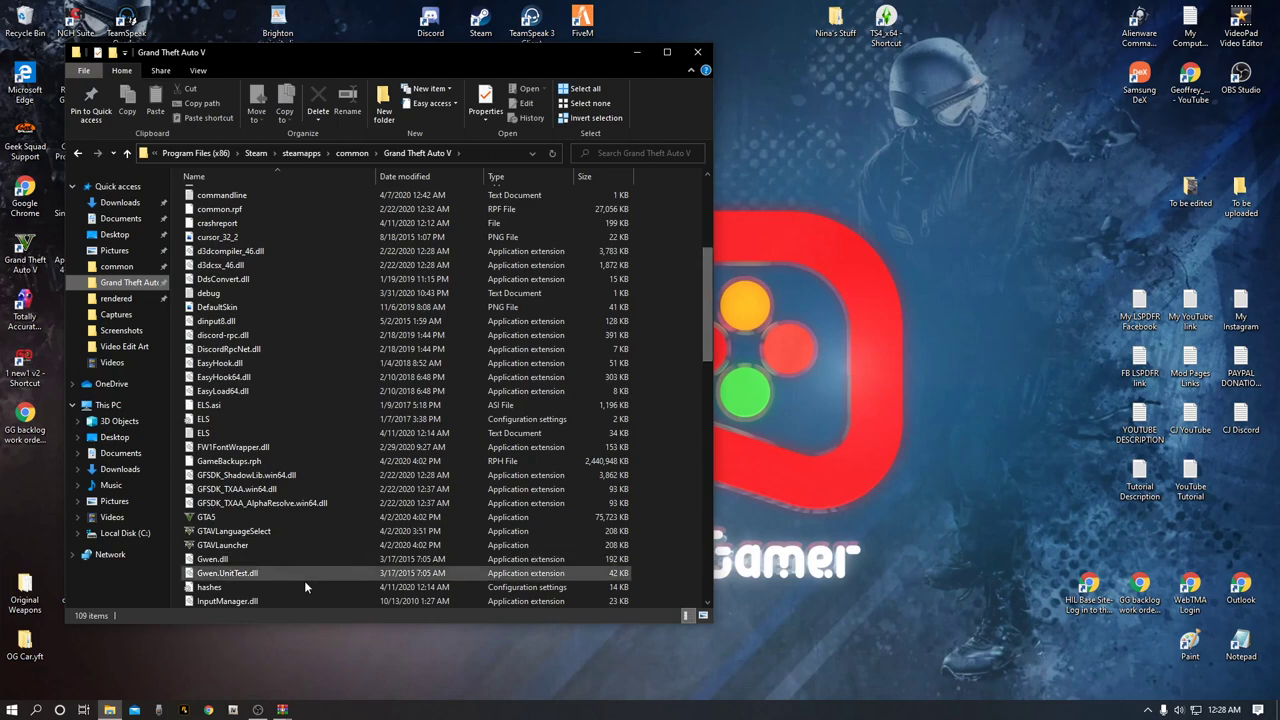
- Bring up the StopThePed_4.9.1.1 archive beside the game folder and open its StopThePed folder
{"action": "left_click", "coordinate": [283, 710]}
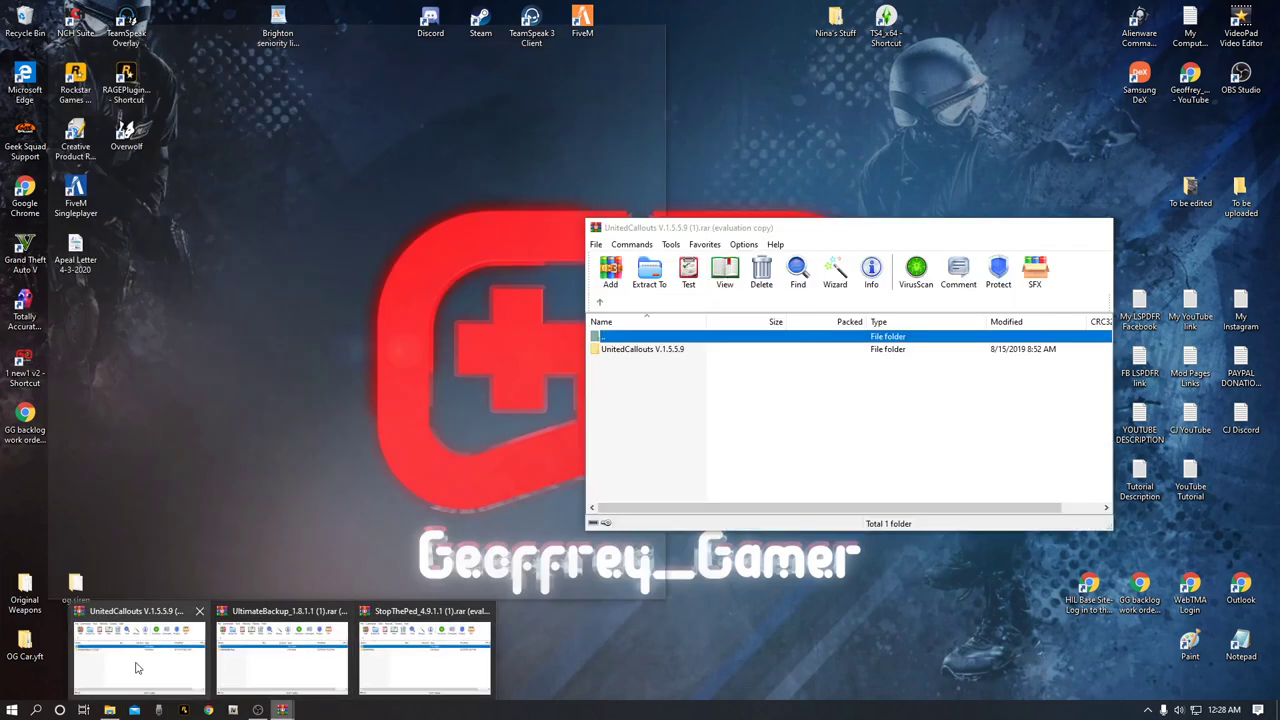
{"action": "mouse_move", "coordinate": [391, 674]}
{"action": "left_click", "coordinate": [420, 674]}
{"action": "left_click_drag", "start_coordinate": [857, 226], "coordinate": [993, 118]}
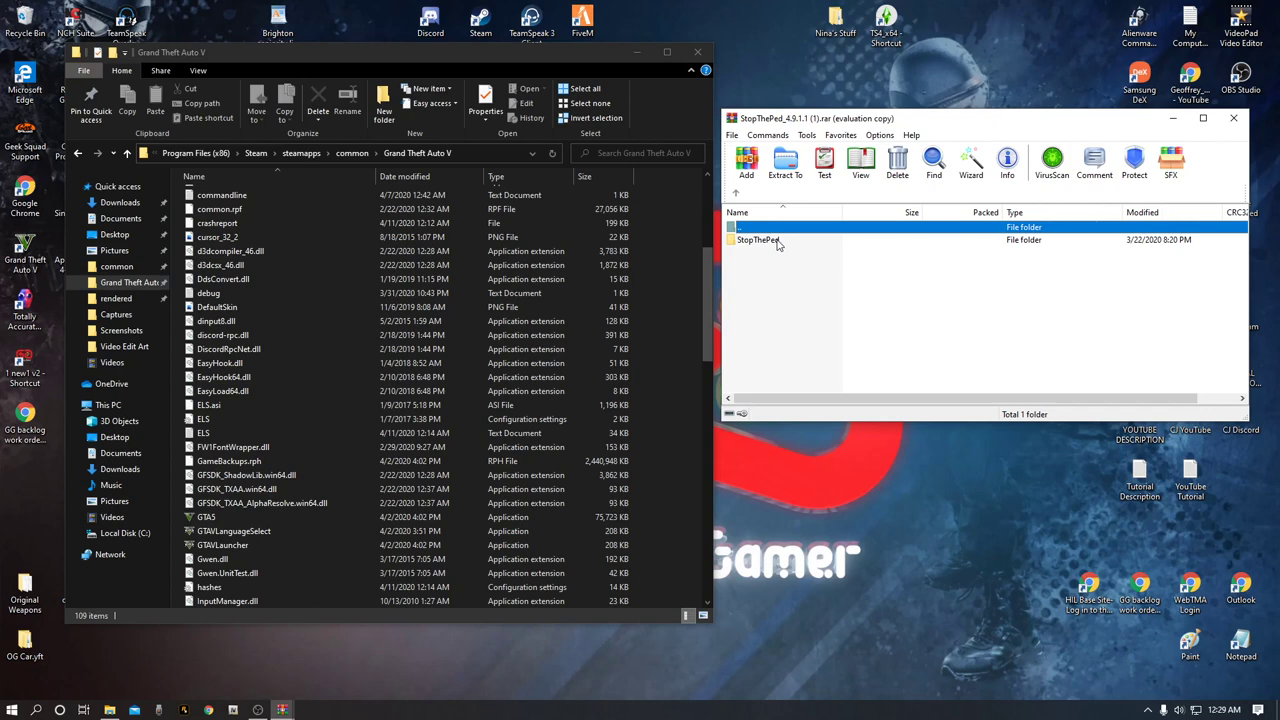
{"action": "double_click", "coordinate": [776, 241]}
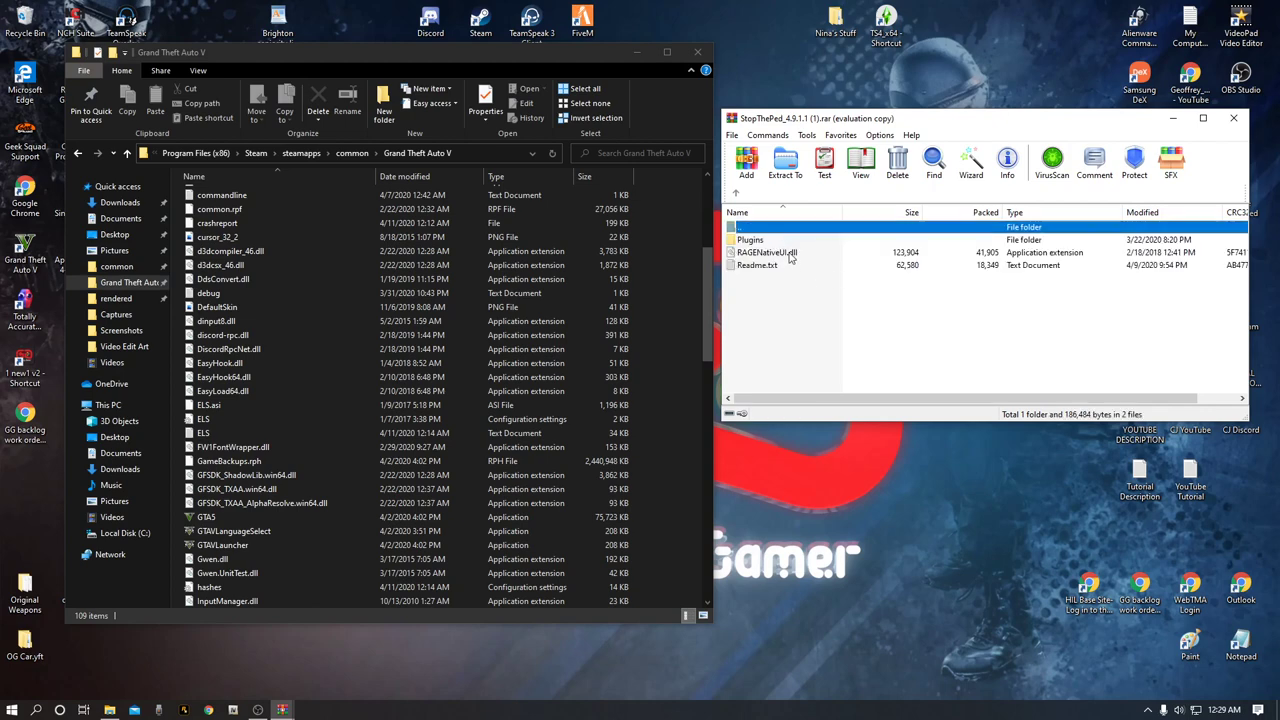
- Transfer RAGENativeUI.dll into the Grand Theft Auto V folder, compare both versions and keep the file already in the game folder
{"action": "left_click", "coordinate": [790, 254]}
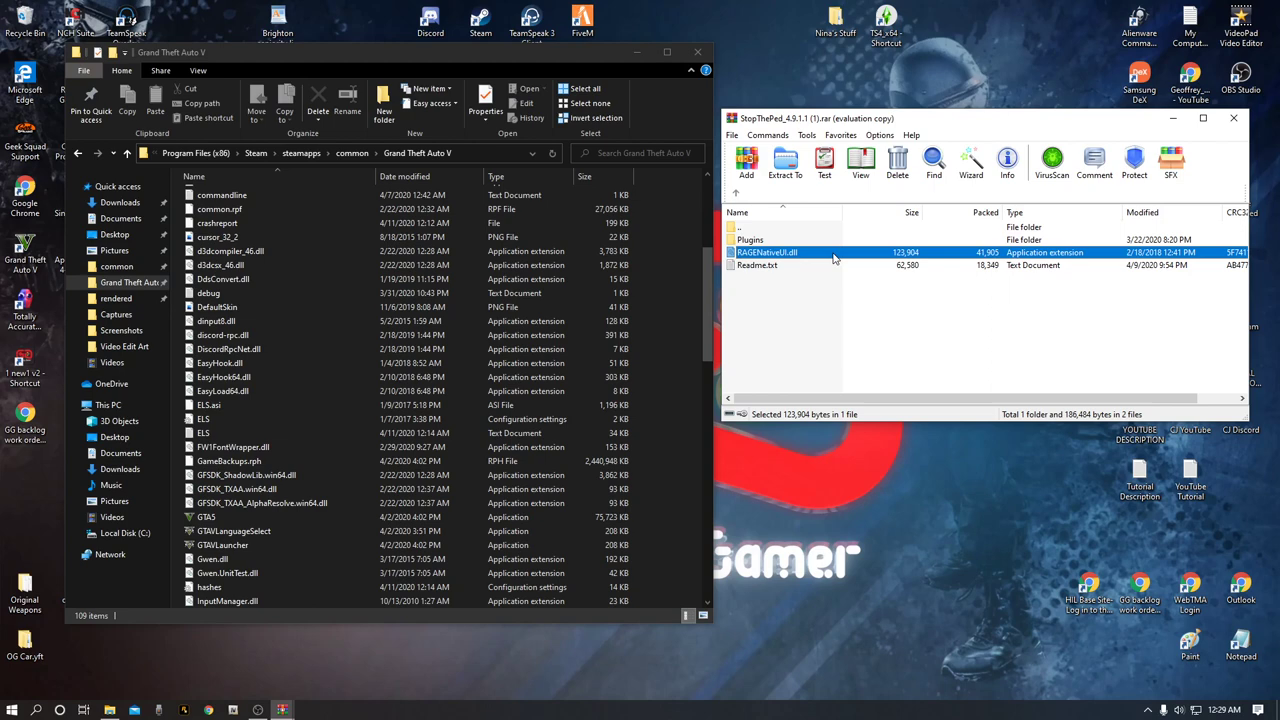
{"action": "left_click_drag", "start_coordinate": [831, 259], "coordinate": [686, 296]}
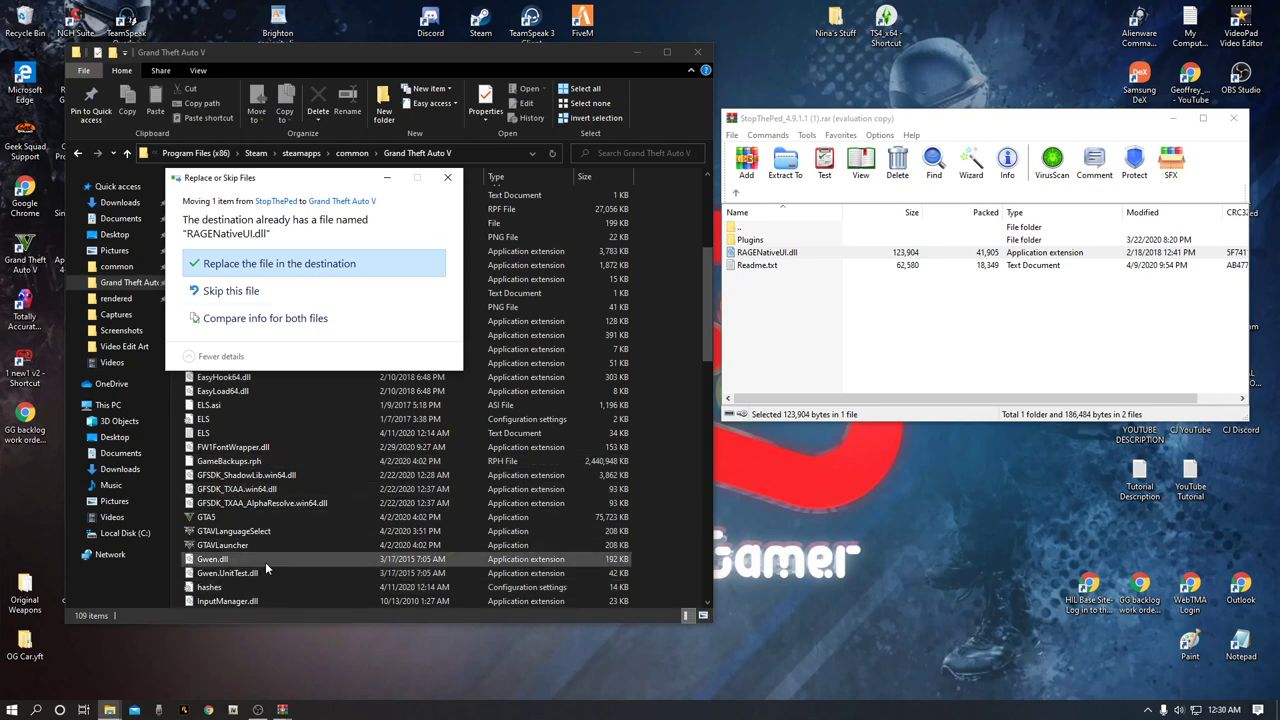
{"action": "scroll", "coordinate": [265, 560], "scroll_direction": "down", "scroll_amount": 3}
{"action": "scroll", "coordinate": [265, 558], "scroll_direction": "down", "scroll_amount": 9}
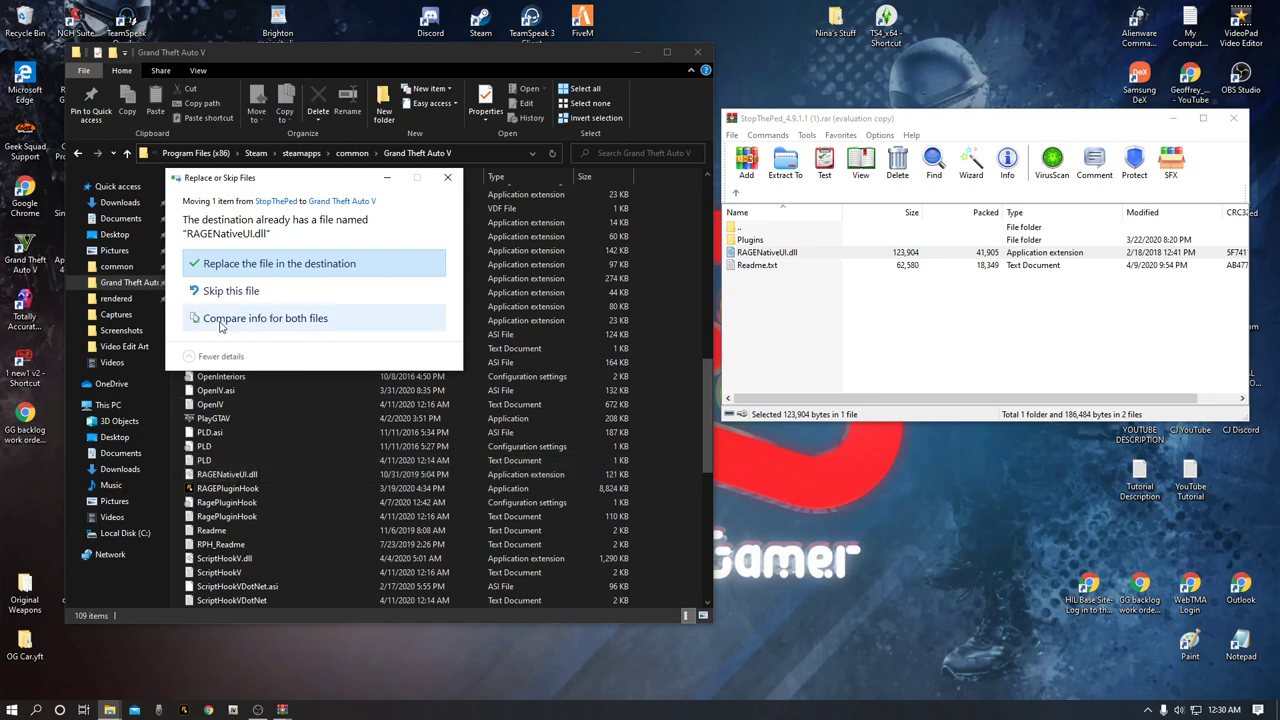
{"action": "left_click", "coordinate": [269, 322]}
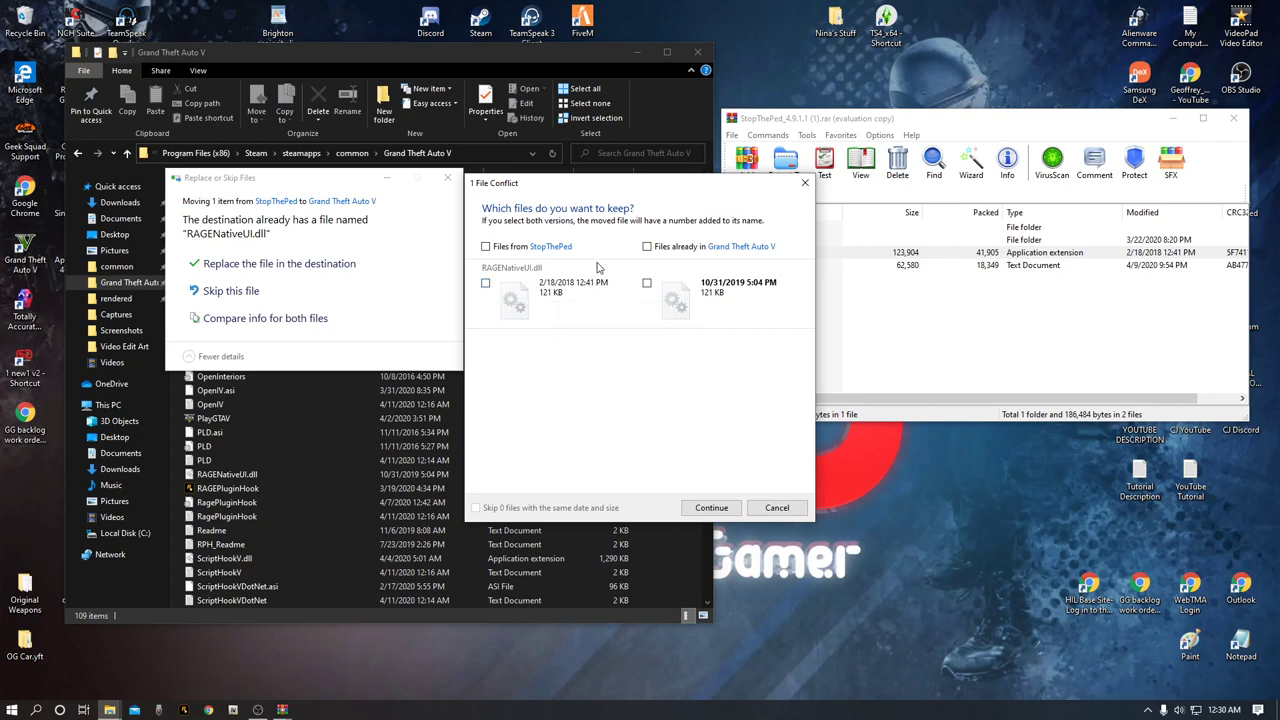
{"action": "left_click", "coordinate": [647, 246]}
{"action": "left_click", "coordinate": [714, 508]}
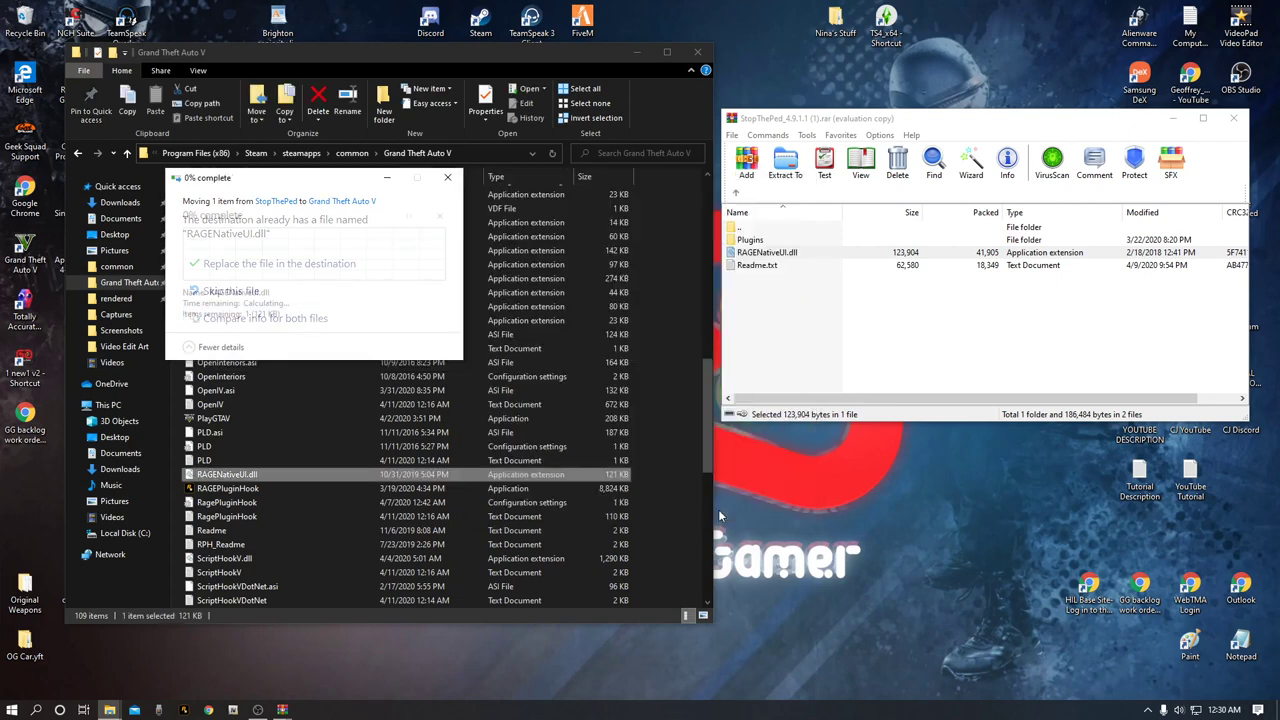
- Extract the archive's Plugins folder into the Grand Theft Auto V folder, replacing the files with the same names
{"action": "left_click", "coordinate": [752, 241]}
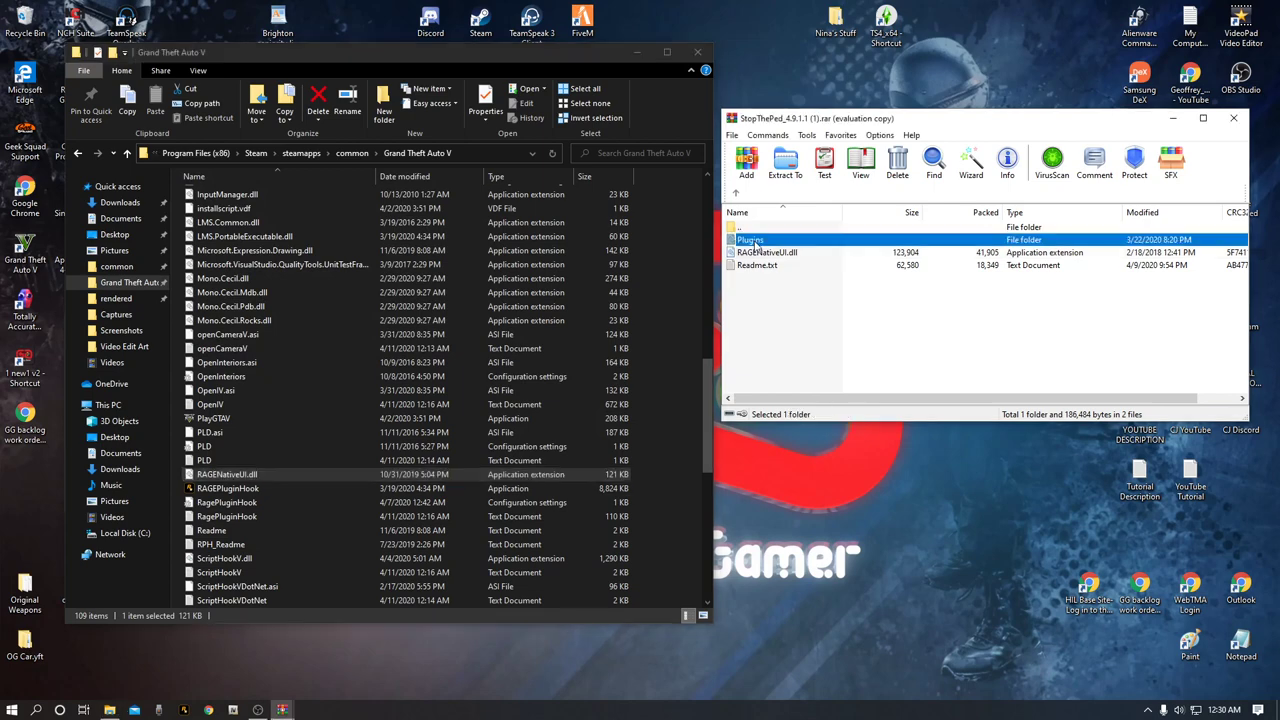
{"action": "left_click", "coordinate": [663, 314]}
{"action": "left_click", "coordinate": [766, 243]}
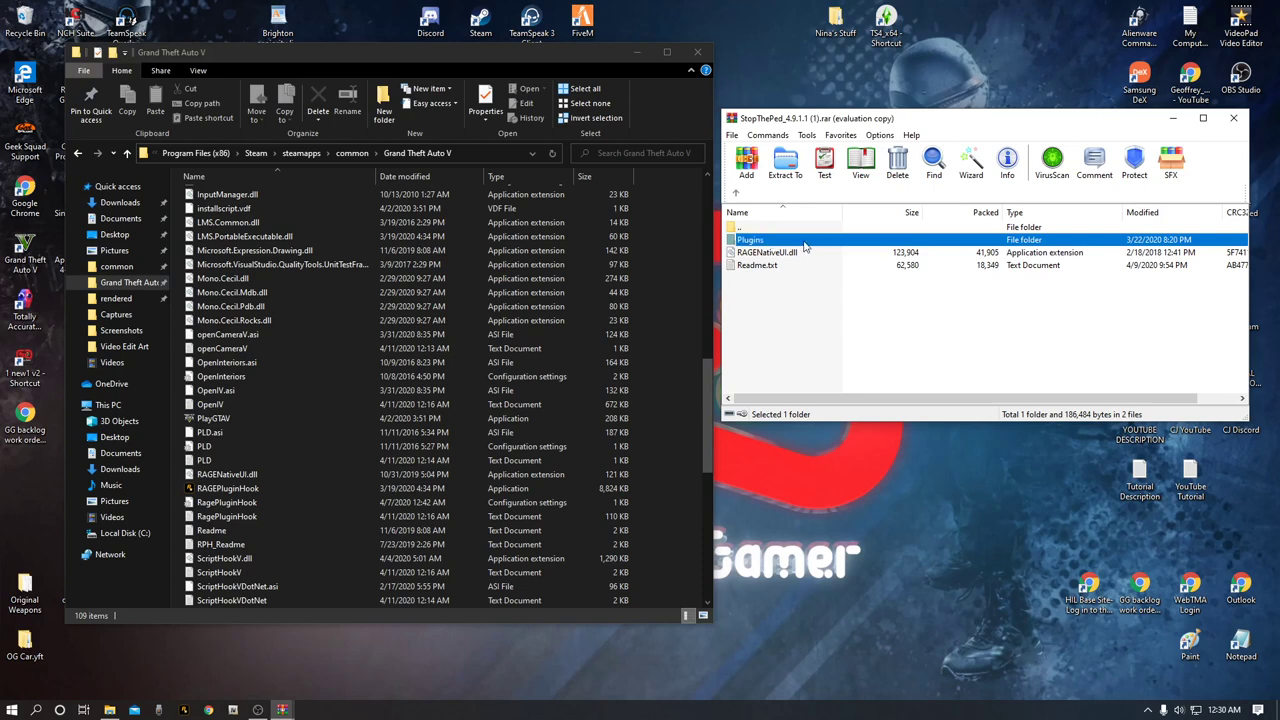
{"action": "left_click_drag", "start_coordinate": [805, 245], "coordinate": [690, 240]}
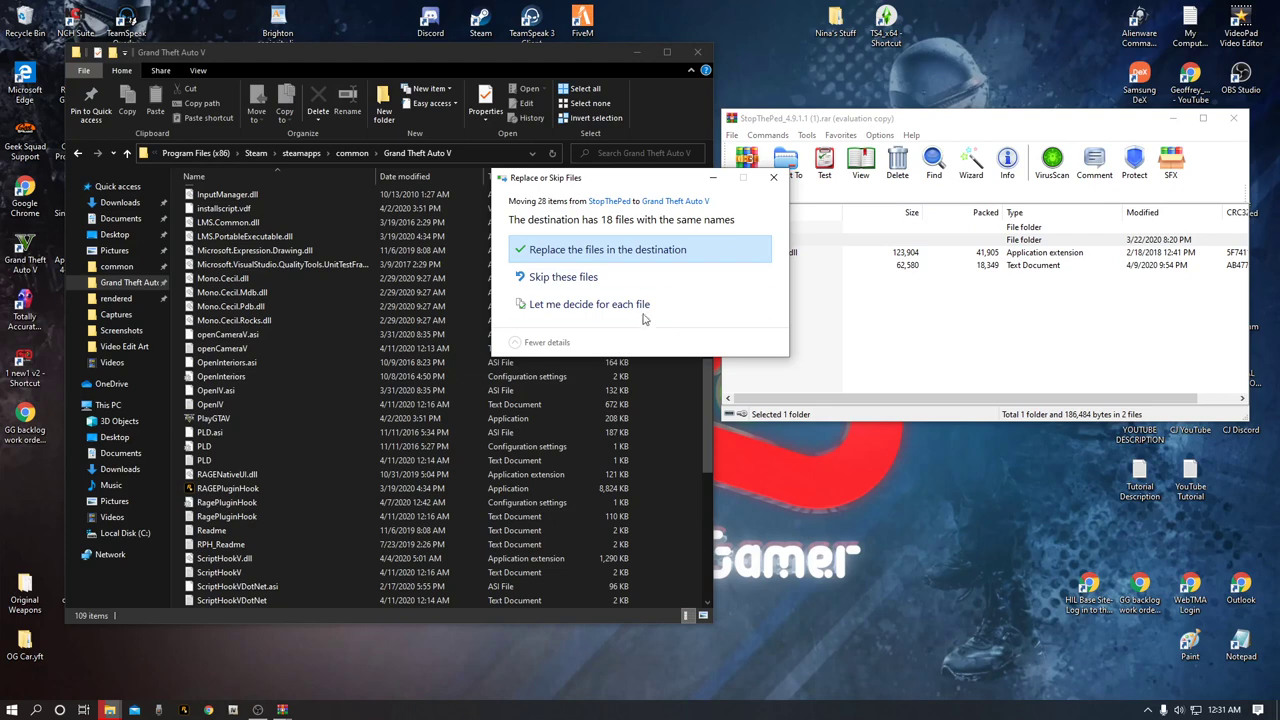
{"action": "left_click", "coordinate": [605, 251]}
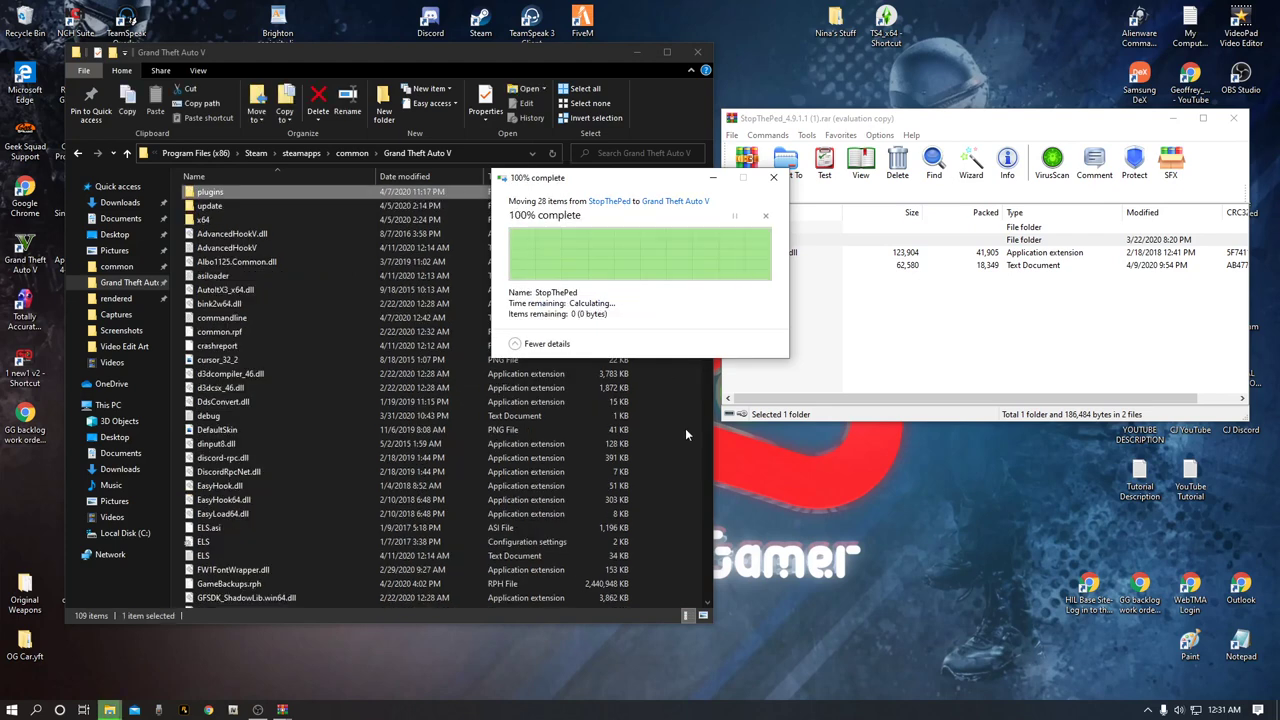
- Go to the game's plugins\LSPDFR folder and open the StopThePed configuration settings file in Notepad
{"action": "double_click", "coordinate": [243, 190]}
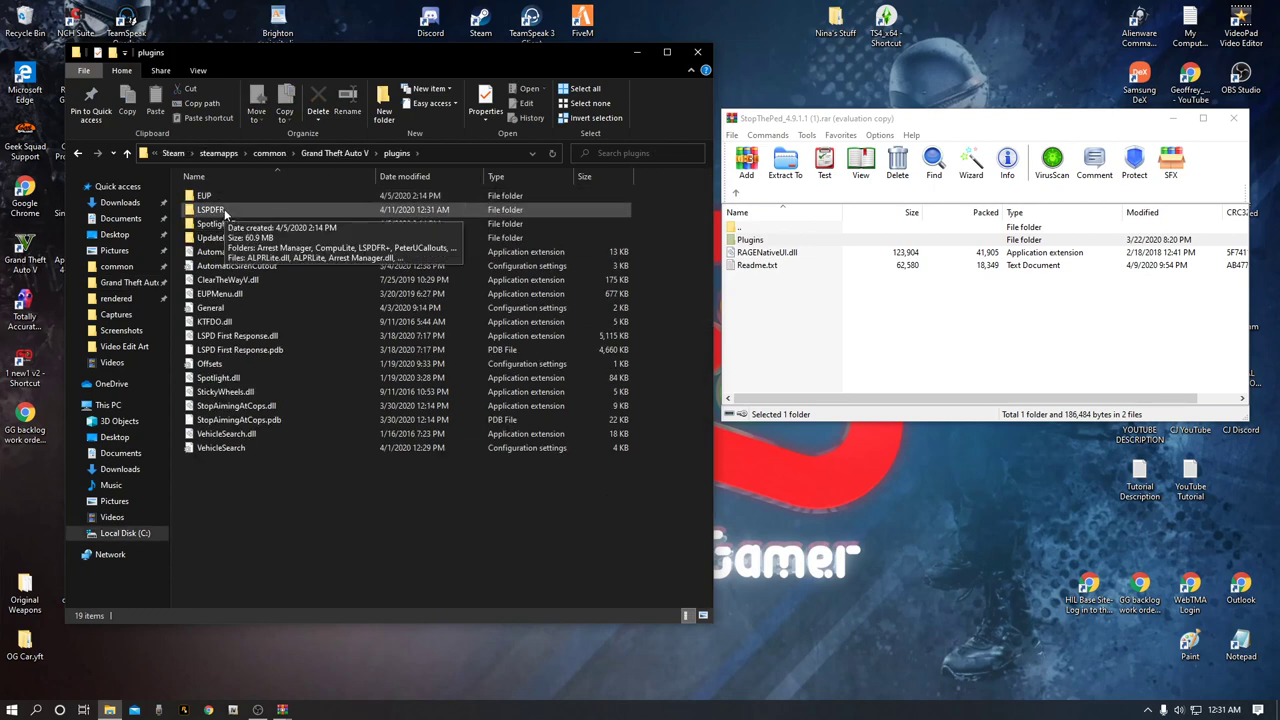
{"action": "double_click", "coordinate": [226, 211]}
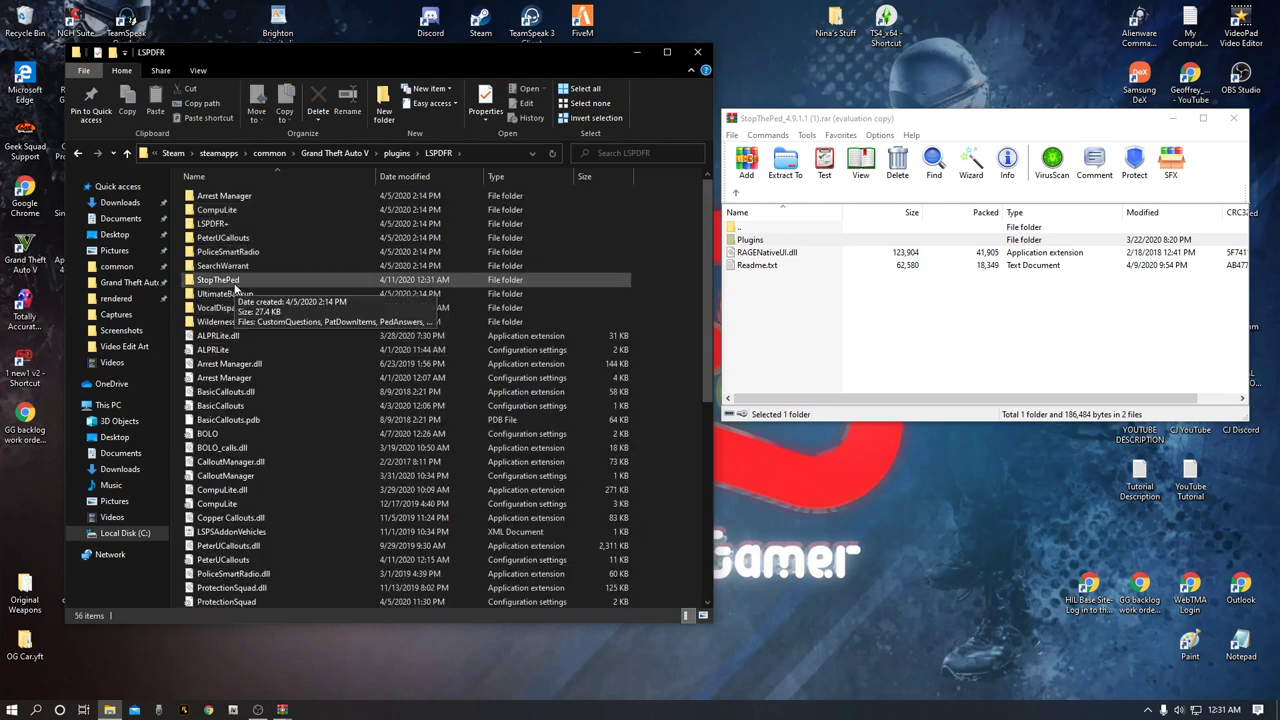
{"action": "scroll", "coordinate": [269, 427], "scroll_direction": "down", "scroll_amount": 5}
{"action": "scroll", "coordinate": [269, 434], "scroll_direction": "down", "scroll_amount": 3}
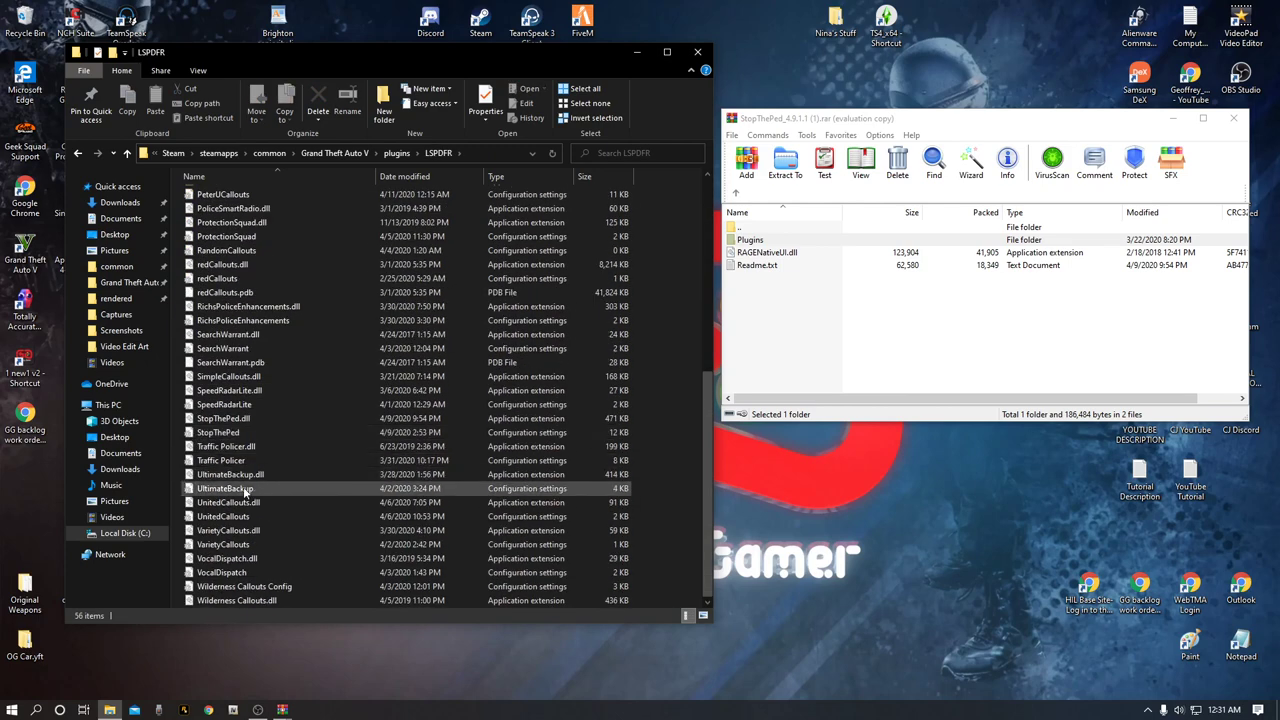
{"action": "double_click", "coordinate": [228, 434]}
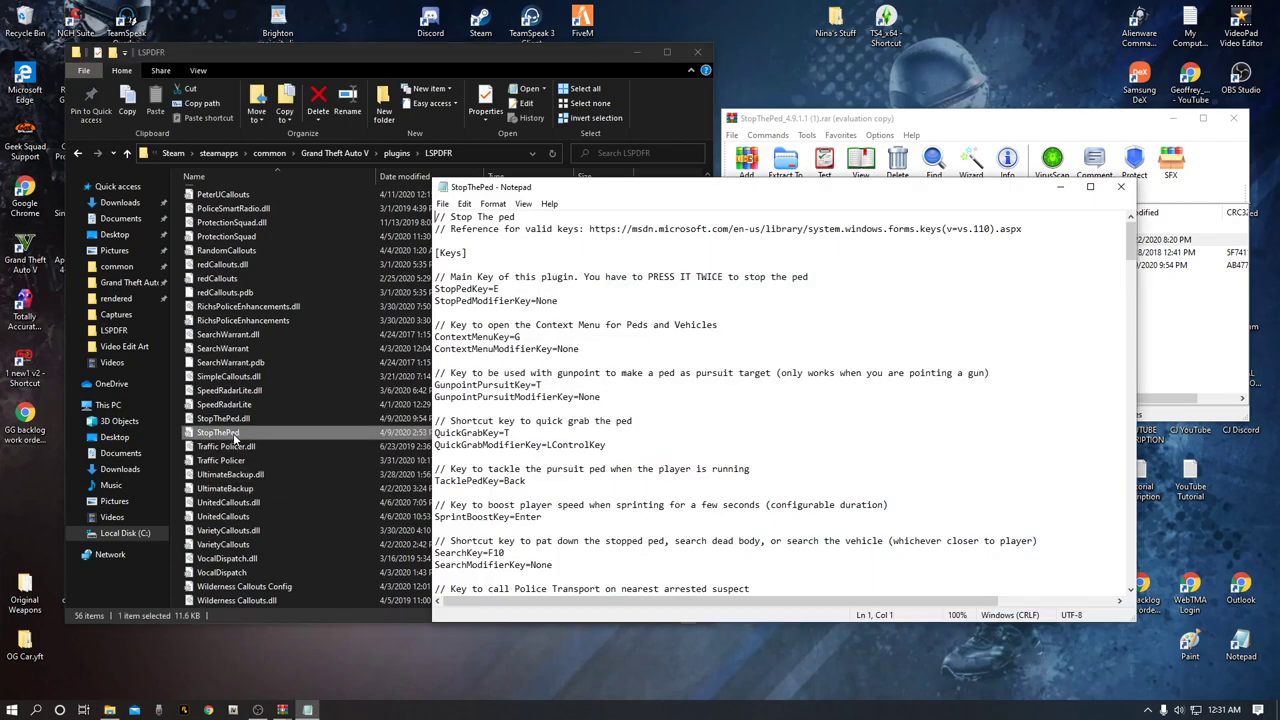
- Move the StopThePed settings window clear and review its key bindings, controller buttons, parameters and prisoner transport options
{"action": "left_click_drag", "start_coordinate": [715, 197], "coordinate": [371, 105]}
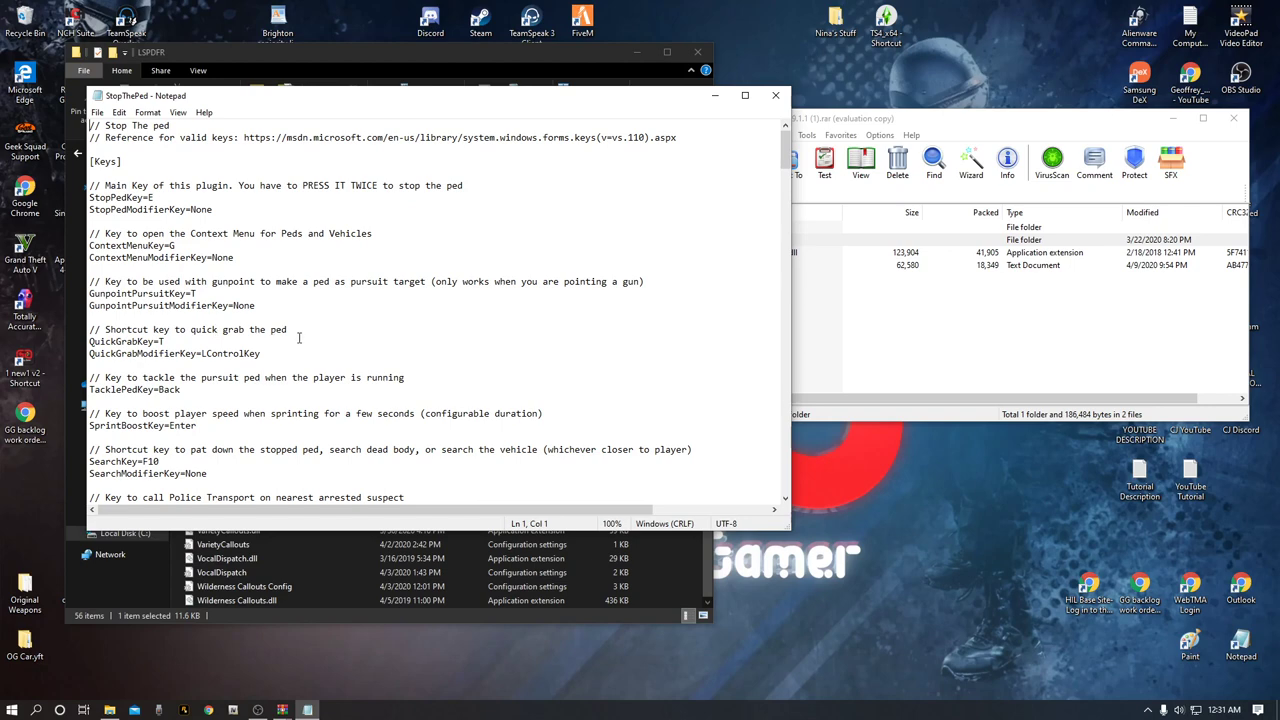
{"action": "scroll", "coordinate": [222, 386], "scroll_direction": "down", "scroll_amount": 1}
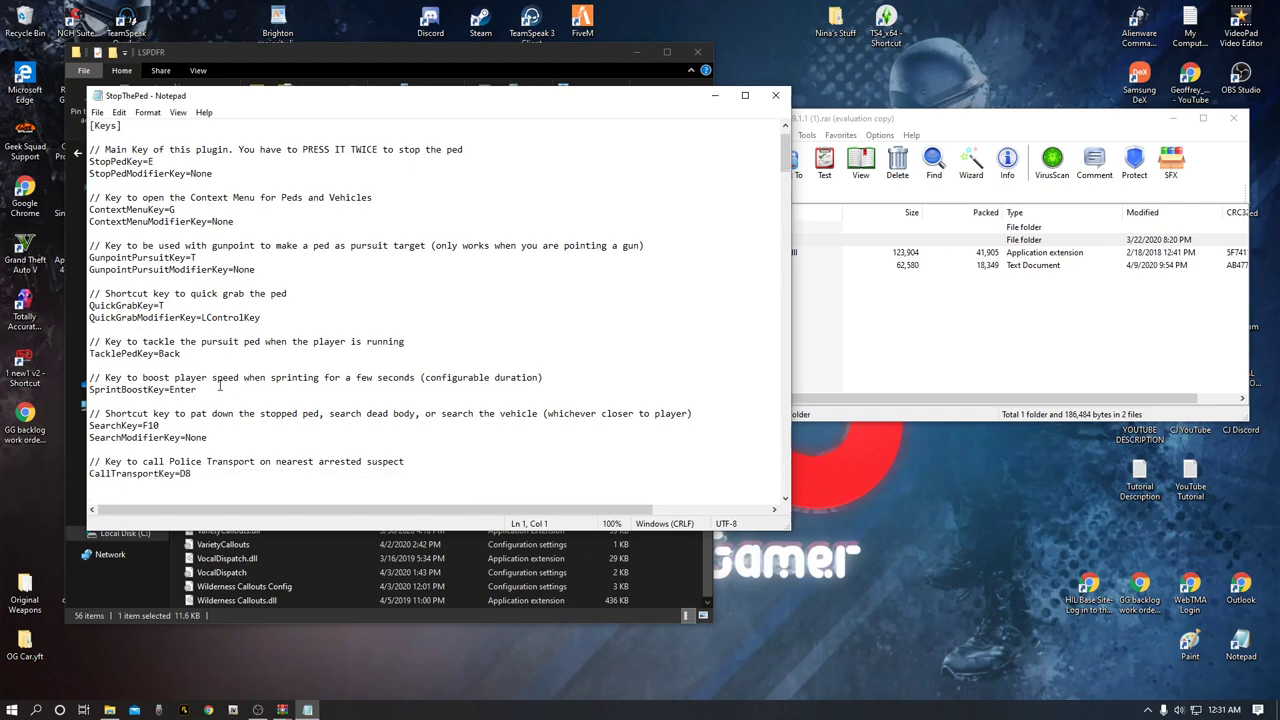
{"action": "scroll", "coordinate": [222, 390], "scroll_direction": "down", "scroll_amount": 1}
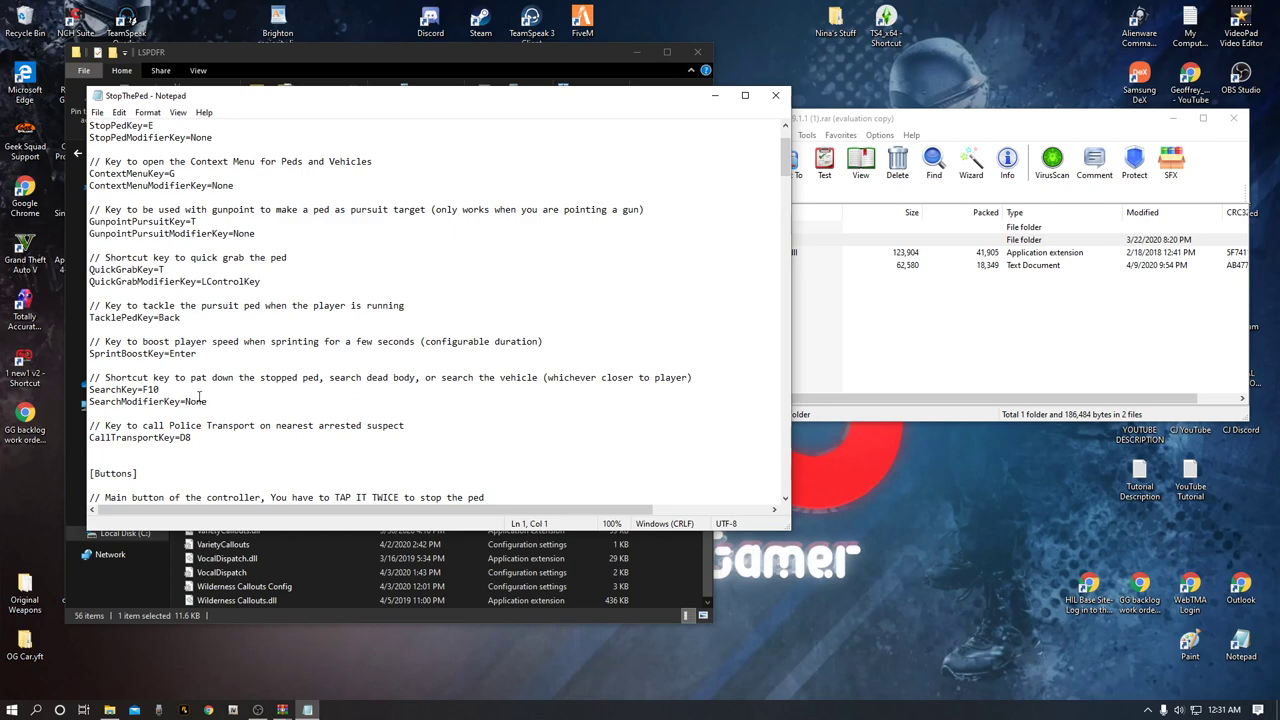
{"action": "scroll", "coordinate": [199, 397], "scroll_direction": "down", "scroll_amount": 2}
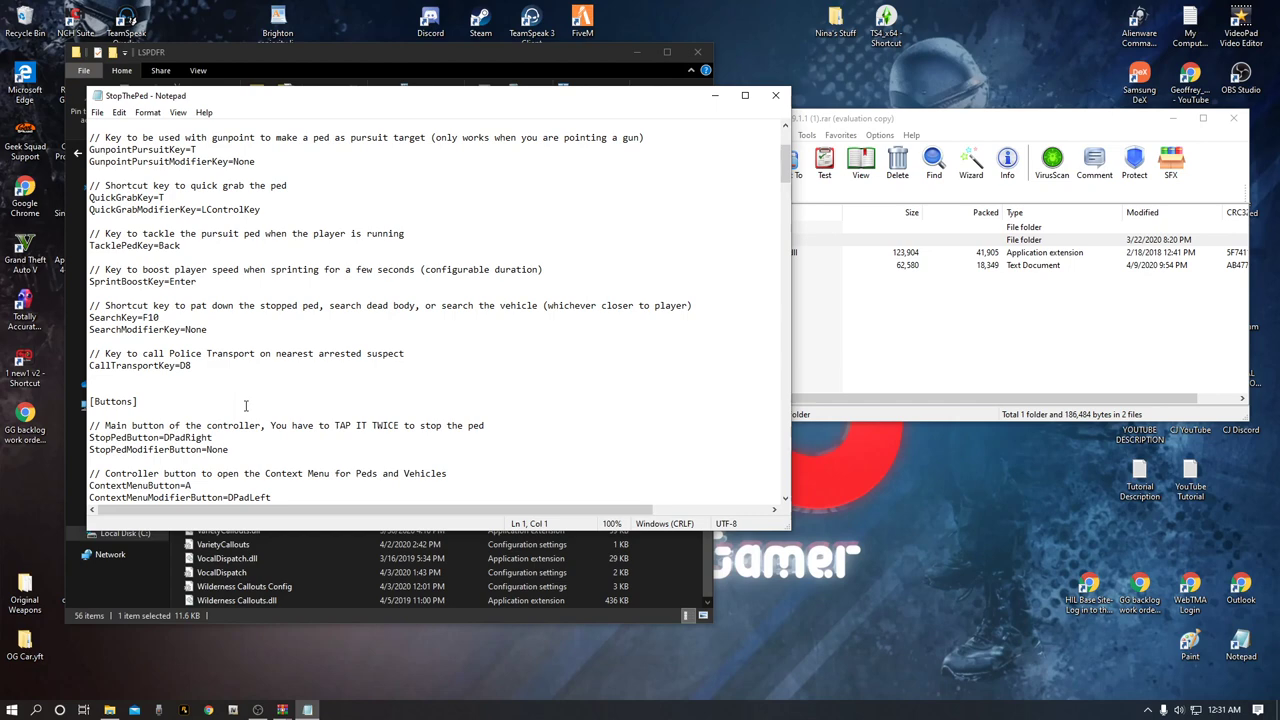
{"action": "scroll", "coordinate": [247, 405], "scroll_direction": "down", "scroll_amount": 12}
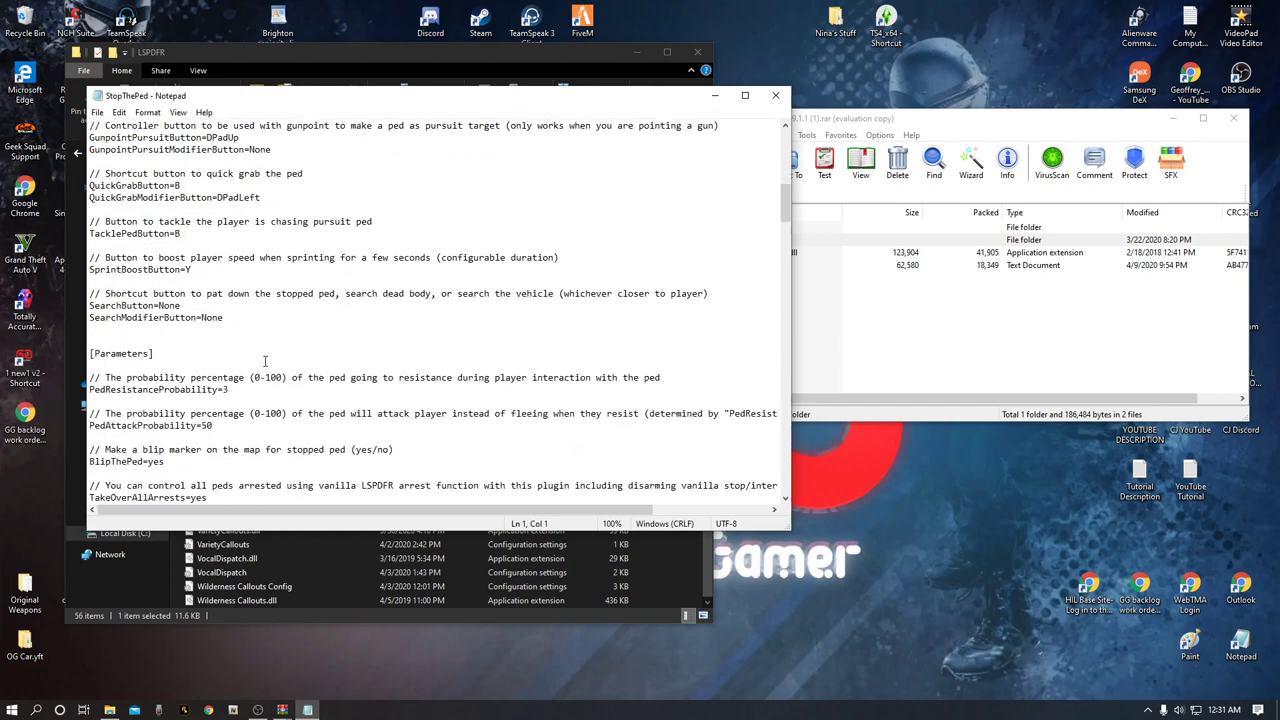
{"action": "scroll", "coordinate": [265, 360], "scroll_direction": "down", "scroll_amount": 10}
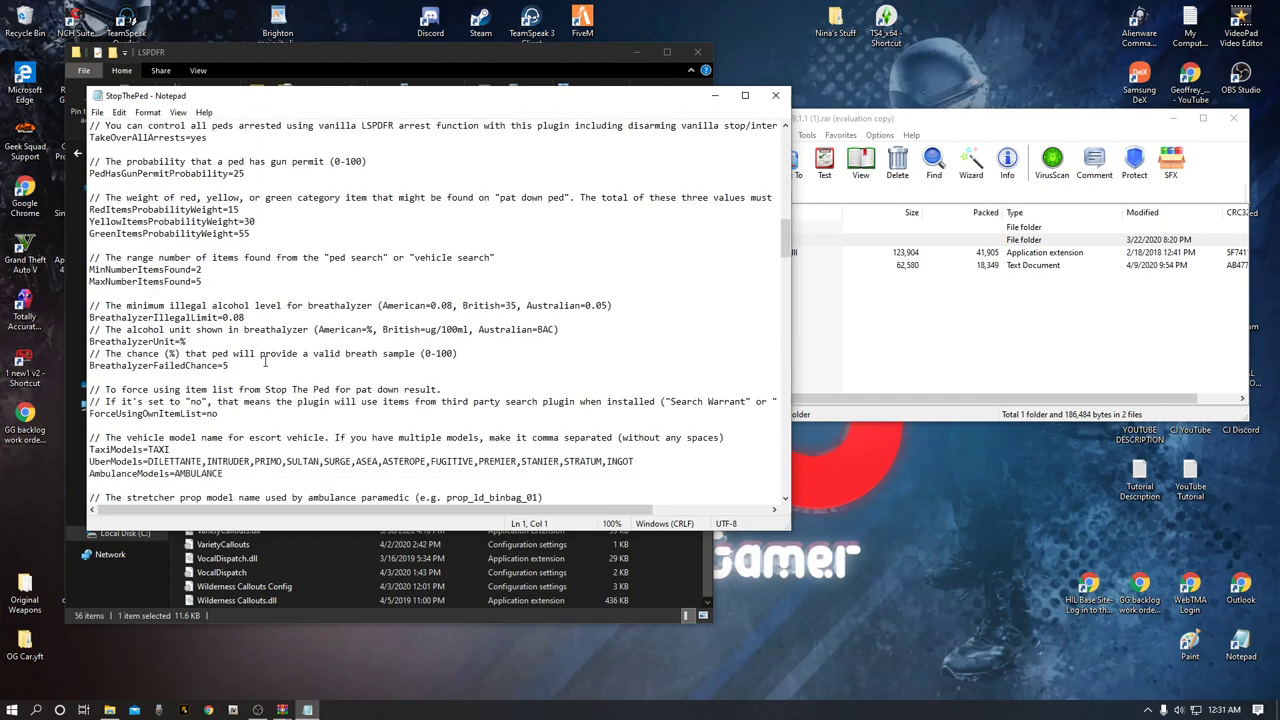
{"action": "scroll", "coordinate": [265, 365], "scroll_direction": "down", "scroll_amount": 19}
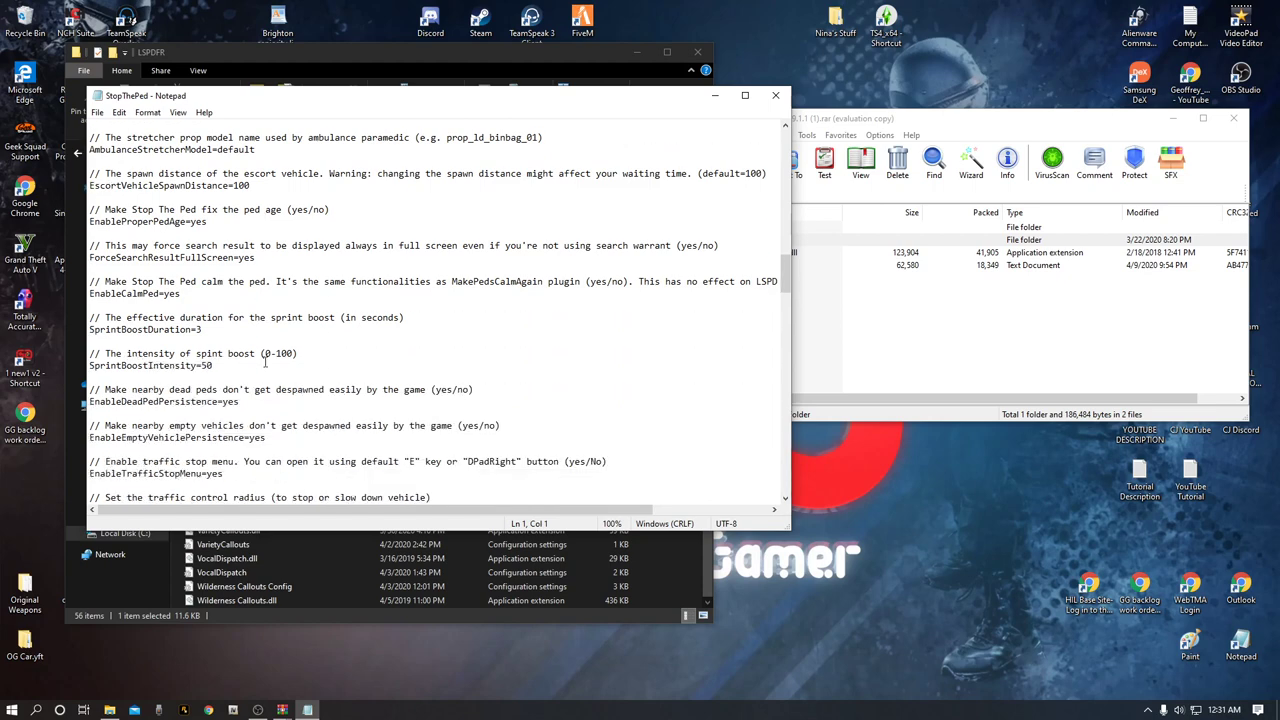
{"action": "scroll", "coordinate": [265, 363], "scroll_direction": "down", "scroll_amount": 6}
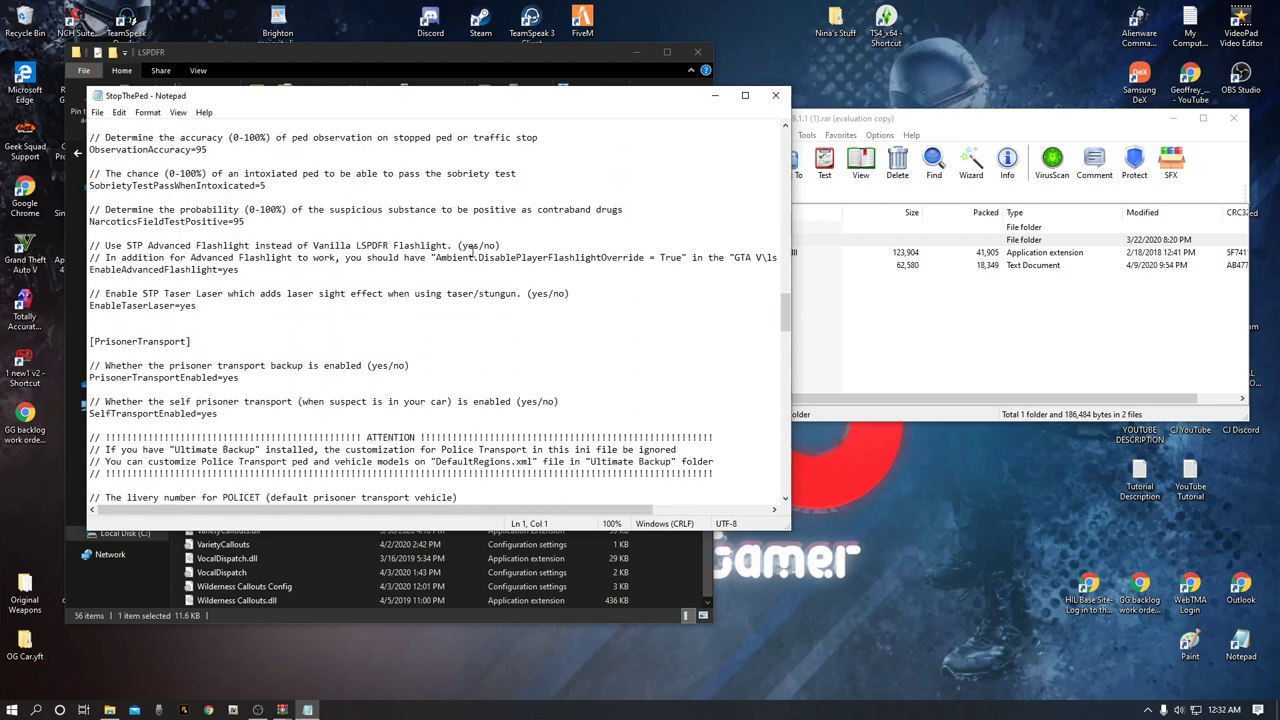
{"action": "left_click_drag", "start_coordinate": [786, 310], "coordinate": [730, 138]}
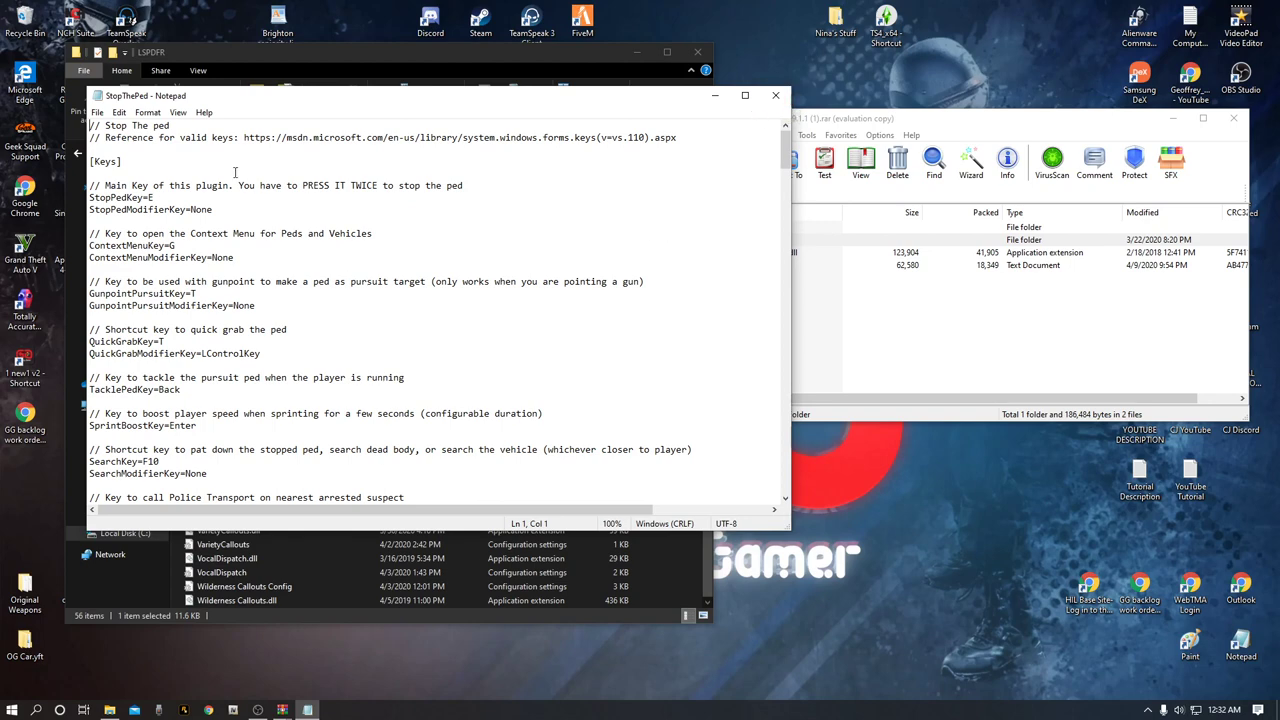
- Close the StopThePed settings file and its archive, and return to the Grand Theft Auto V folder
{"action": "left_click", "coordinate": [96, 112]}
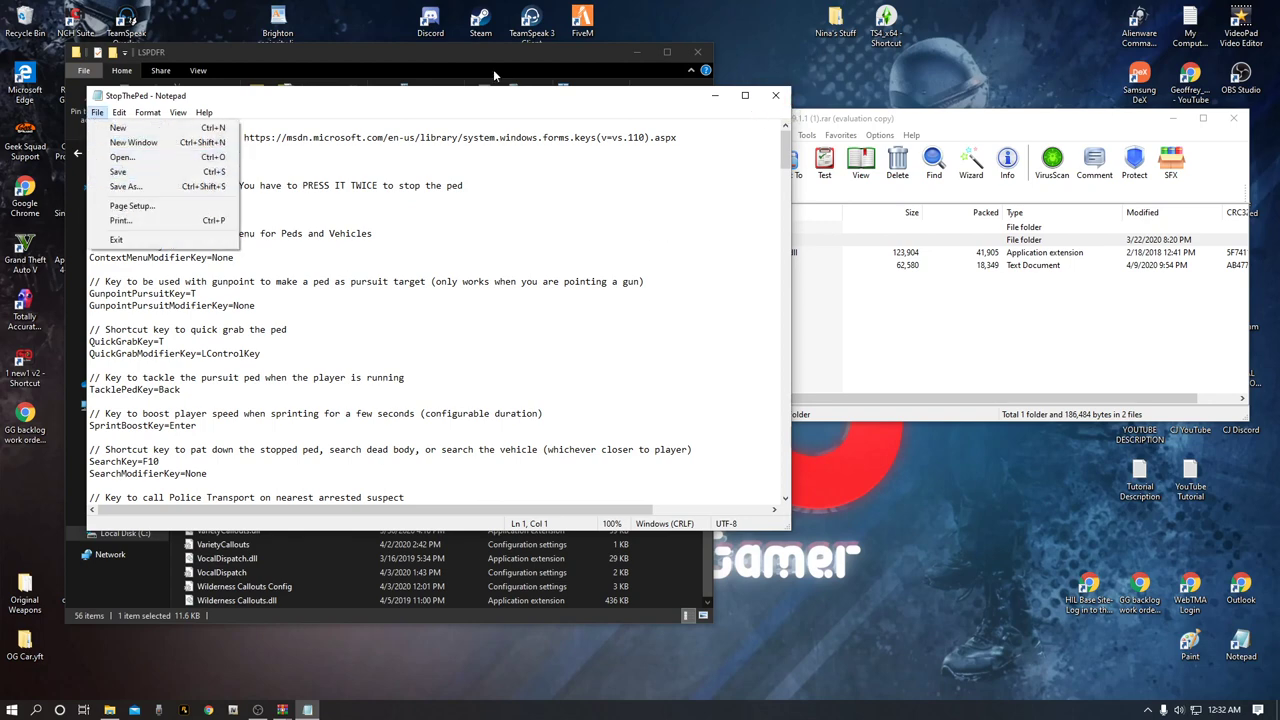
{"action": "left_click", "coordinate": [773, 96]}
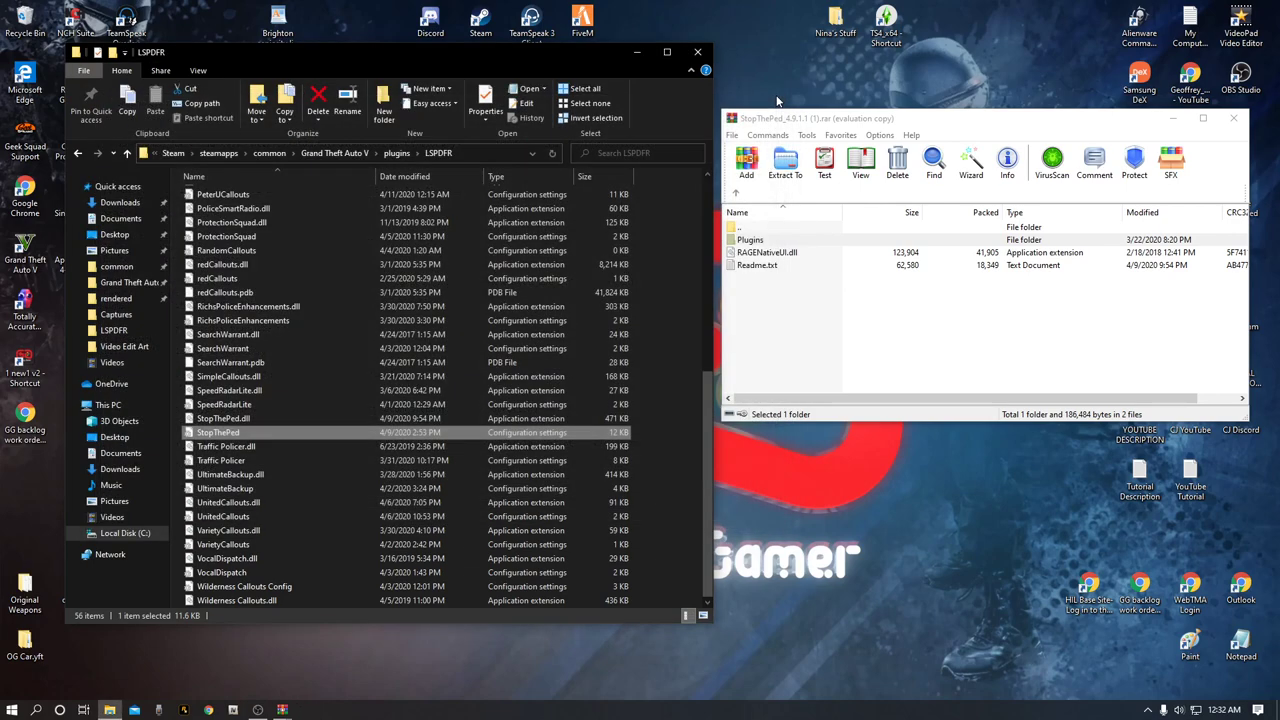
{"action": "left_click", "coordinate": [1236, 119]}
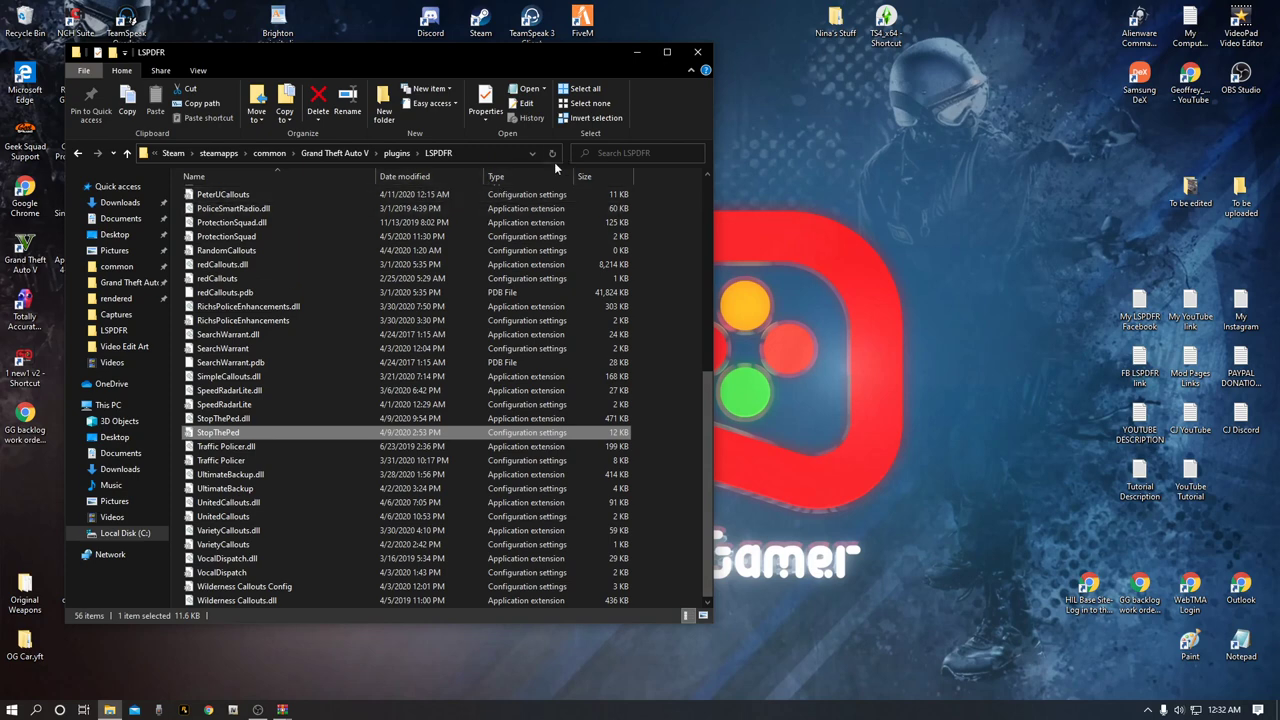
{"action": "scroll", "coordinate": [559, 374], "scroll_direction": "up", "scroll_amount": 7}
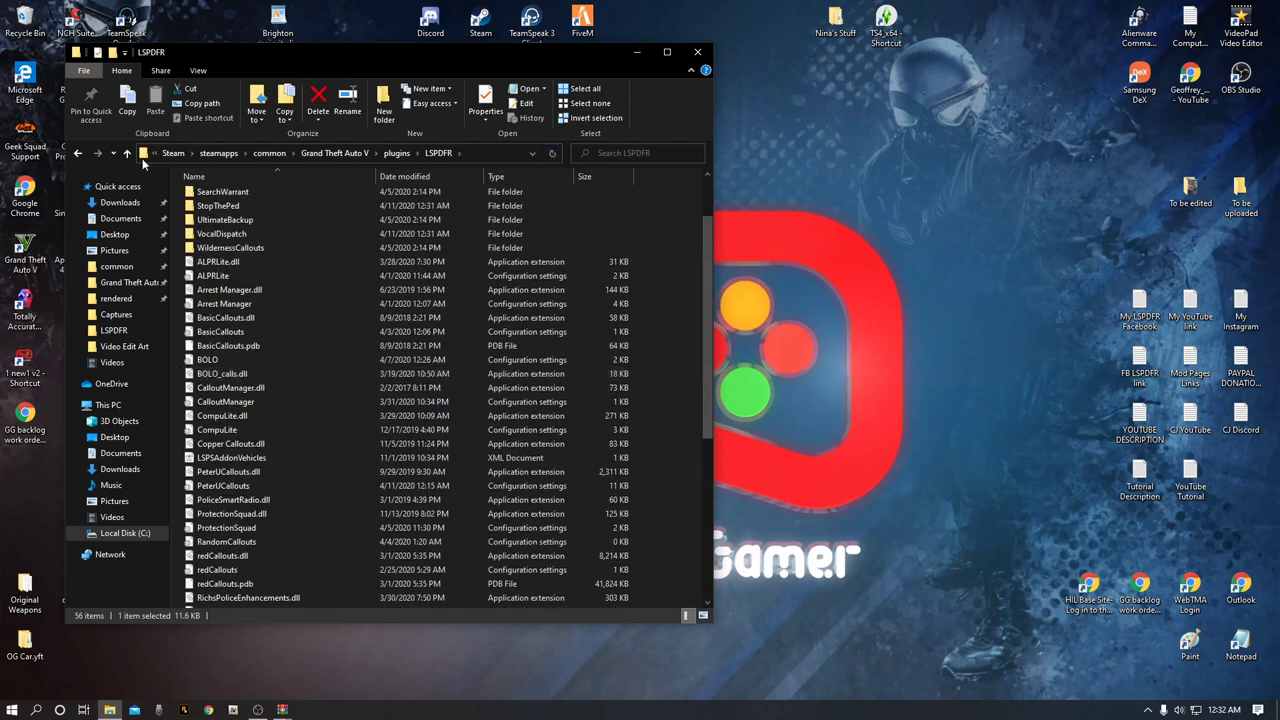
{"action": "left_click", "coordinate": [113, 286]}
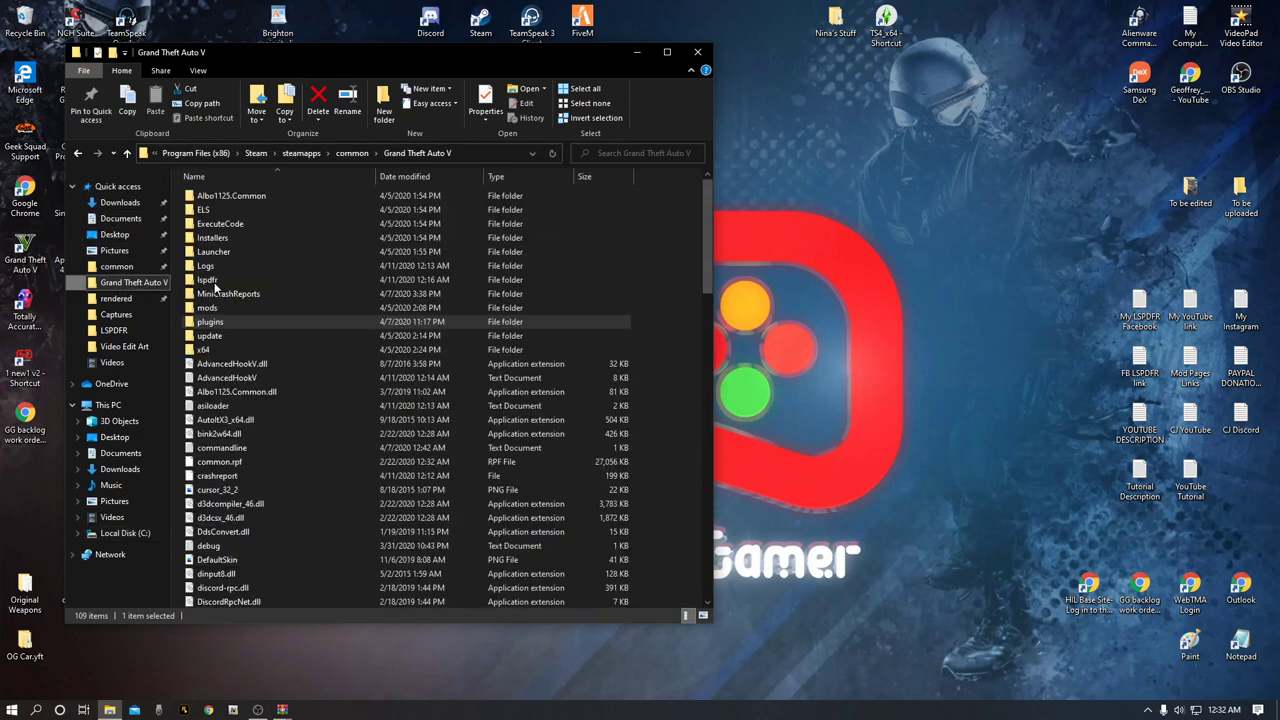
{"action": "left_click", "coordinate": [692, 258]}
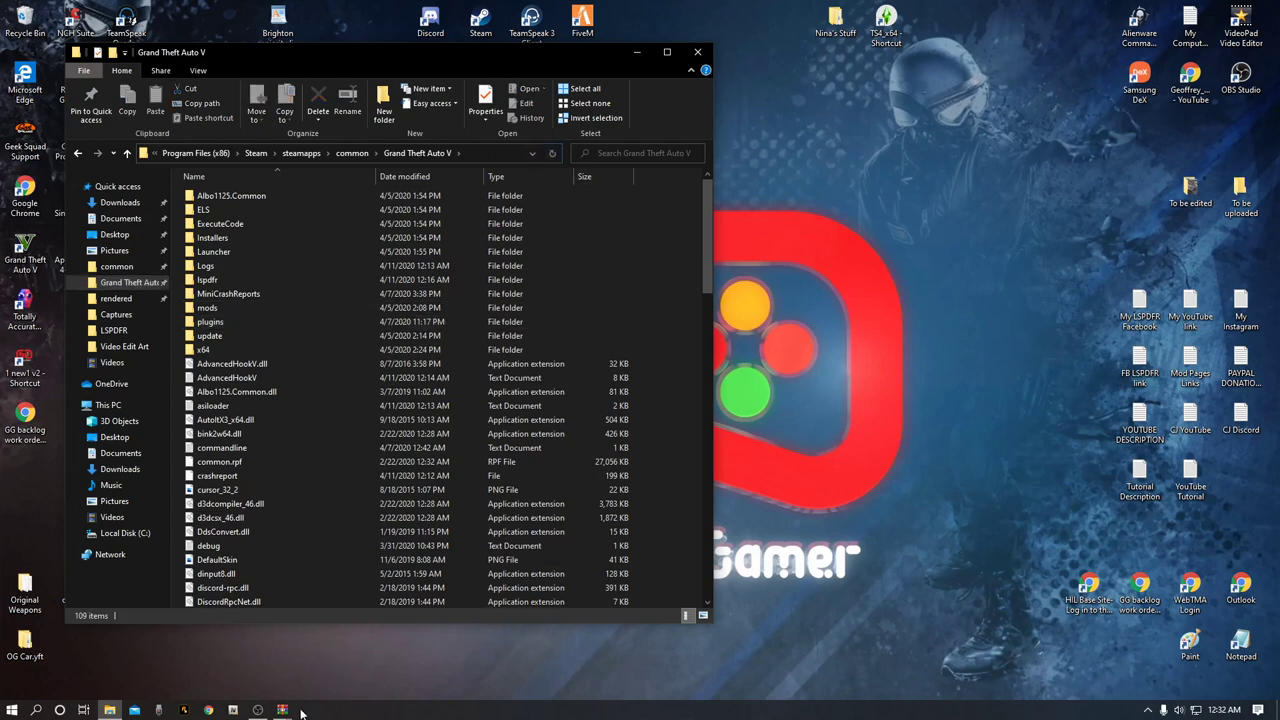
- Bring up the UltimateBackup_1.8.1.1 archive beside the game folder and open its UltimateBackup folder
{"action": "mouse_move", "coordinate": [282, 709]}
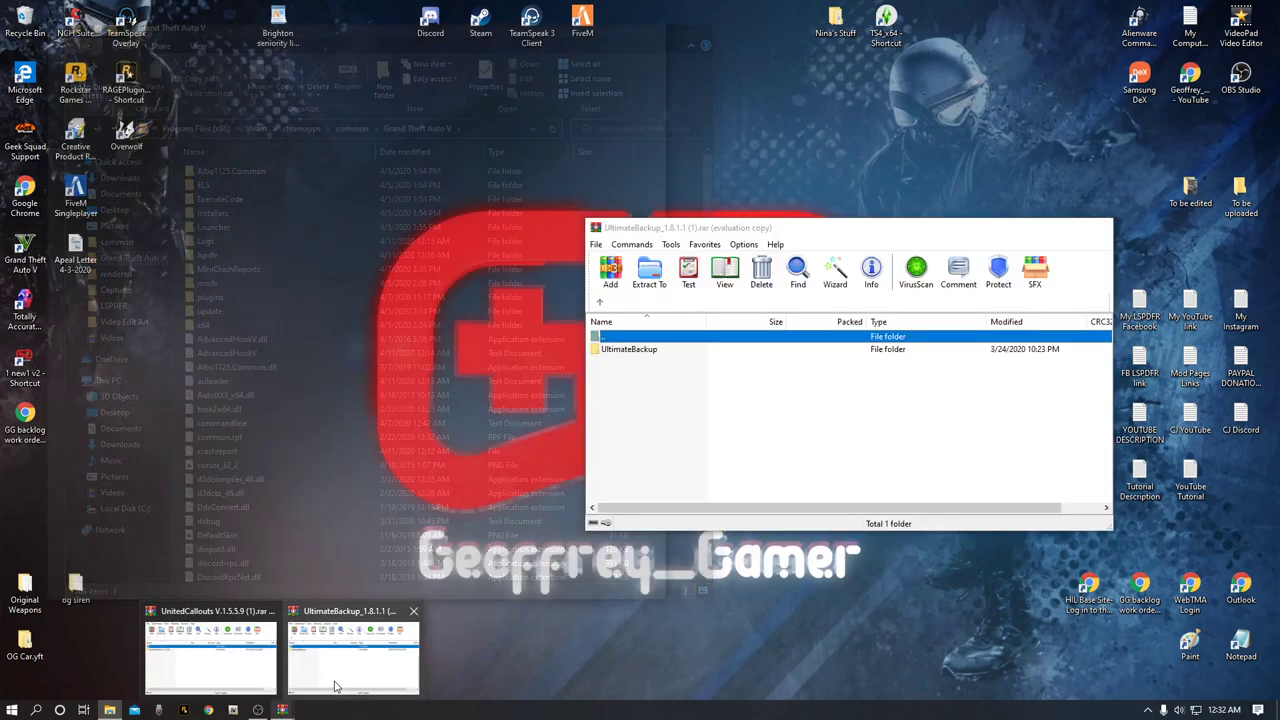
{"action": "left_click", "coordinate": [322, 693]}
{"action": "left_click_drag", "start_coordinate": [895, 219], "coordinate": [1043, 128]}
{"action": "double_click", "coordinate": [788, 259]}
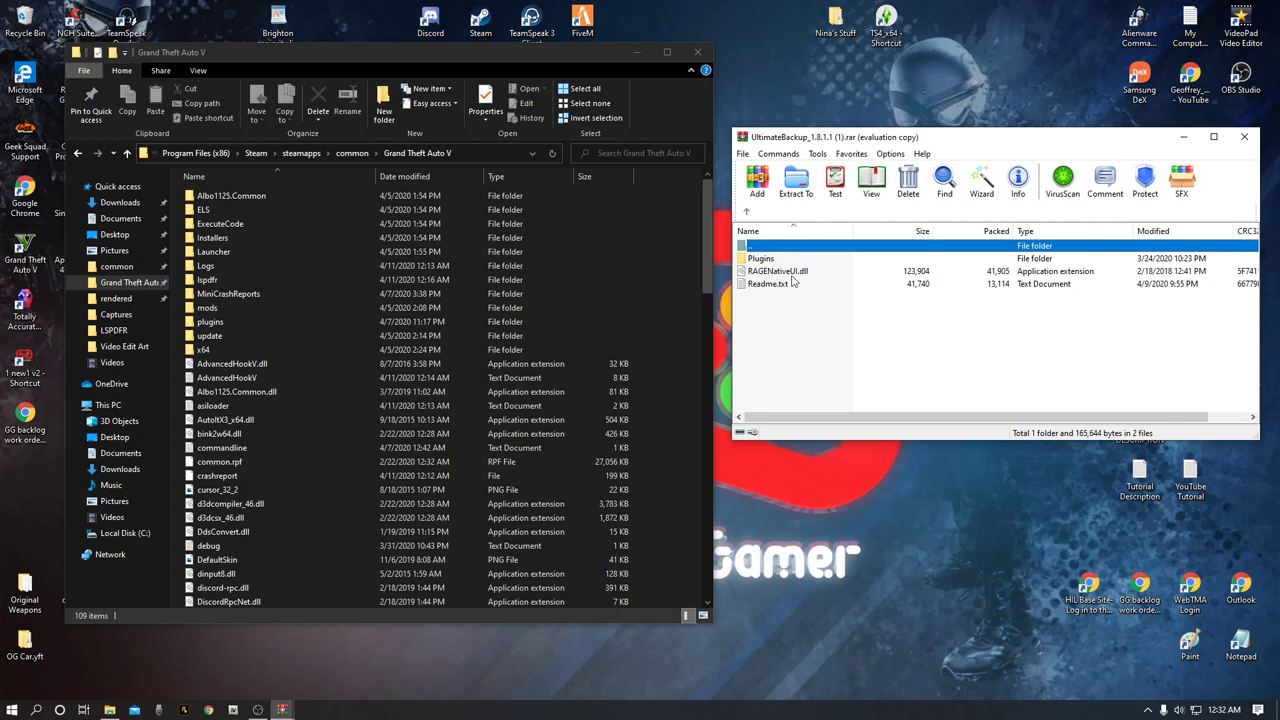
- Transfer the UltimateBackup archive's RAGENativeUI.dll into the game folder, compare both versions and keep the file already in Grand Theft Auto V
{"action": "mouse_move", "coordinate": [796, 274]}
{"action": "left_mouse_down"}
{"action": "mouse_move", "coordinate": [800, 292]}
{"action": "mouse_move", "coordinate": [796, 277]}
{"action": "left_mouse_up"}
{"action": "scroll", "coordinate": [566, 359], "scroll_direction": "down", "scroll_amount": 2}
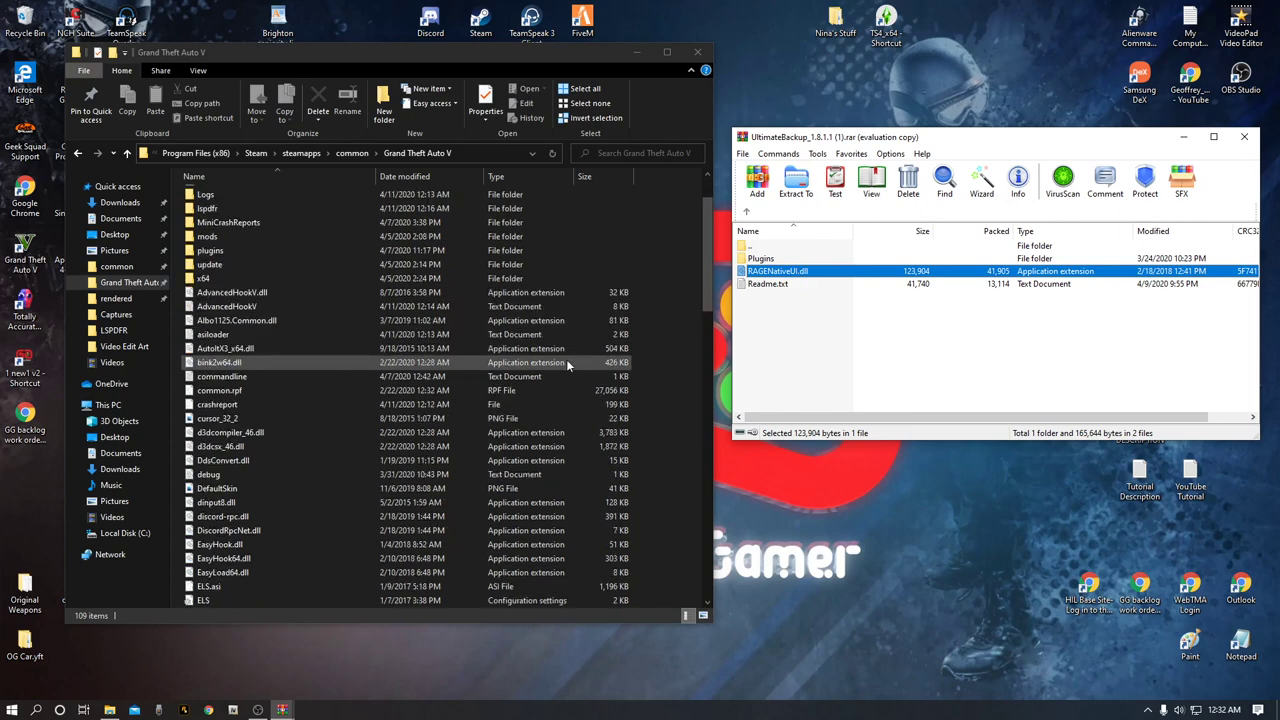
{"action": "scroll", "coordinate": [478, 329], "scroll_direction": "down", "scroll_amount": 1}
{"action": "scroll", "coordinate": [478, 329], "scroll_direction": "down", "scroll_amount": 2}
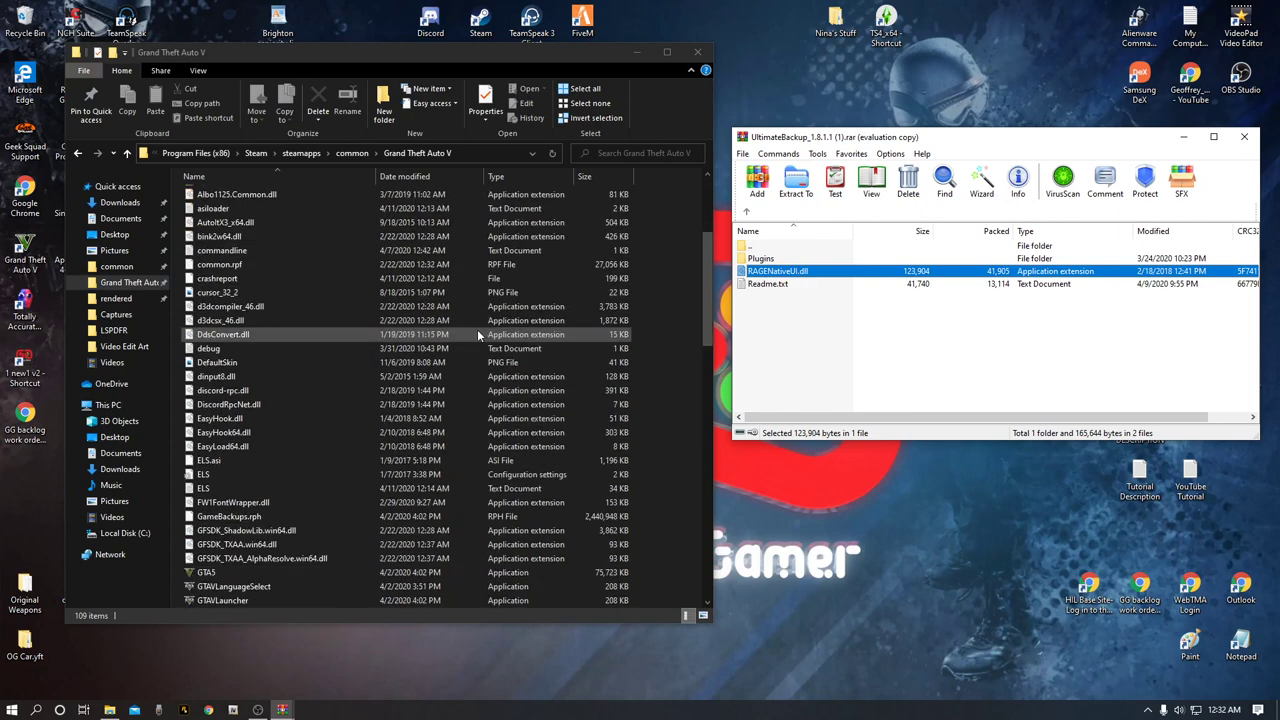
{"action": "scroll", "coordinate": [477, 329], "scroll_direction": "up", "scroll_amount": 3}
{"action": "left_click_drag", "start_coordinate": [818, 276], "coordinate": [850, 335]}
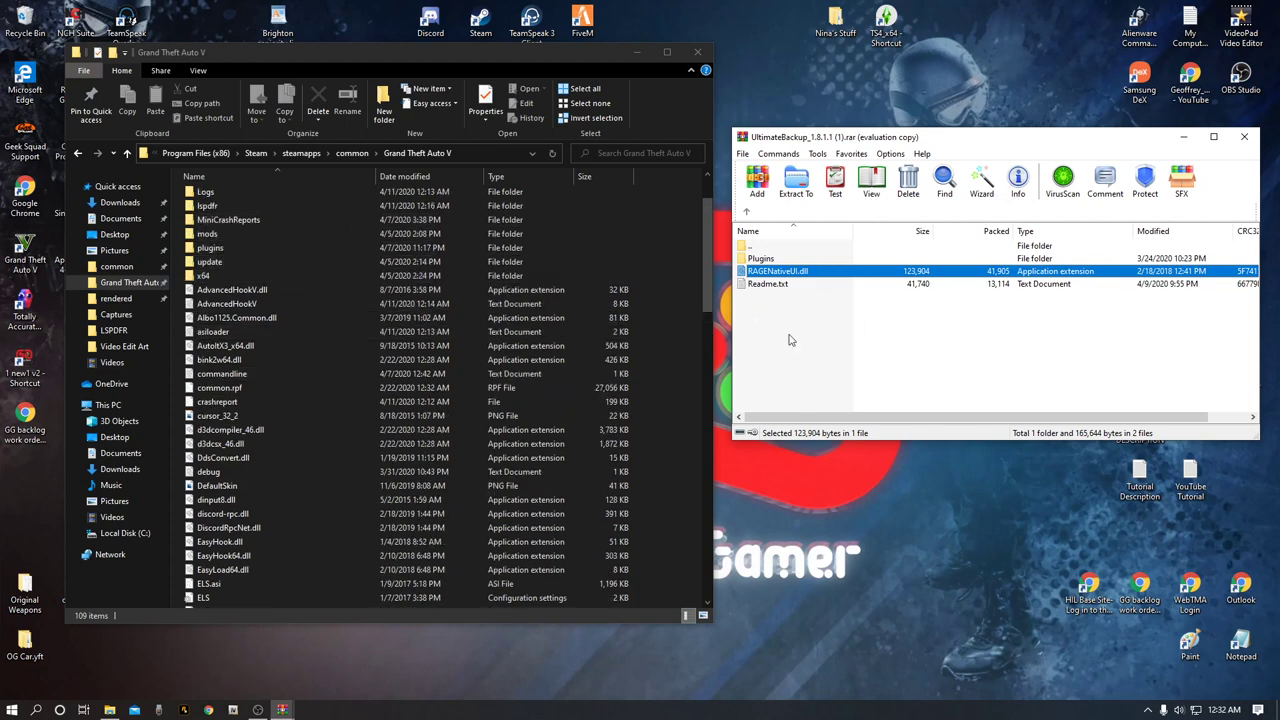
{"action": "scroll", "coordinate": [565, 322], "scroll_direction": "down", "scroll_amount": 3}
{"action": "left_click_drag", "start_coordinate": [790, 279], "coordinate": [691, 318]}
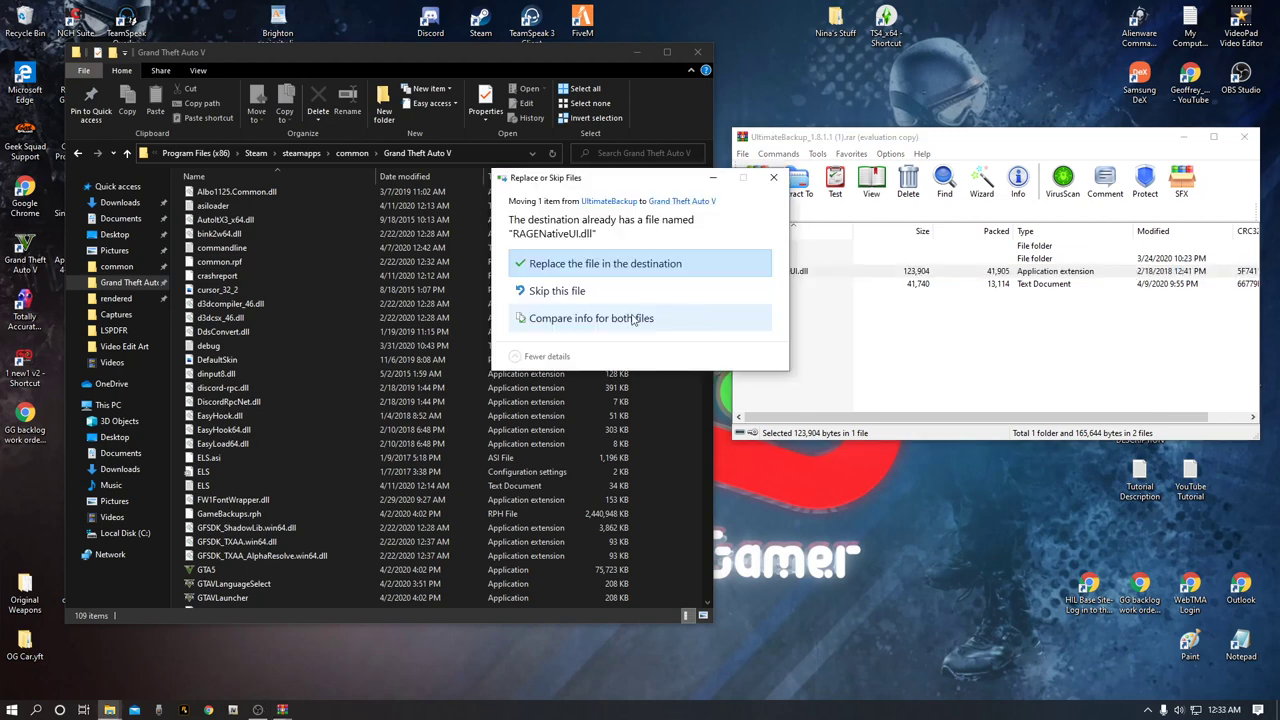
{"action": "left_click", "coordinate": [591, 320]}
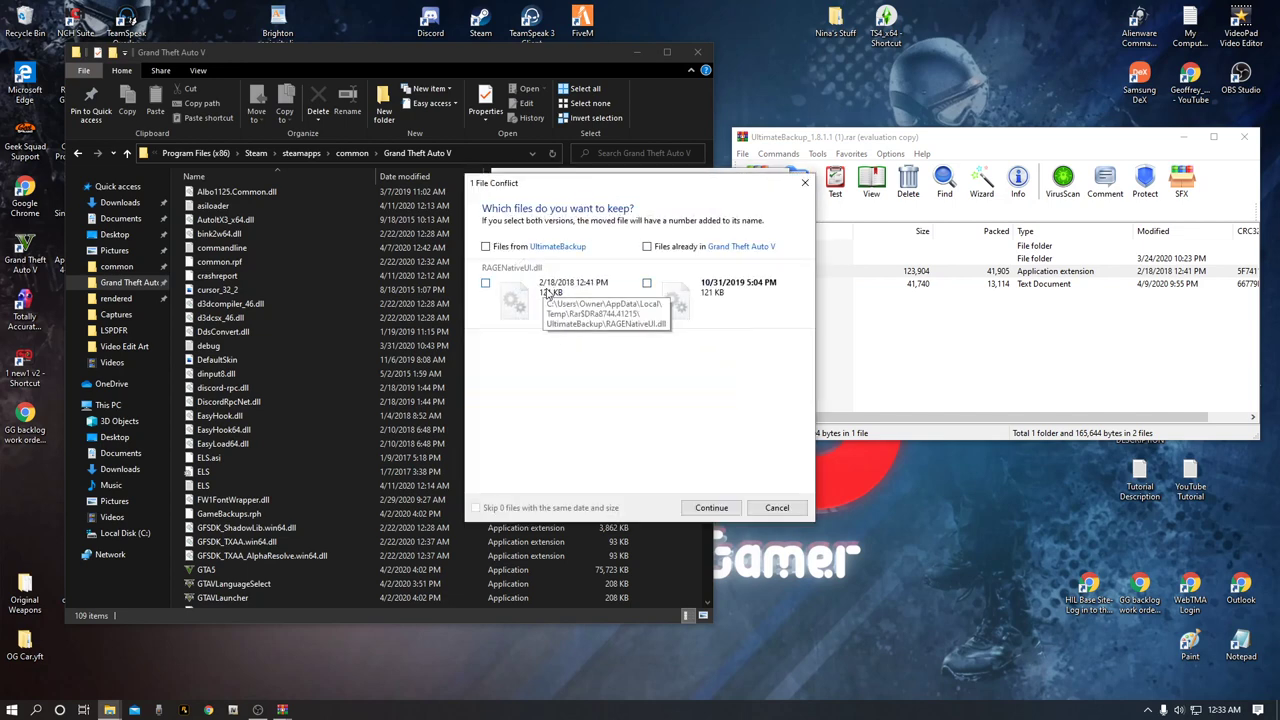
{"action": "left_click", "coordinate": [647, 284]}
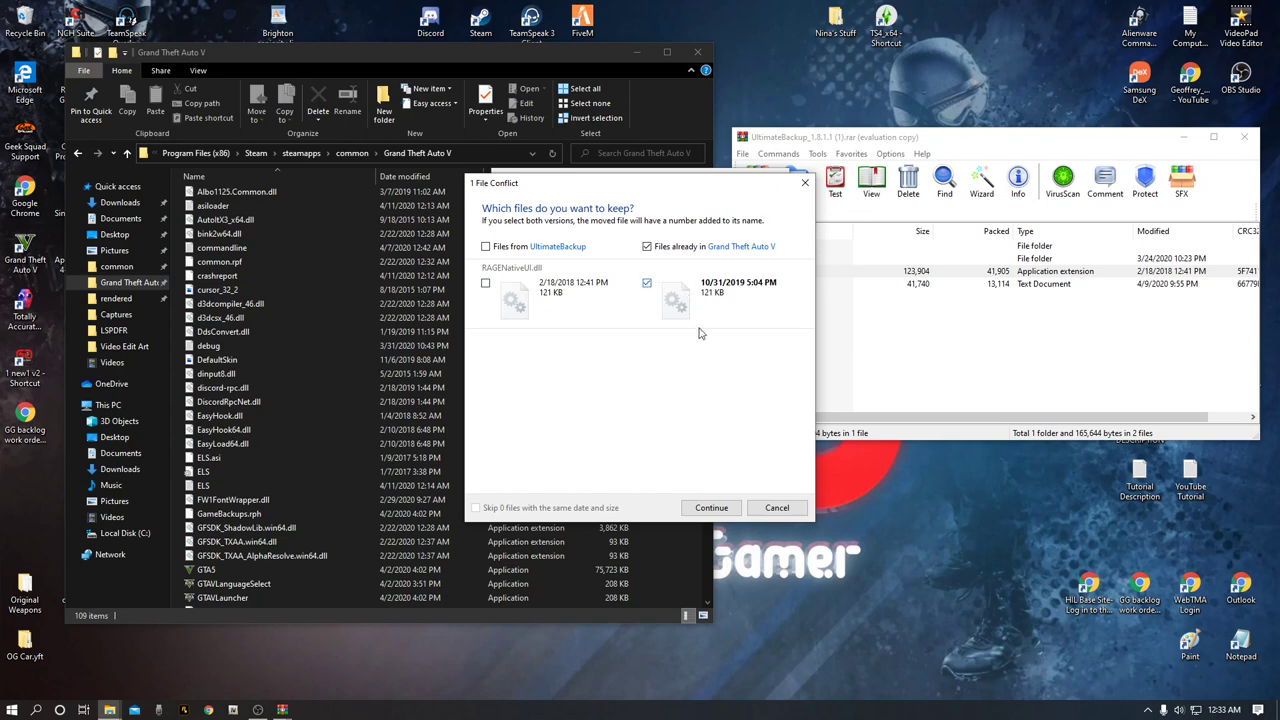
{"action": "left_click", "coordinate": [722, 510]}
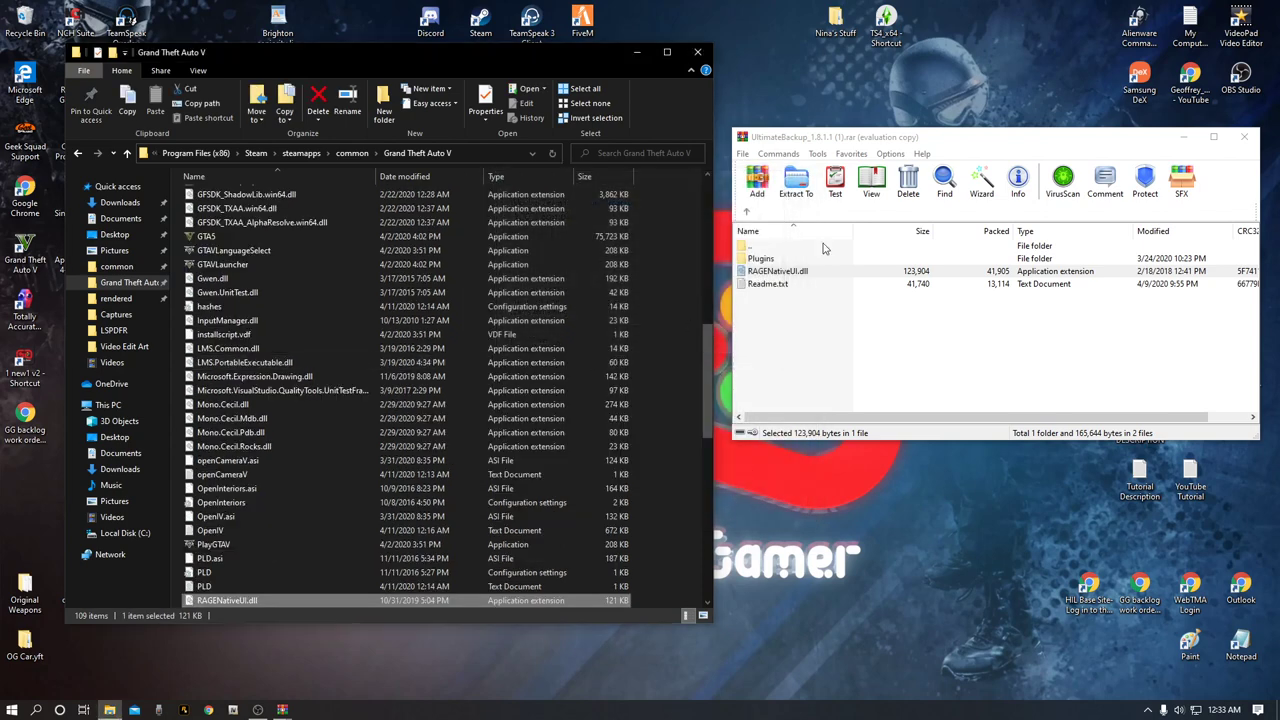
- Extract the UltimateBackup archive's Plugins folder into the Grand Theft Auto V folder, replacing the files with the same names
{"action": "left_click", "coordinate": [766, 259]}
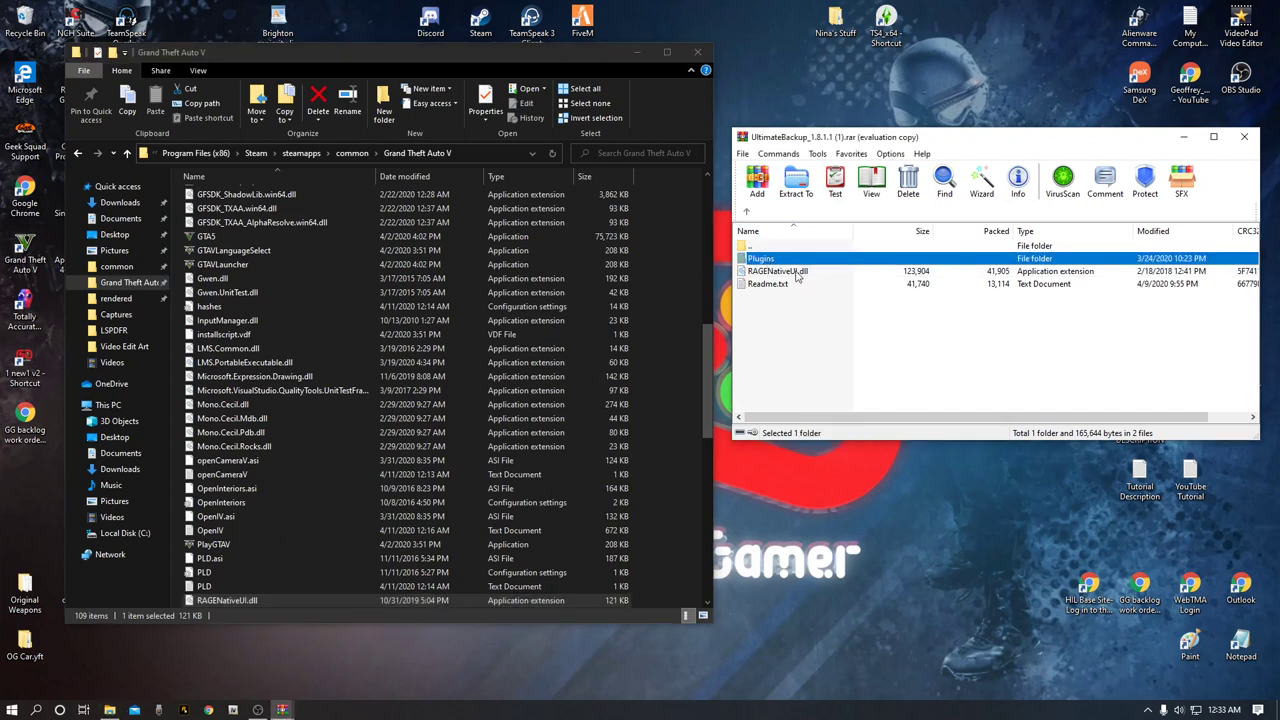
{"action": "scroll", "coordinate": [558, 345], "scroll_direction": "up", "scroll_amount": 15}
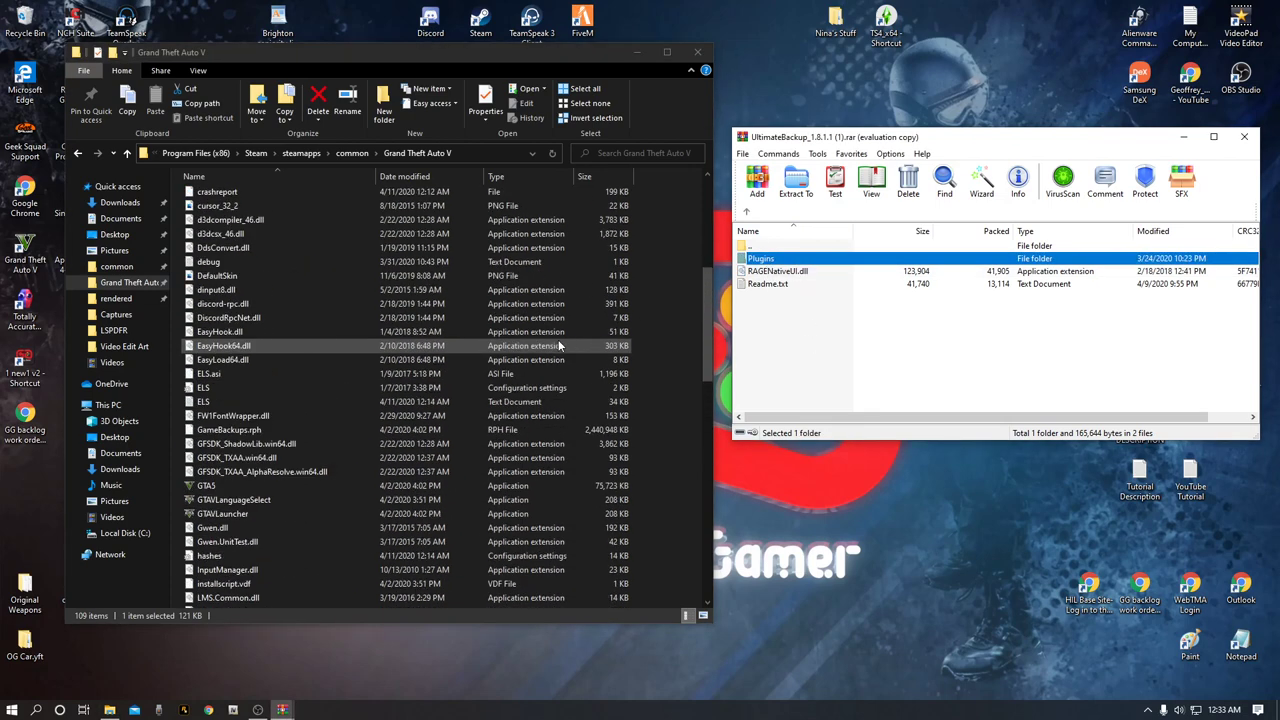
{"action": "left_click_drag", "start_coordinate": [786, 259], "coordinate": [690, 428]}
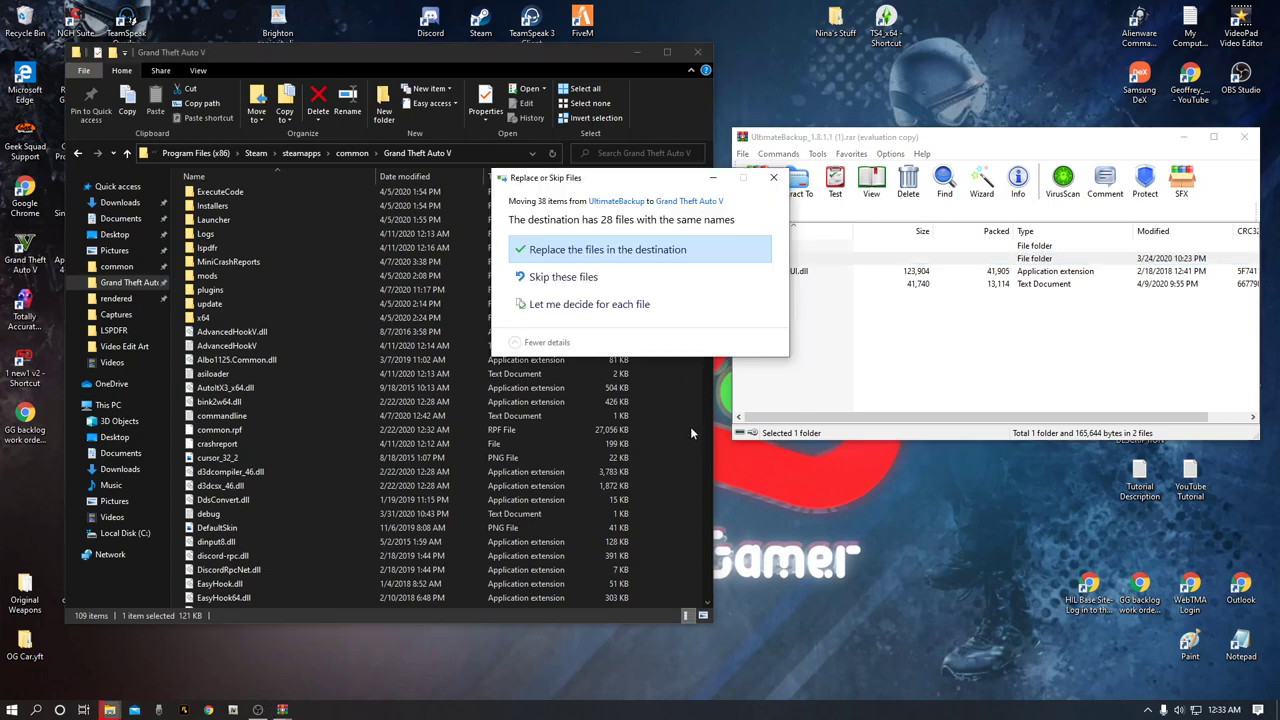
{"action": "left_click", "coordinate": [604, 250]}
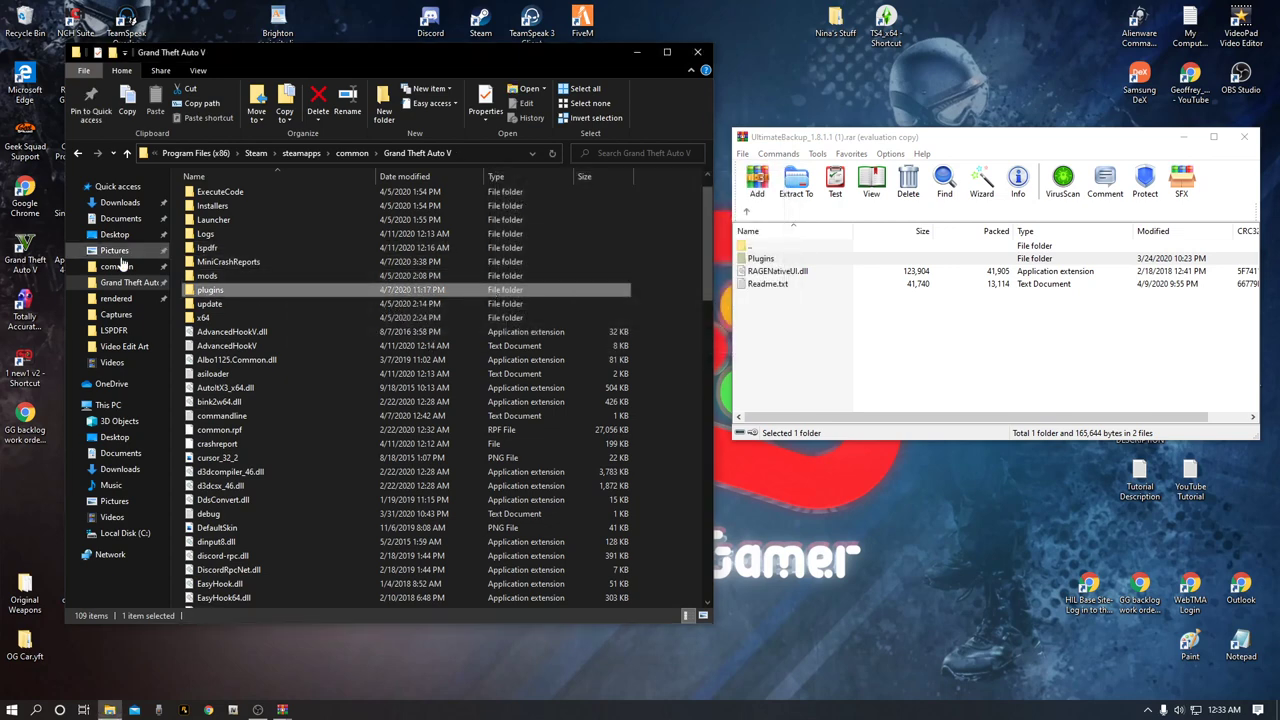
- Go to the game's plugins\LSPDFR folder and open the UltimateBackup configuration settings file in Notepad
{"action": "double_click", "coordinate": [276, 288]}
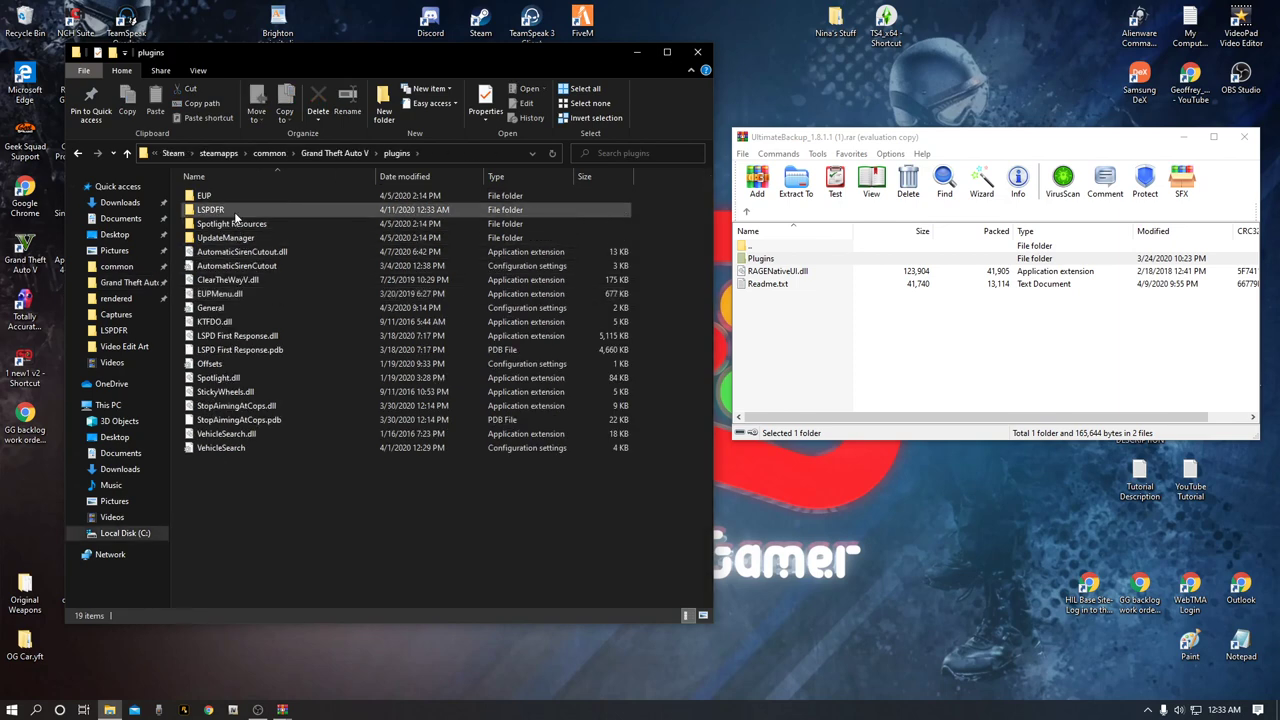
{"action": "double_click", "coordinate": [236, 212]}
{"action": "scroll", "coordinate": [244, 370], "scroll_direction": "down", "scroll_amount": 9}
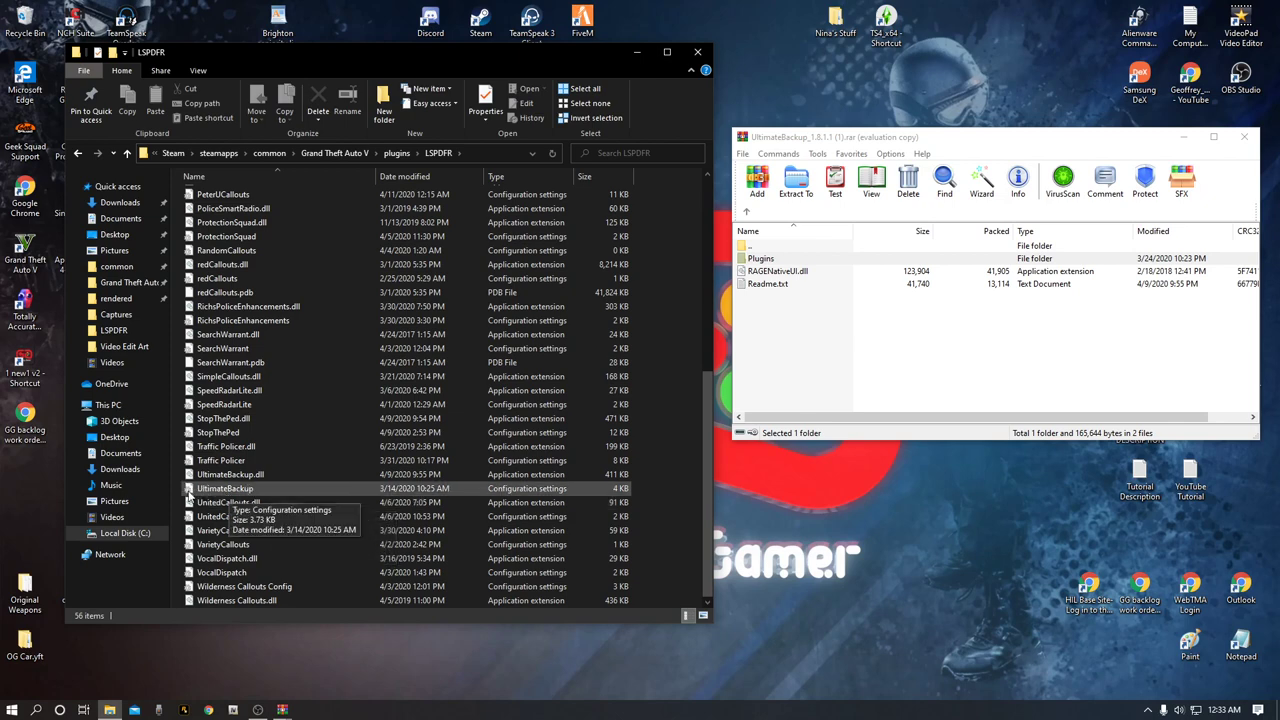
{"action": "double_click", "coordinate": [193, 490]}
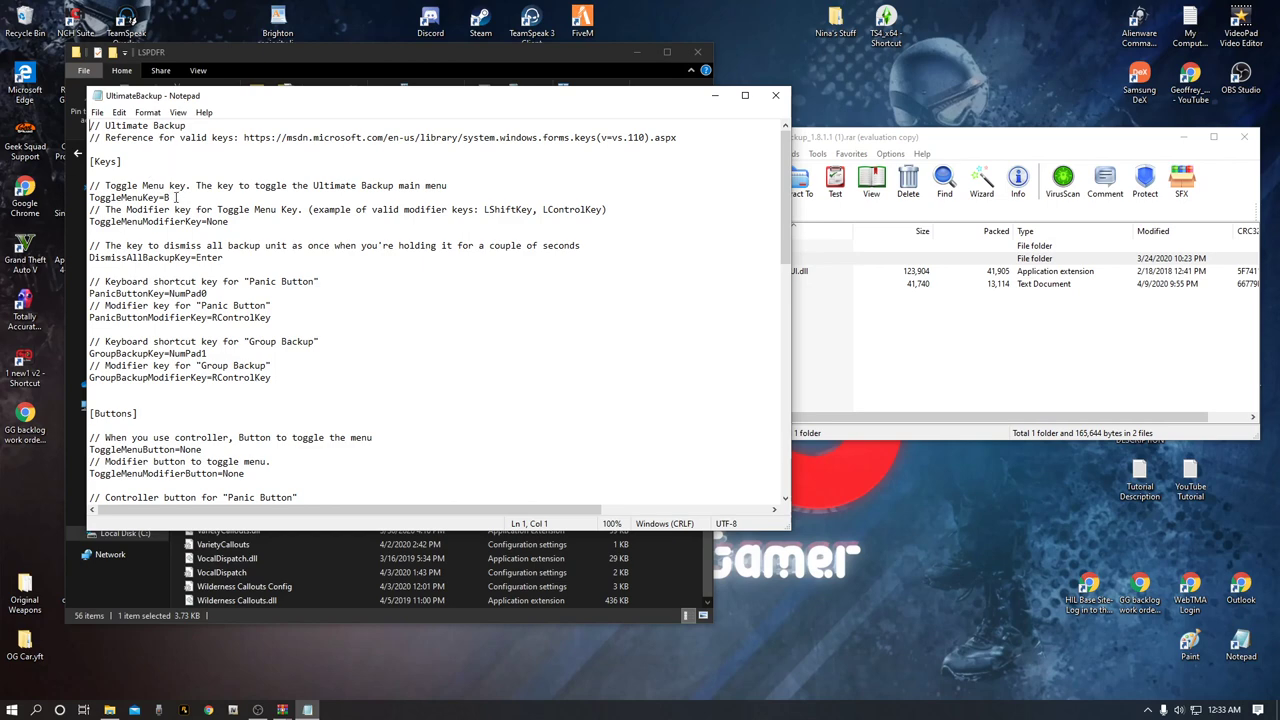
- Set ToggleMenuKey to U in the UltimateBackup settings file
{"action": "left_click", "coordinate": [176, 197]}
{"action": "key", "text": "BackSpace"}
{"action": "type", "text": "U"}
- Review the key, controller button and parameter settings throughout the UltimateBackup settings file
{"action": "scroll", "coordinate": [286, 263], "scroll_direction": "down", "scroll_amount": 4}
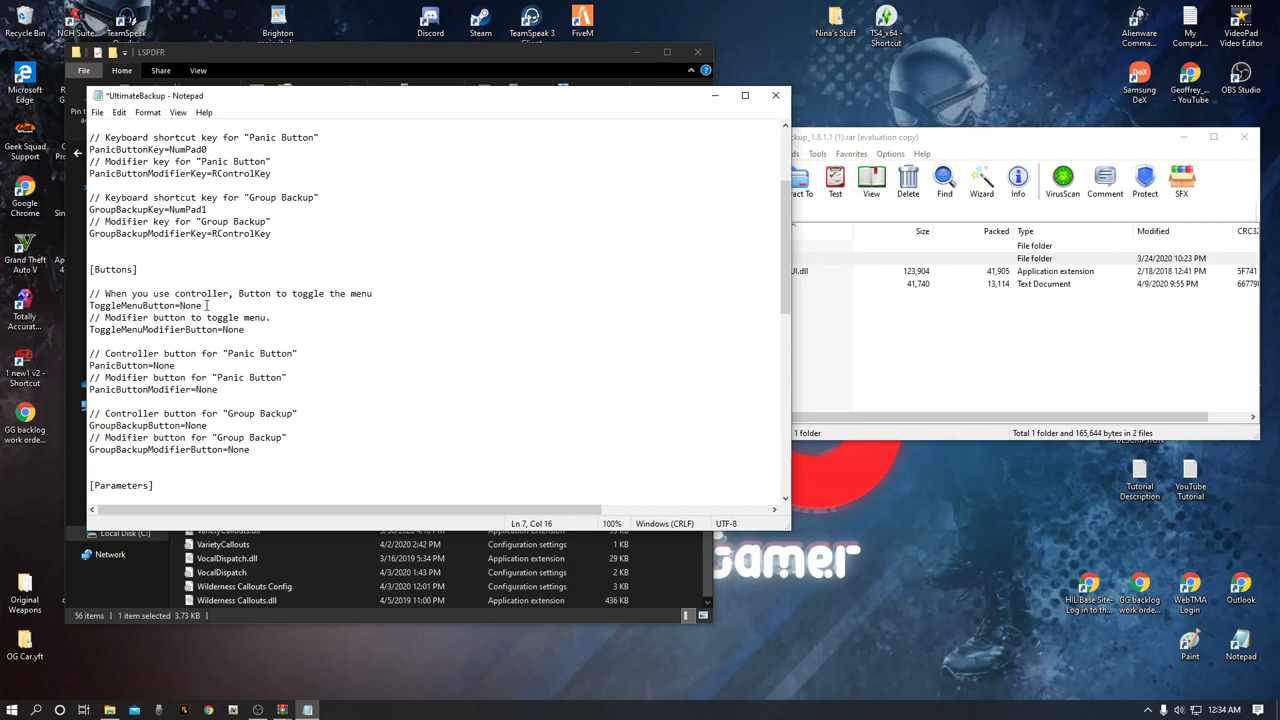
{"action": "scroll", "coordinate": [207, 305], "scroll_direction": "down", "scroll_amount": 6}
{"action": "scroll", "coordinate": [207, 307], "scroll_direction": "up", "scroll_amount": 5}
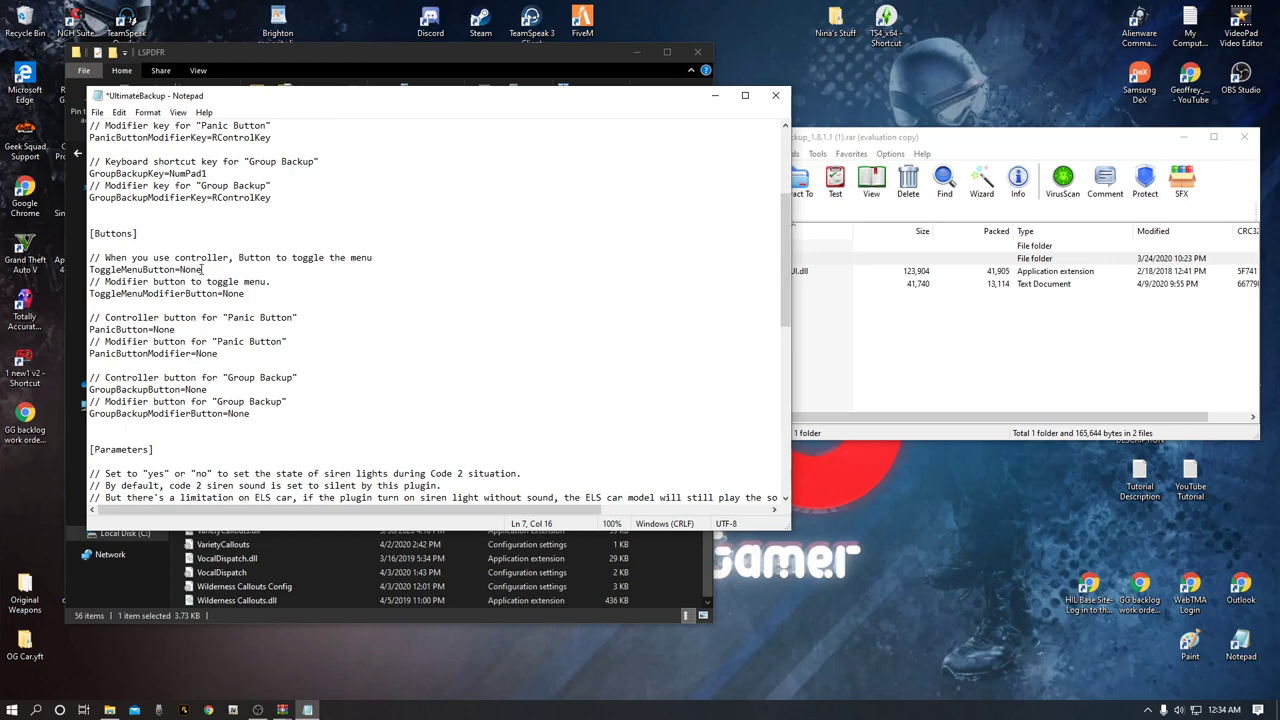
{"action": "scroll", "coordinate": [203, 269], "scroll_direction": "up", "scroll_amount": 4}
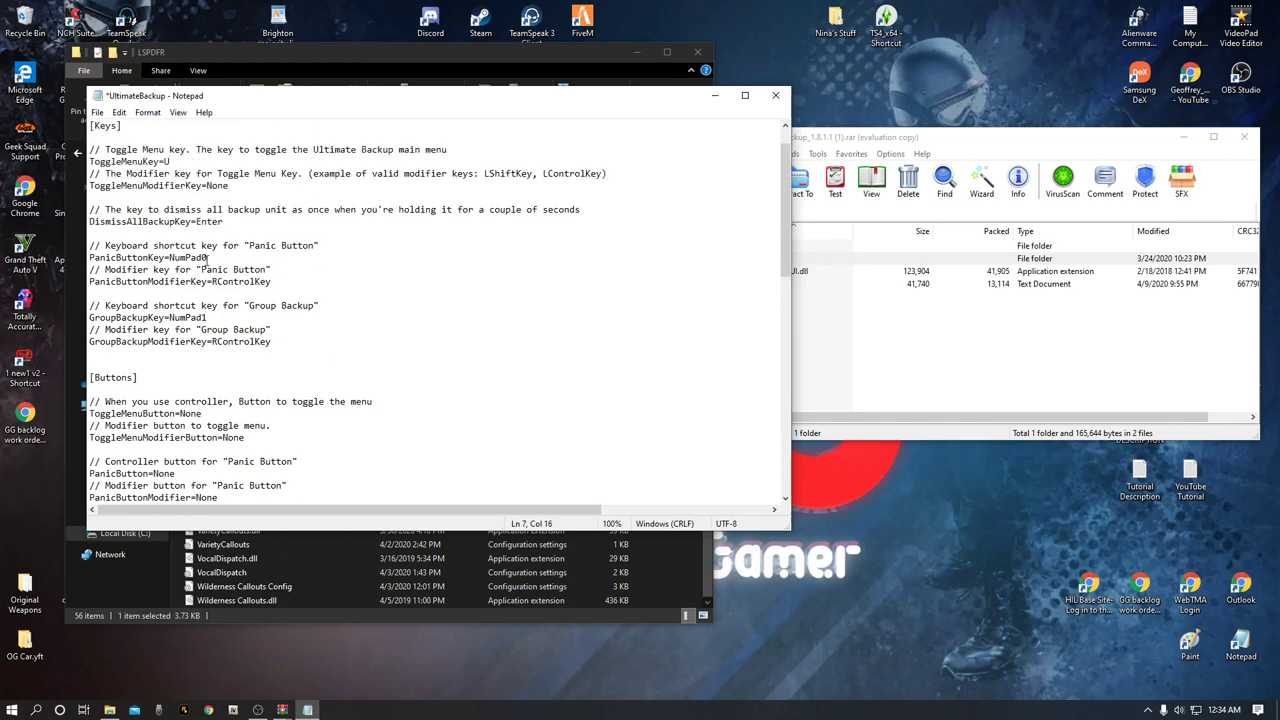
{"action": "scroll", "coordinate": [207, 258], "scroll_direction": "down", "scroll_amount": 1}
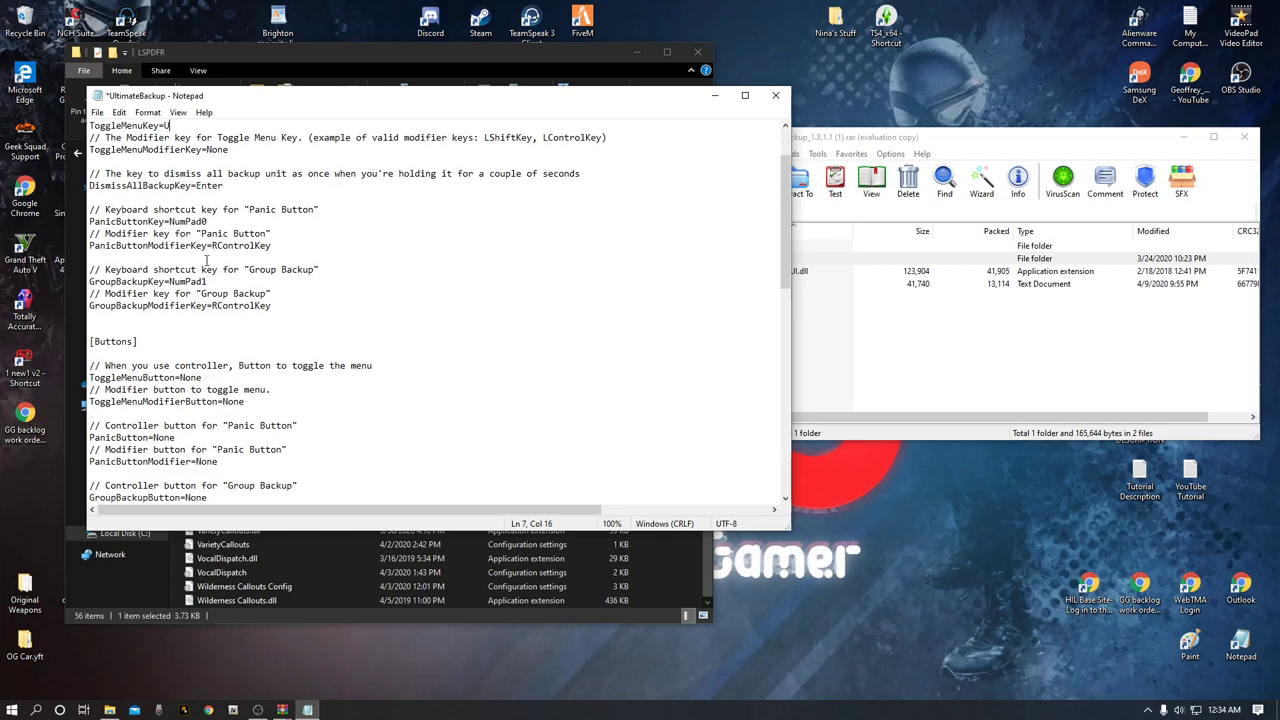
{"action": "scroll", "coordinate": [207, 261], "scroll_direction": "down", "scroll_amount": 3}
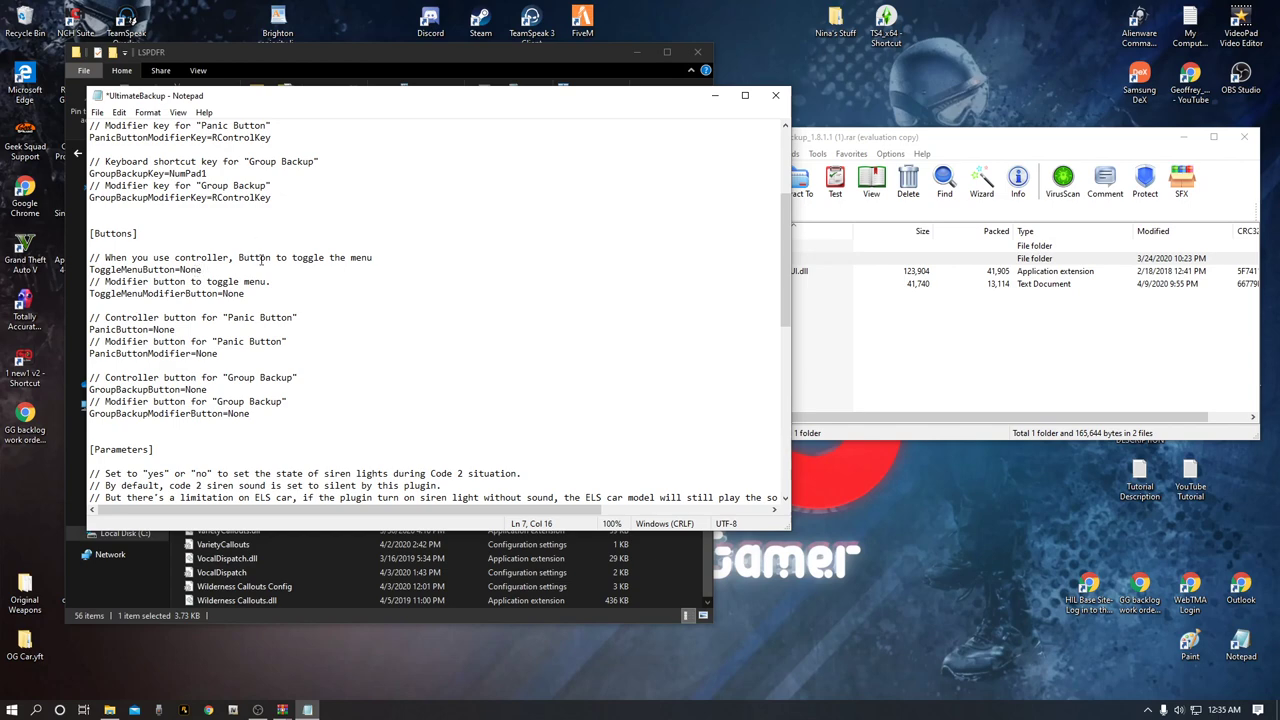
{"action": "scroll", "coordinate": [300, 306], "scroll_direction": "down", "scroll_amount": 9}
{"action": "scroll", "coordinate": [305, 312], "scroll_direction": "down", "scroll_amount": 4}
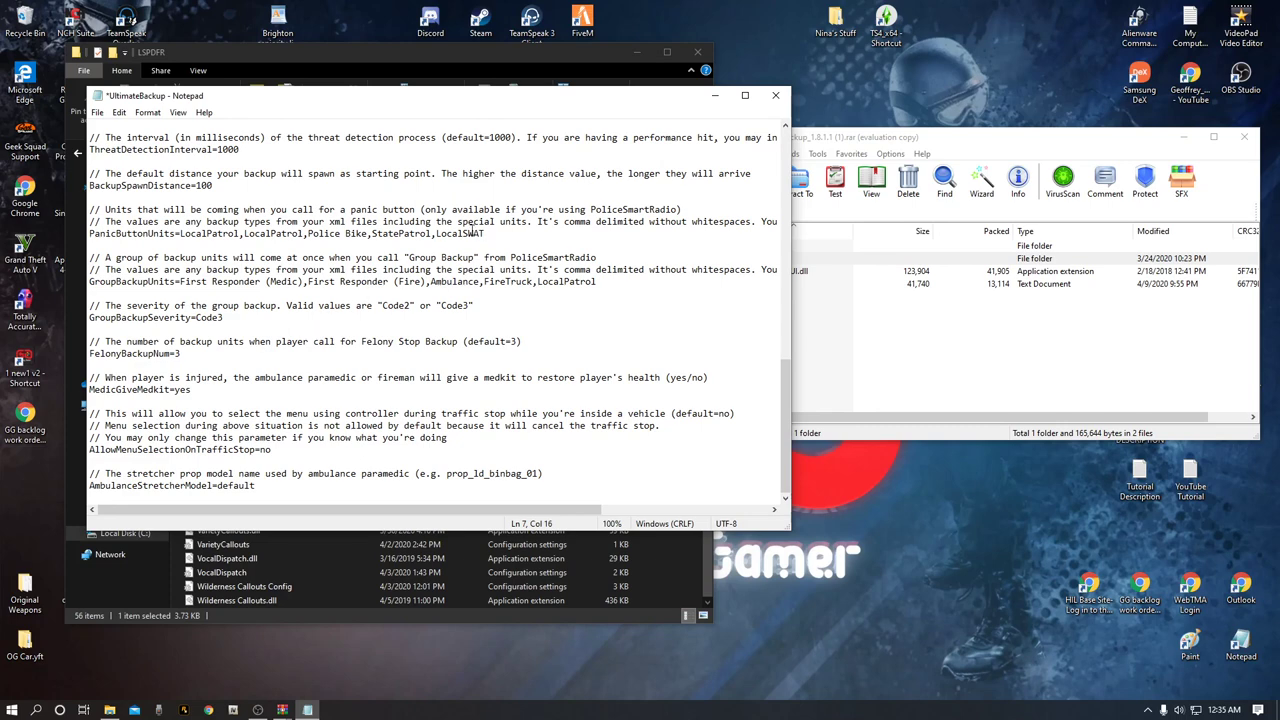
{"action": "scroll", "coordinate": [302, 229], "scroll_direction": "up", "scroll_amount": 9}
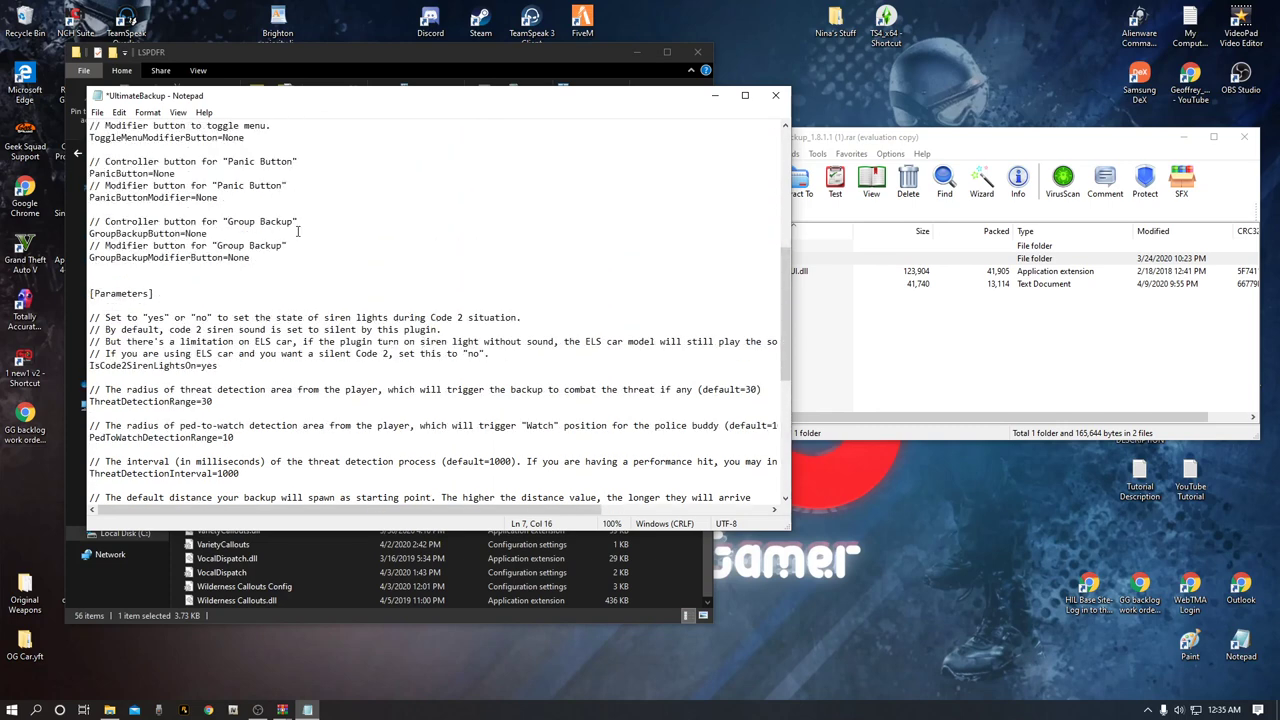
{"action": "scroll", "coordinate": [302, 229], "scroll_direction": "up", "scroll_amount": 4}
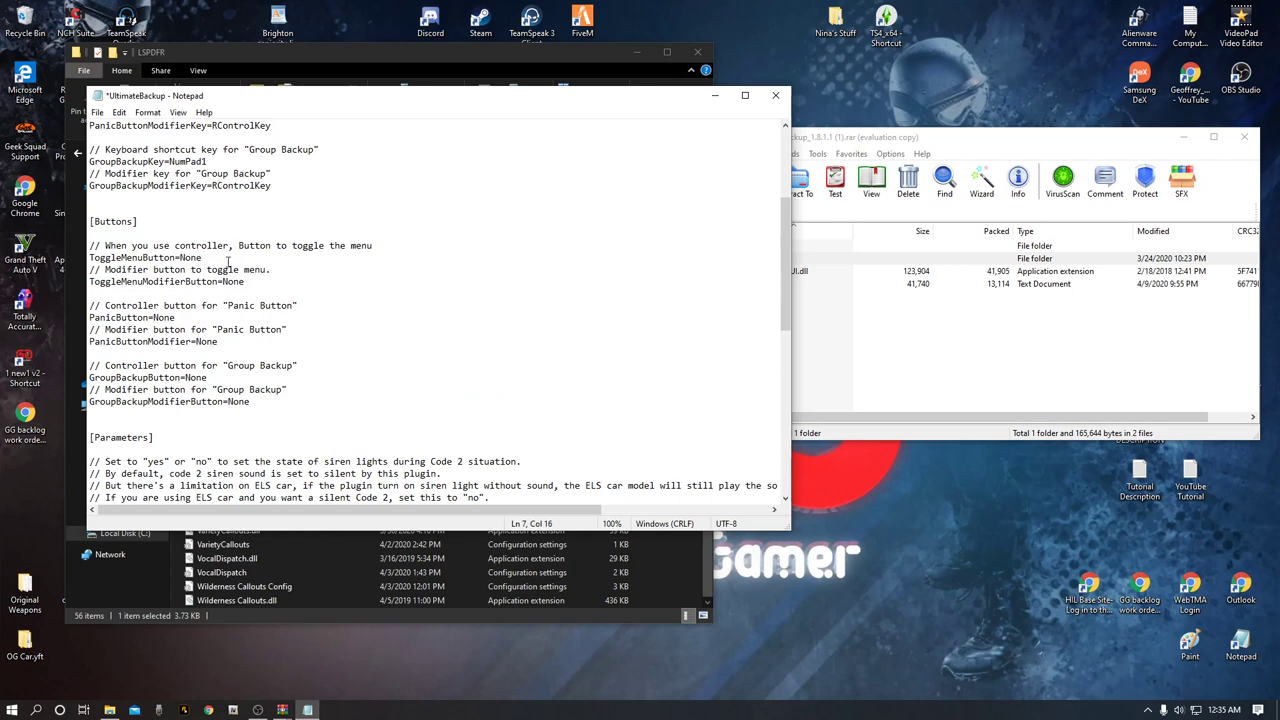
- Save the UltimateBackup settings file, then close it and the UltimateBackup archive
{"action": "left_click", "coordinate": [97, 112]}
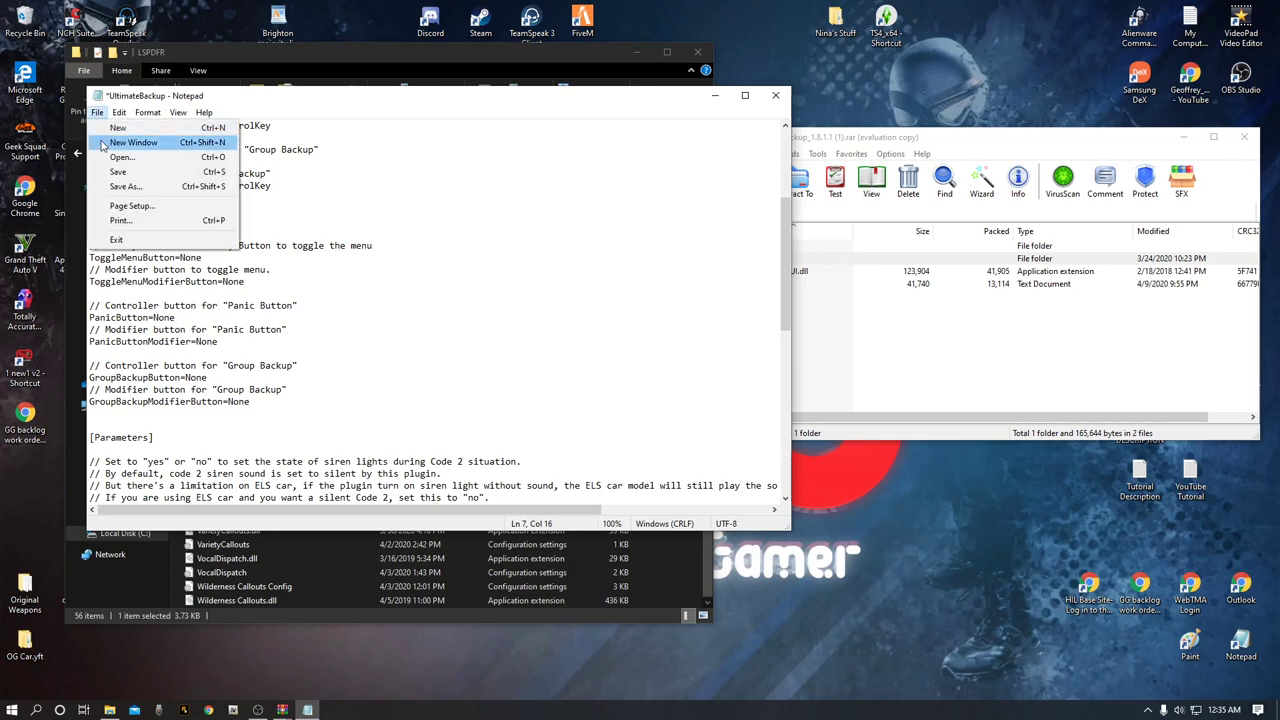
{"action": "left_click", "coordinate": [115, 170]}
{"action": "scroll", "coordinate": [150, 221], "scroll_direction": "up", "scroll_amount": 5}
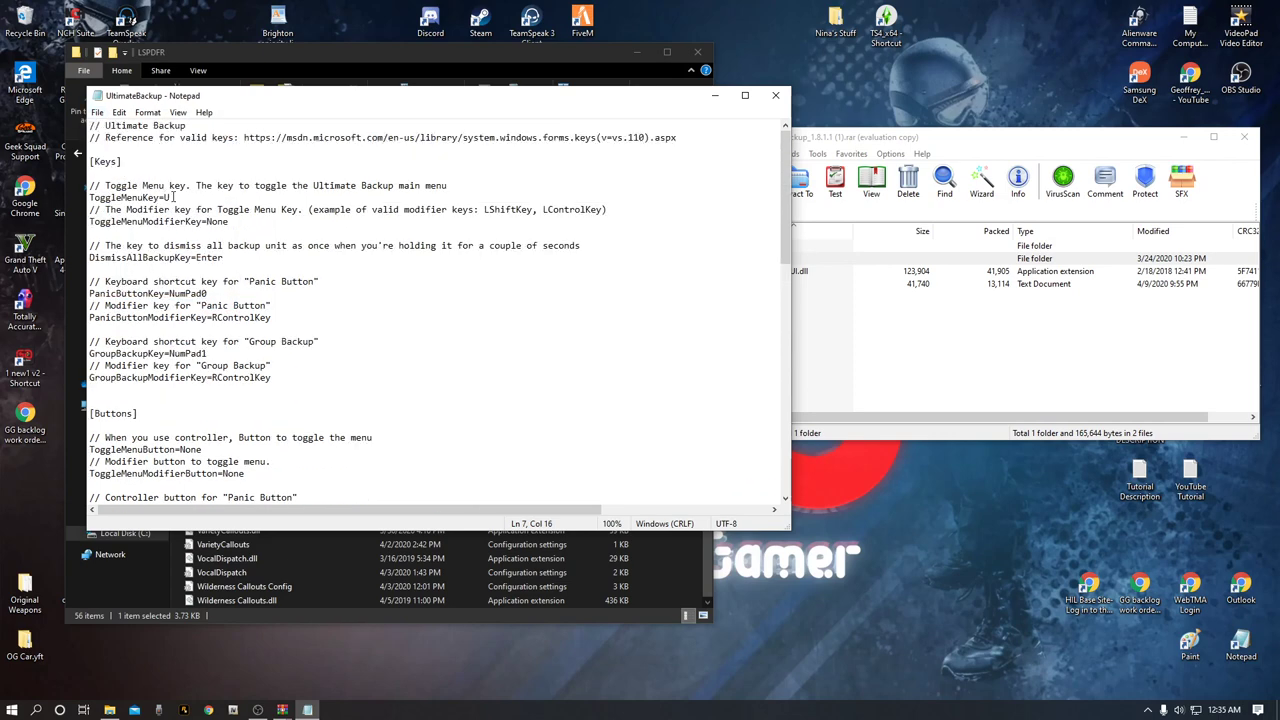
{"action": "left_click", "coordinate": [777, 98]}
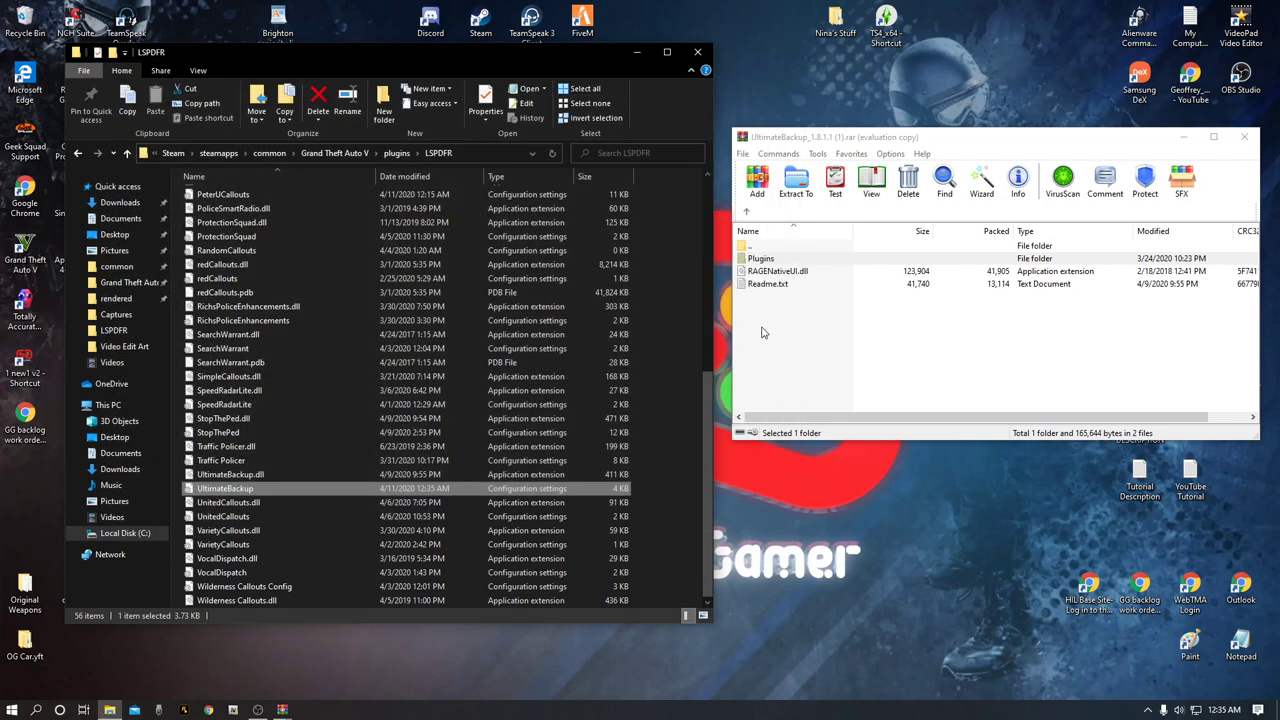
{"action": "left_click_drag", "start_coordinate": [1070, 145], "coordinate": [1016, 155]}
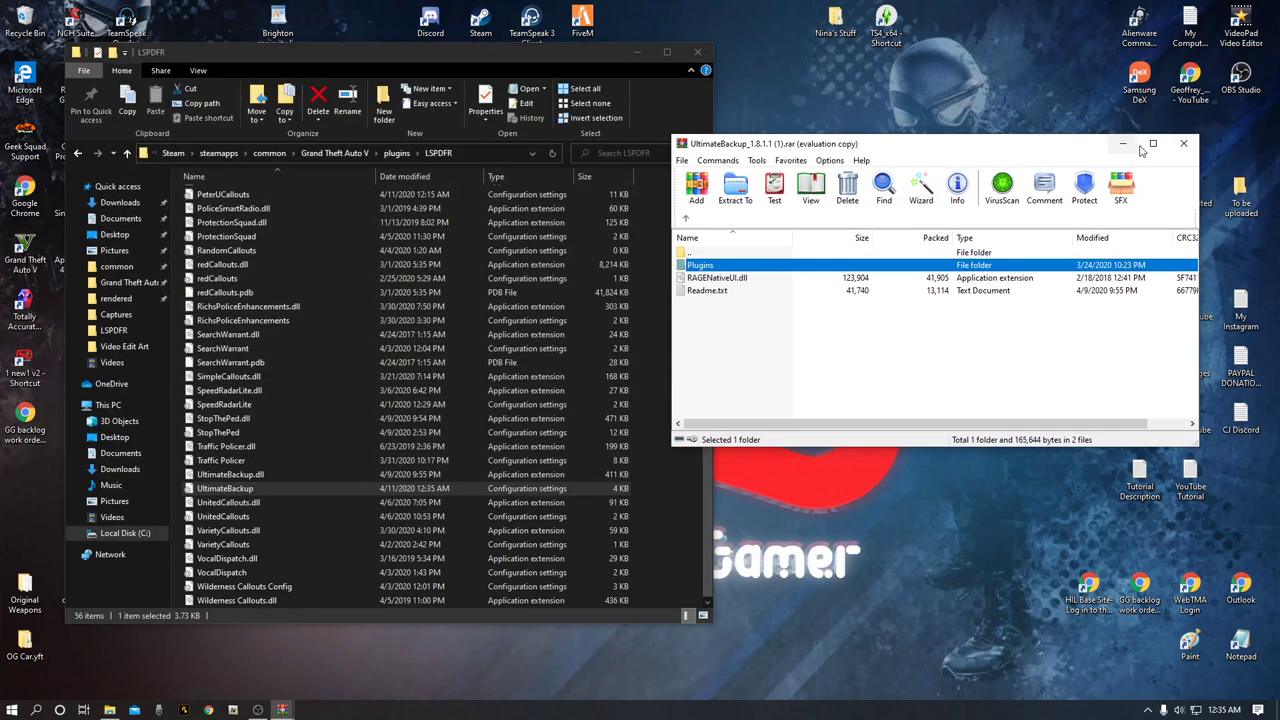
{"action": "left_click", "coordinate": [1183, 150]}
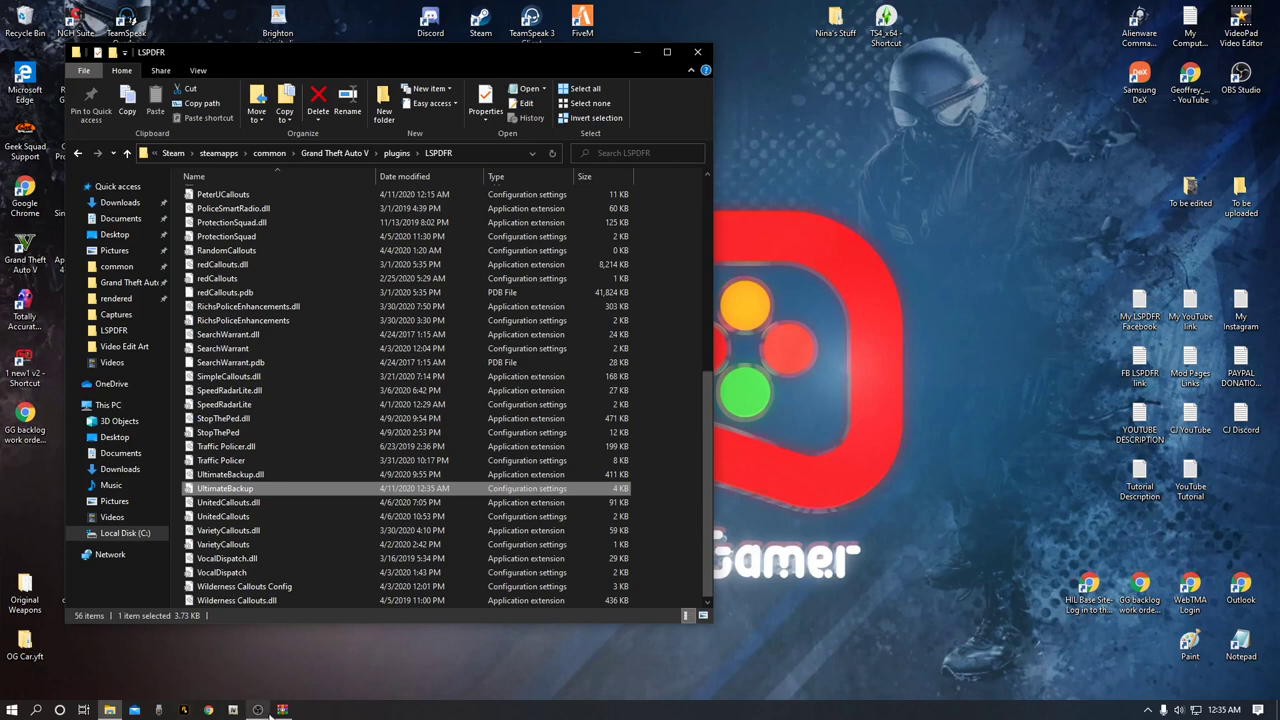
- Switch to the UnitedCallouts V.1.5.5.9 archive and open README.txt from its Documentary folder to read the installation instructions
{"action": "left_click", "coordinate": [285, 712]}
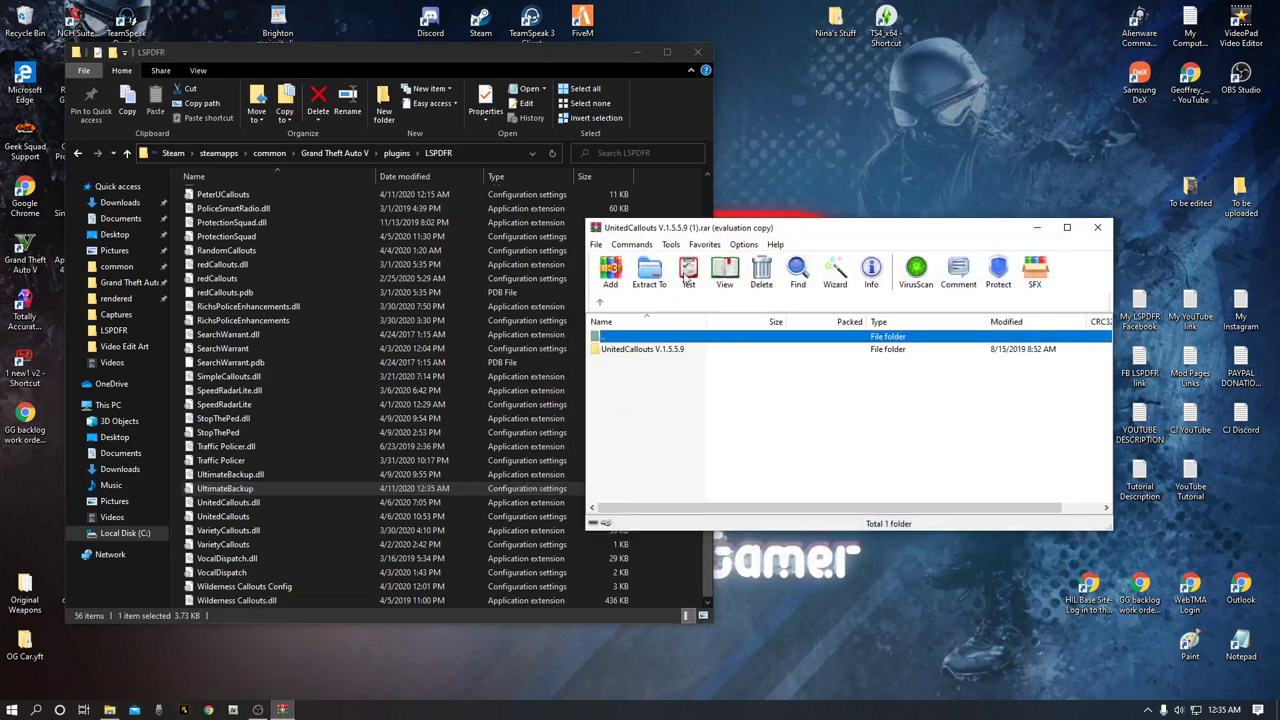
{"action": "left_click_drag", "start_coordinate": [792, 222], "coordinate": [929, 163]}
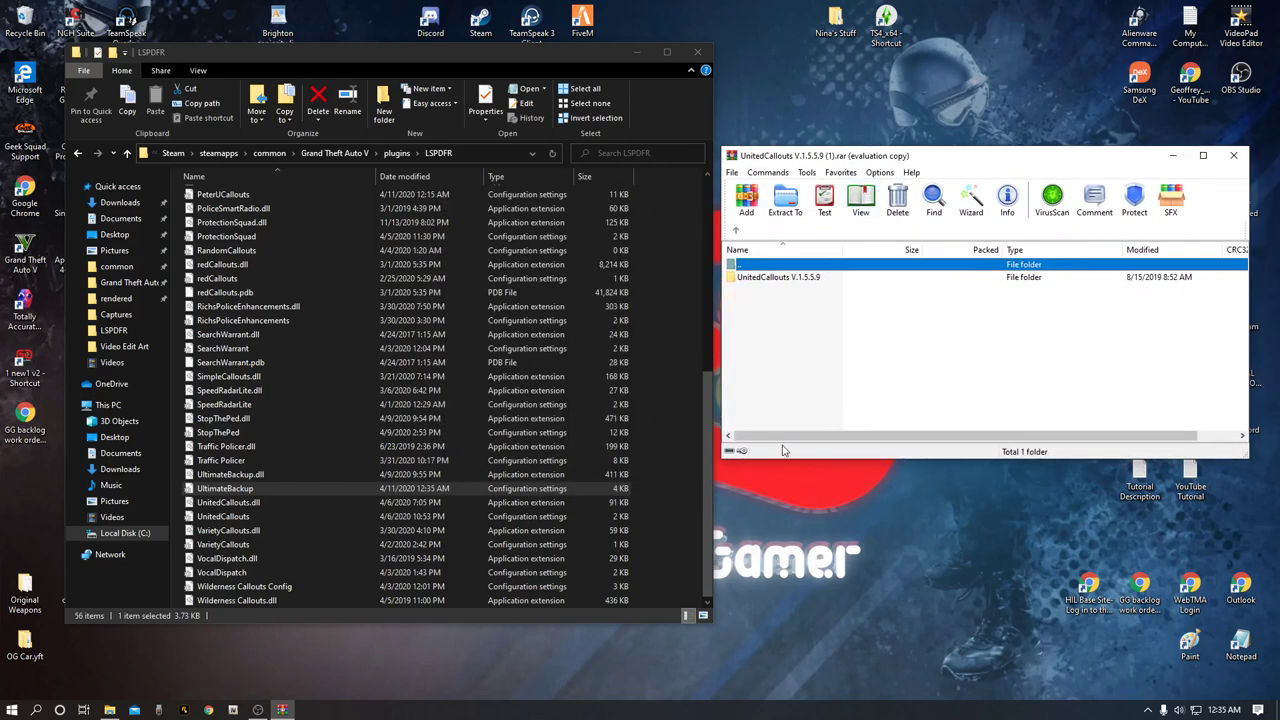
{"action": "left_click", "coordinate": [793, 278]}
{"action": "double_click", "coordinate": [793, 278]}
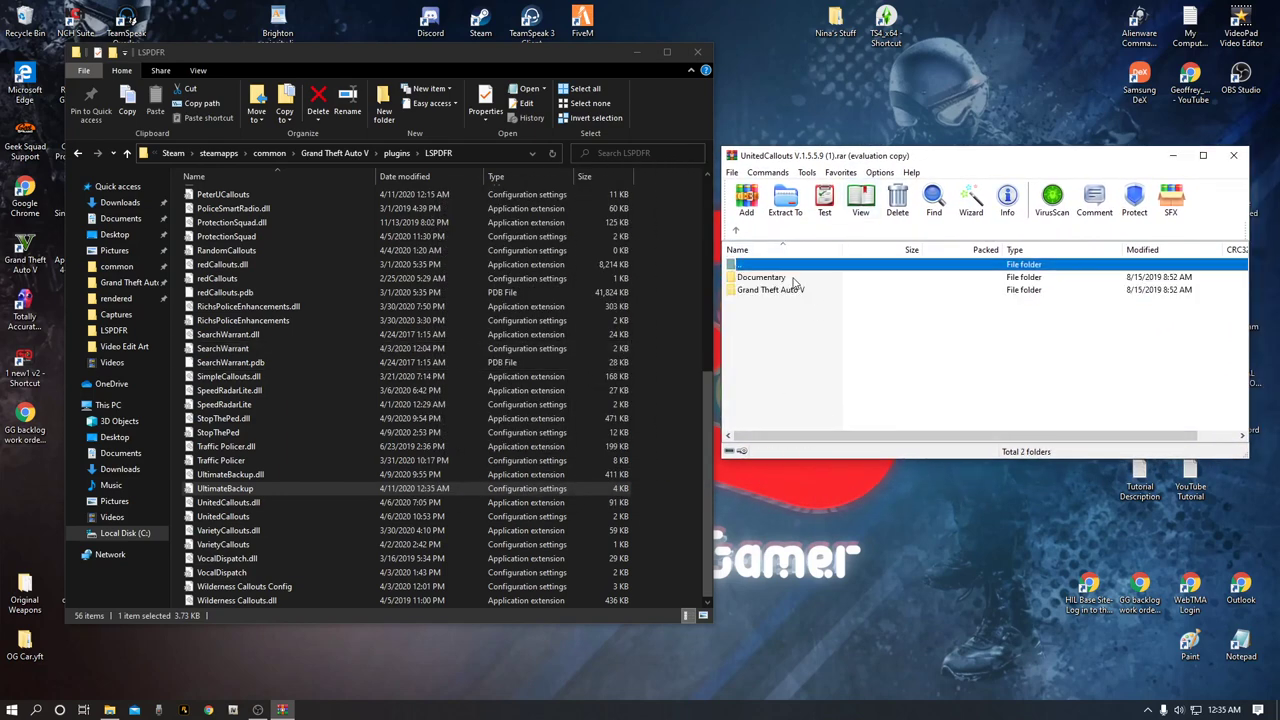
{"action": "double_click", "coordinate": [760, 279]}
{"action": "double_click", "coordinate": [759, 303]}
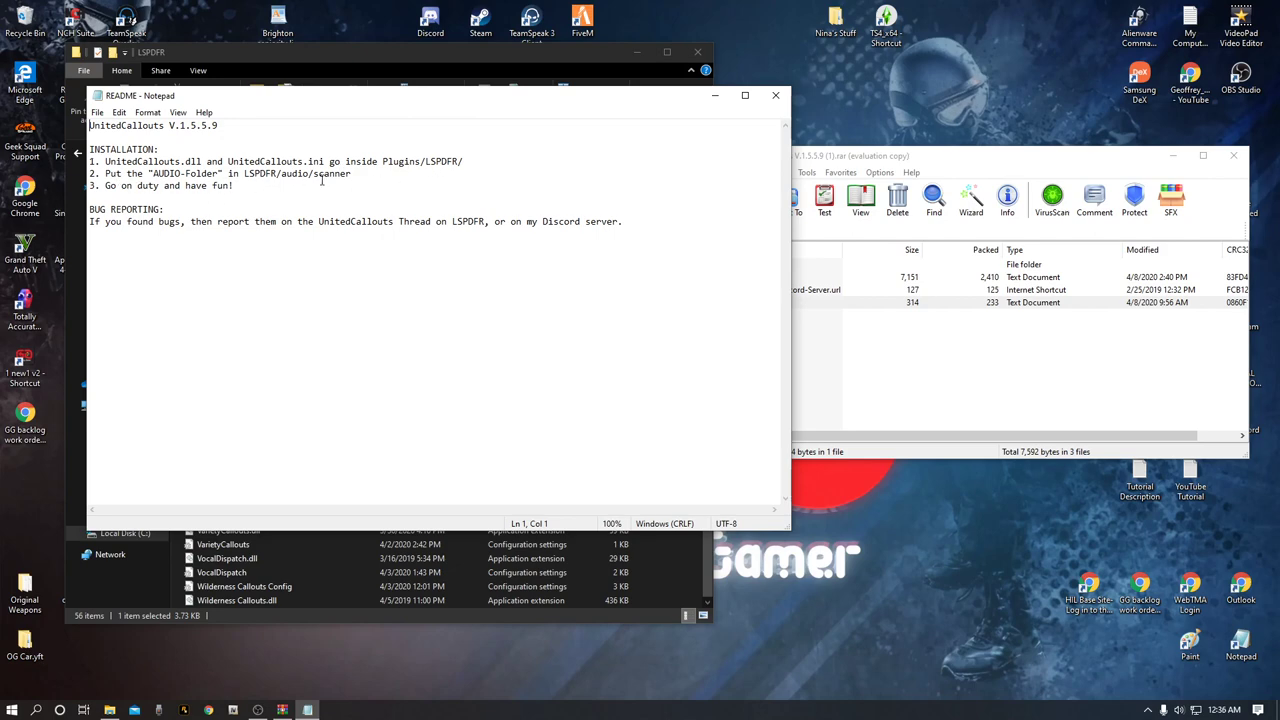
{"action": "left_click_drag", "start_coordinate": [470, 105], "coordinate": [733, 385]}
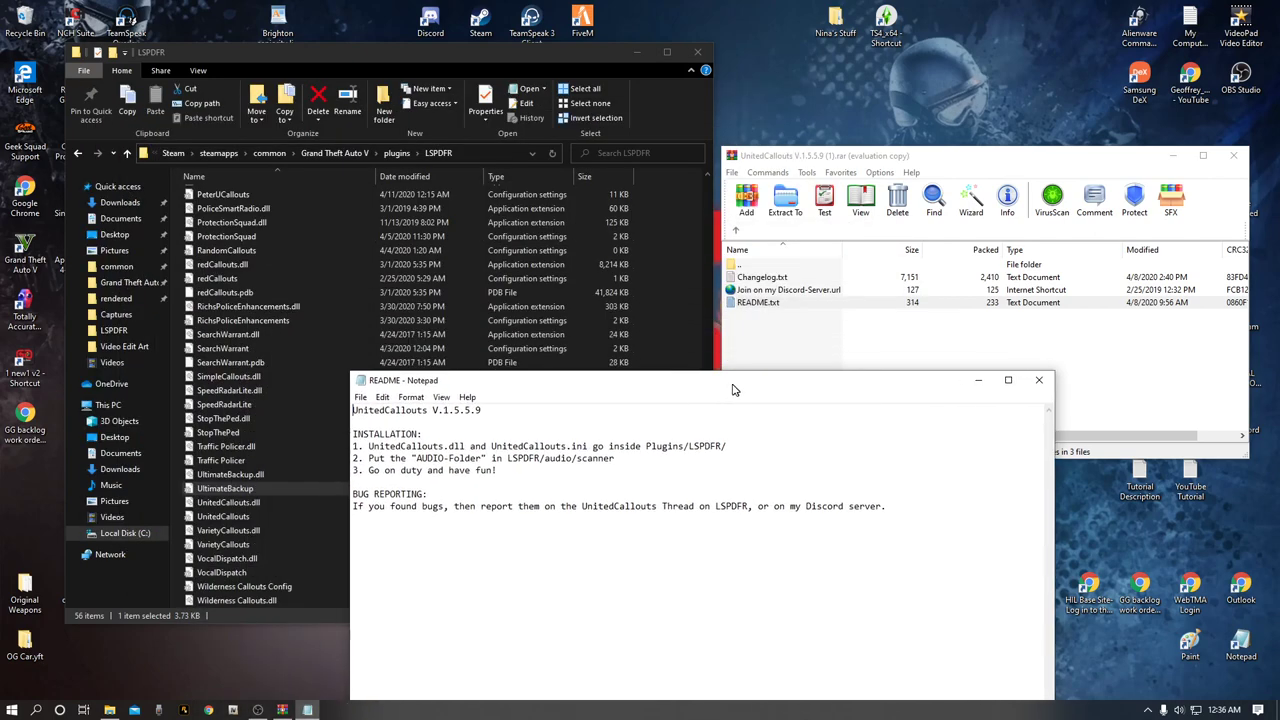
- Go to the UnitedCallouts archive's Grand Theft Auto V folder, close the README and check what the lspdfr folder contains
{"action": "left_click", "coordinate": [736, 231]}
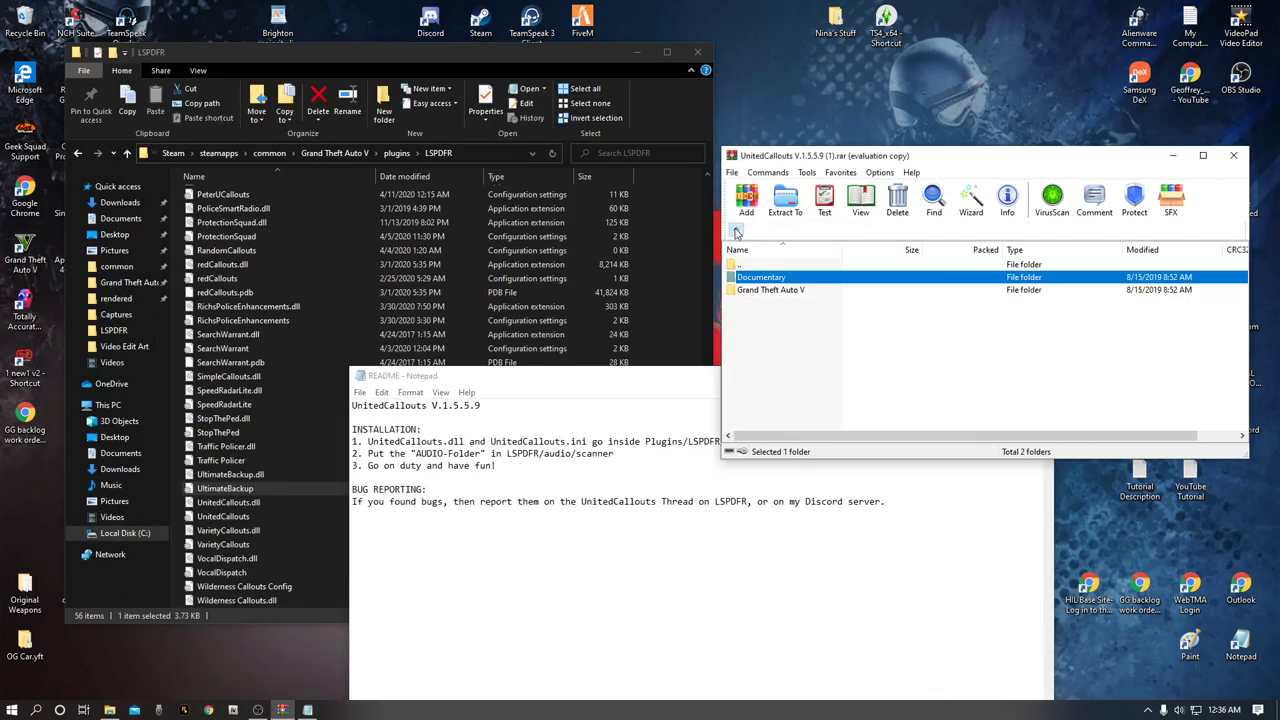
{"action": "double_click", "coordinate": [762, 291]}
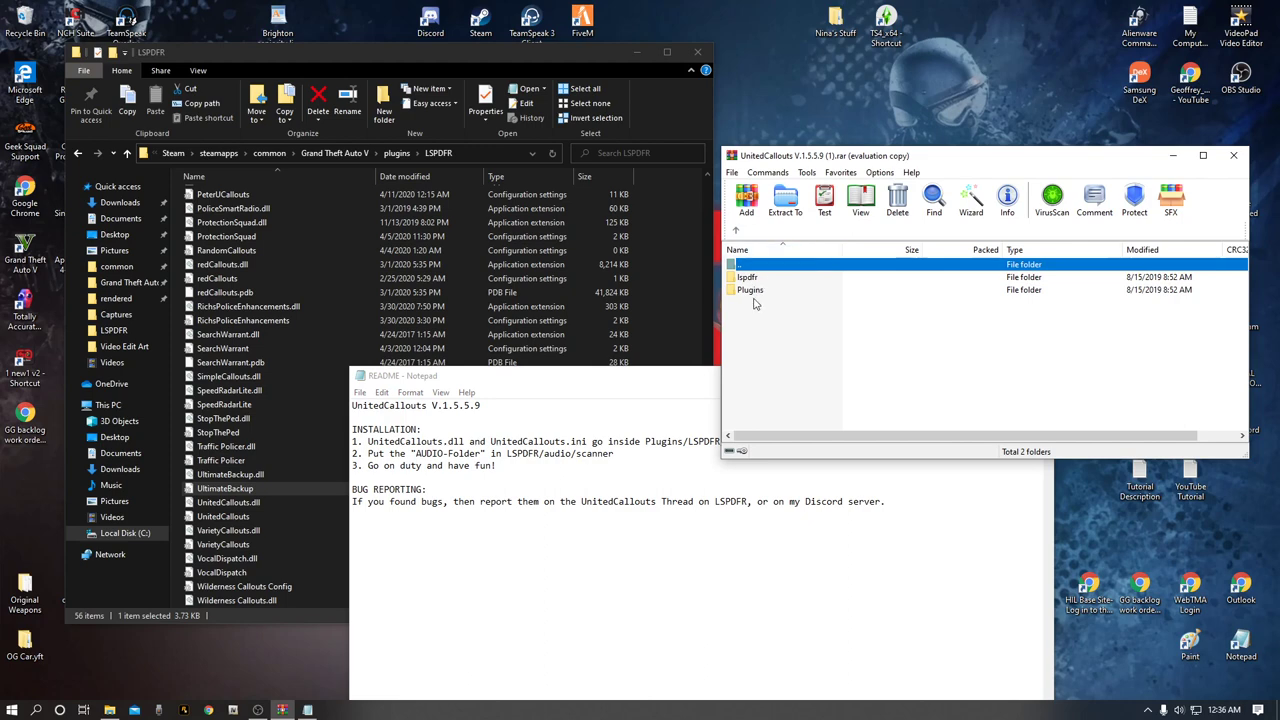
{"action": "left_click_drag", "start_coordinate": [661, 374], "coordinate": [398, 301]}
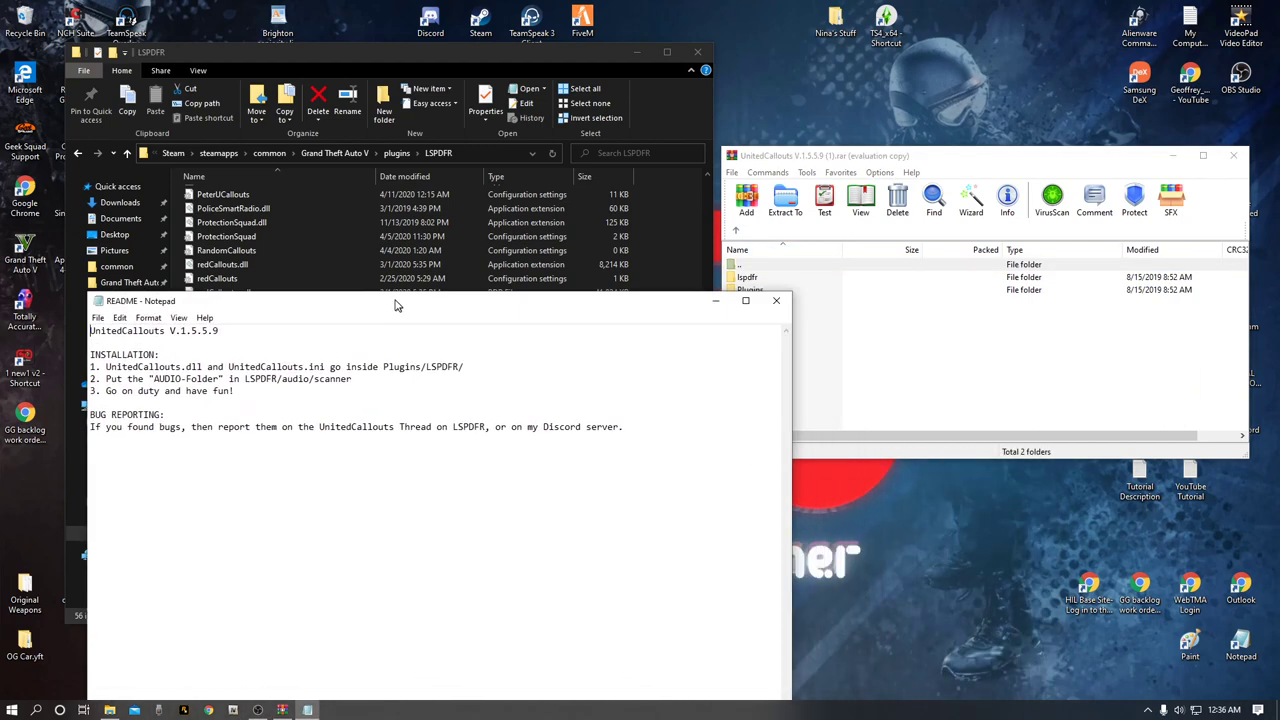
{"action": "left_click", "coordinate": [774, 300]}
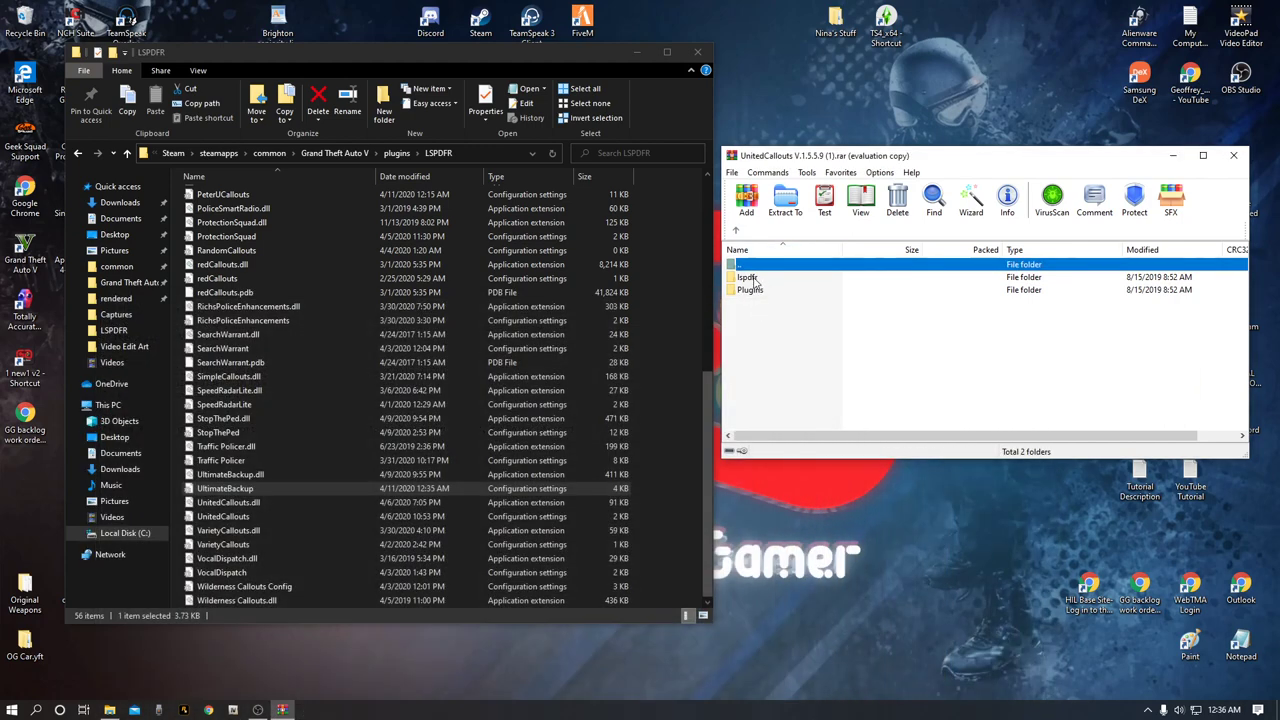
{"action": "double_click", "coordinate": [755, 278]}
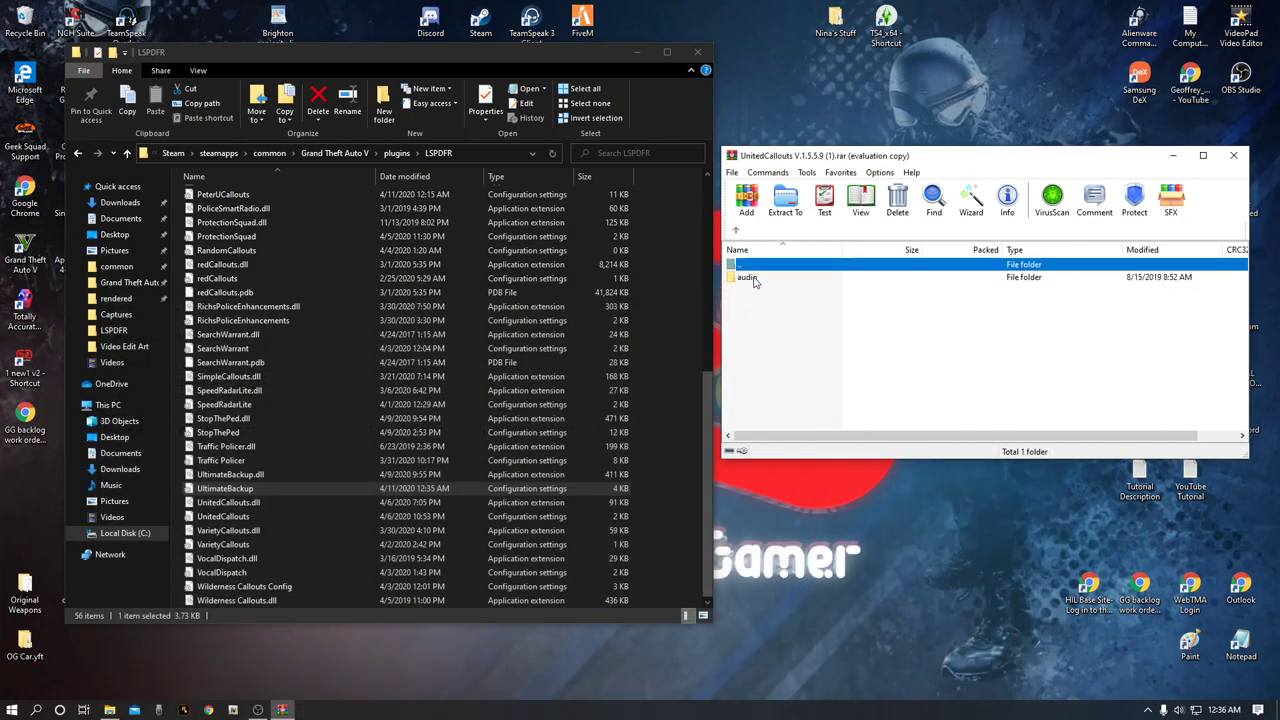
{"action": "left_click", "coordinate": [735, 231]}
{"action": "left_click", "coordinate": [755, 310]}
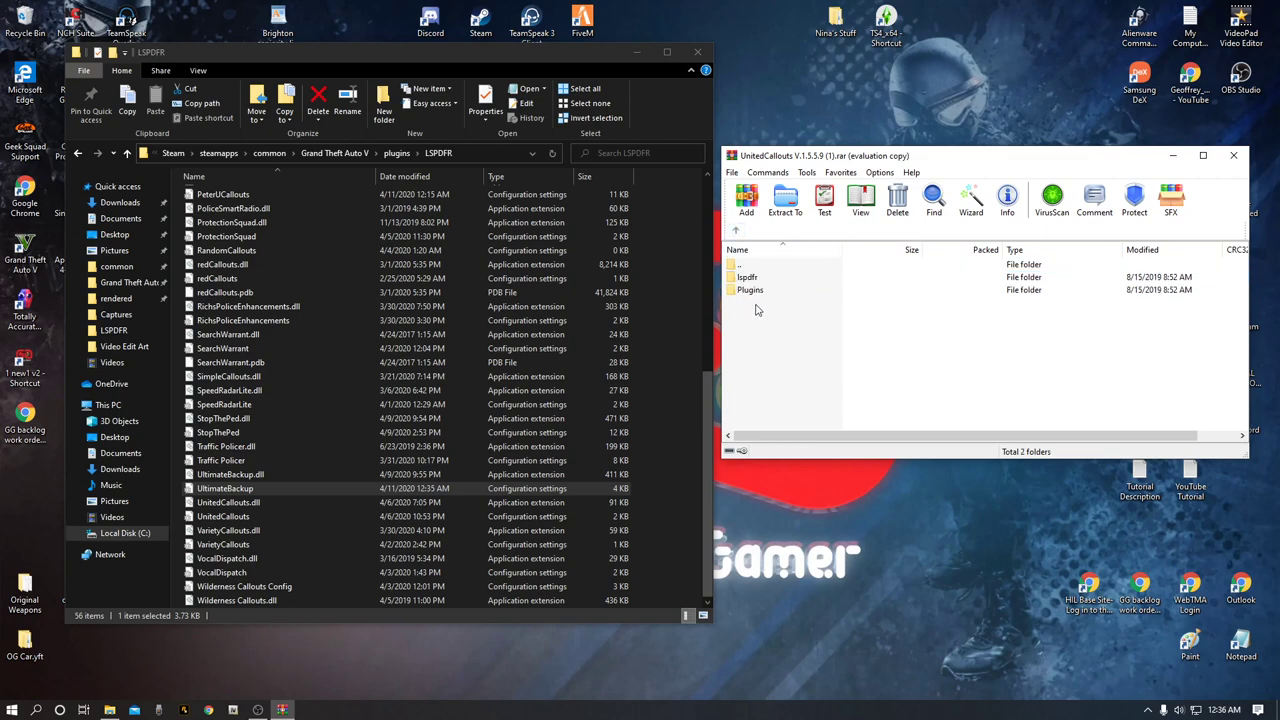
- Extract the UnitedCallouts archive's lspdfr and Plugins folders into the game's Grand Theft Auto V folder, replacing files with the same names
{"action": "left_click", "coordinate": [553, 153]}
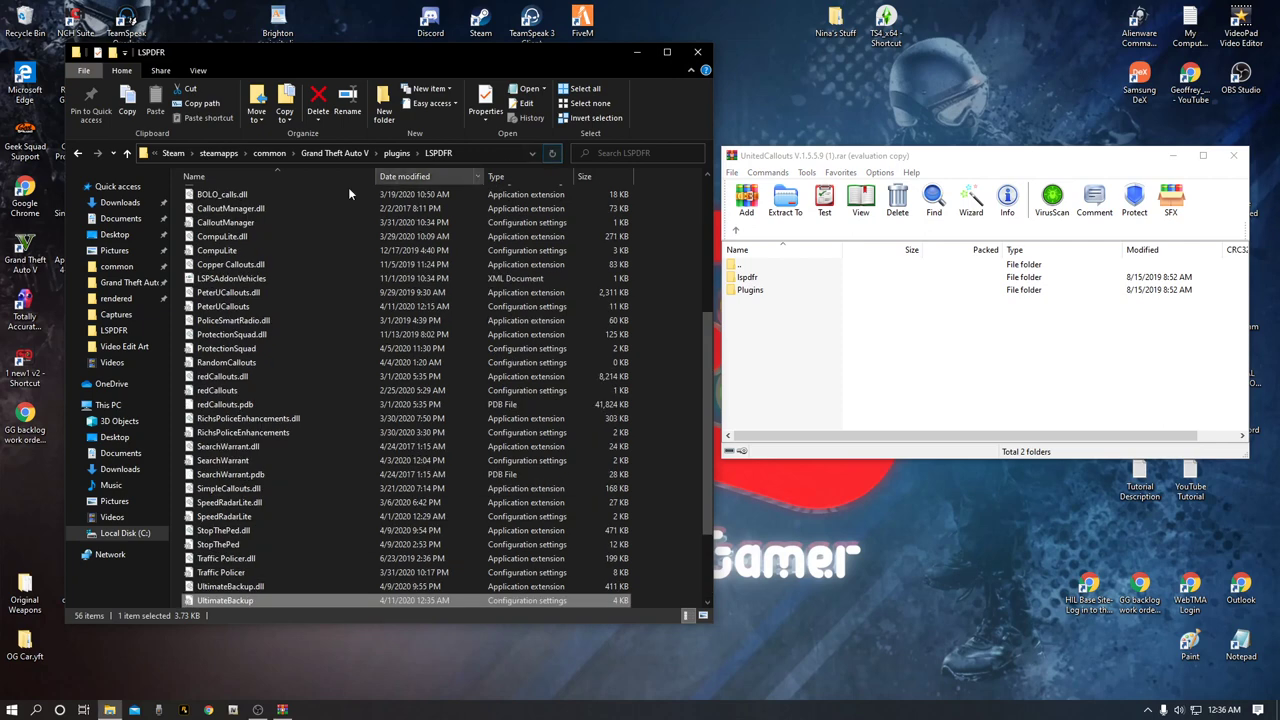
{"action": "left_click", "coordinate": [120, 283]}
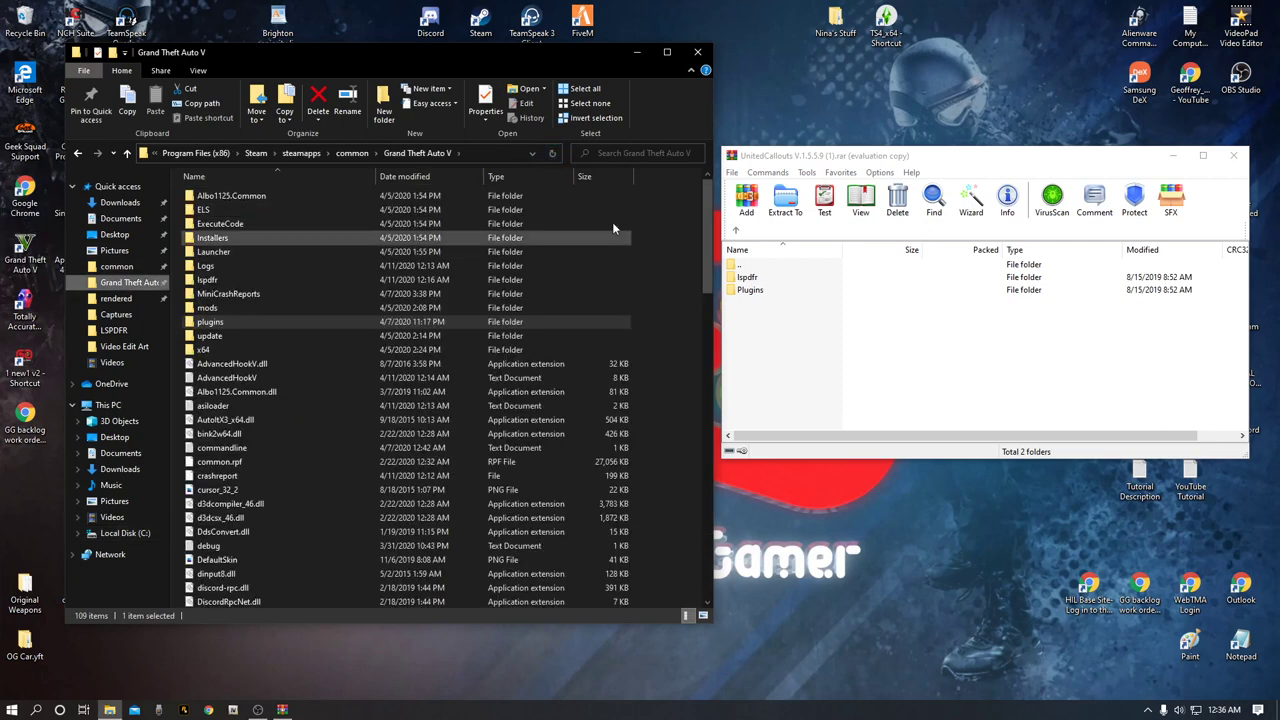
{"action": "left_click", "coordinate": [694, 319]}
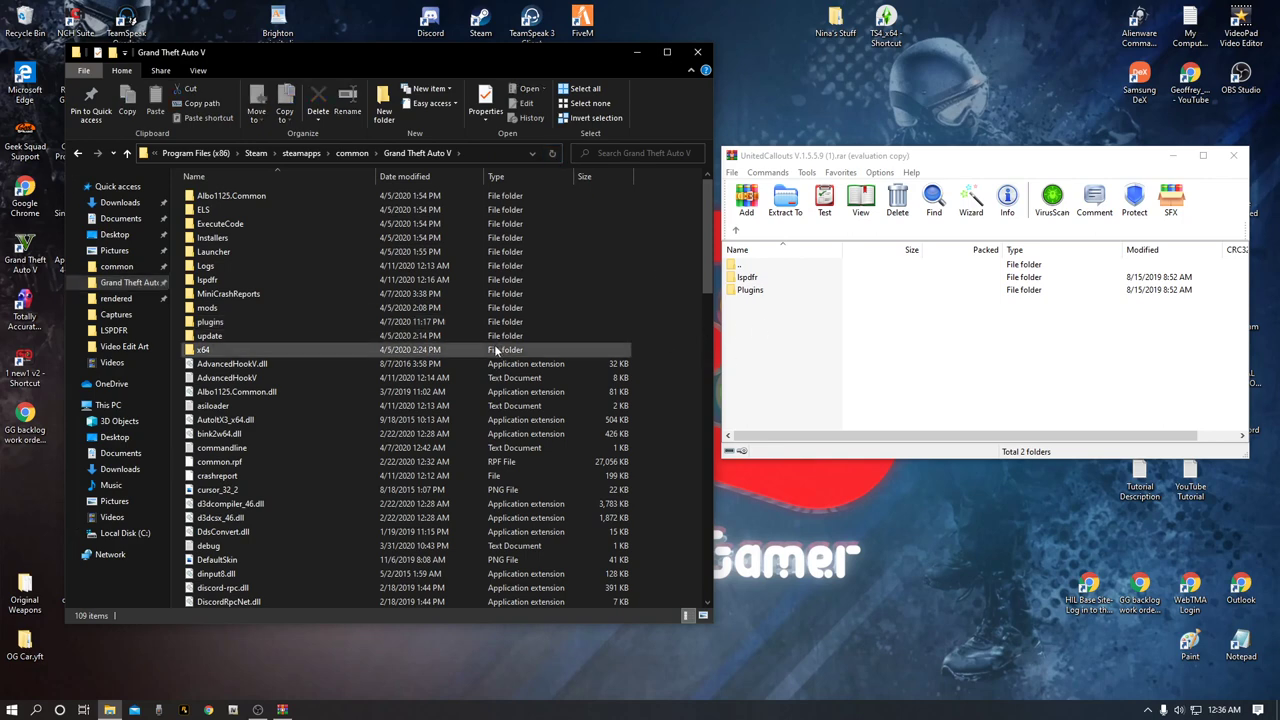
{"action": "scroll", "coordinate": [494, 348], "scroll_direction": "down", "scroll_amount": 5}
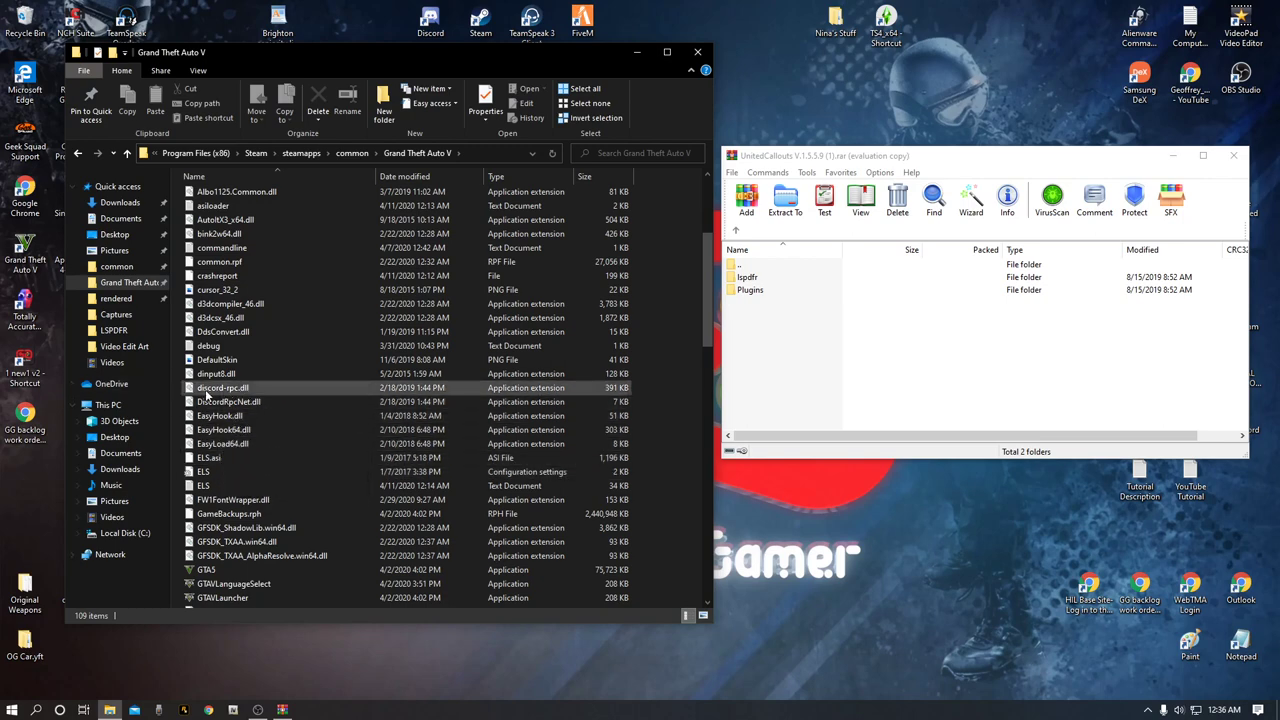
{"action": "left_click", "coordinate": [771, 320]}
{"action": "left_click_drag", "start_coordinate": [754, 291], "coordinate": [692, 336]}
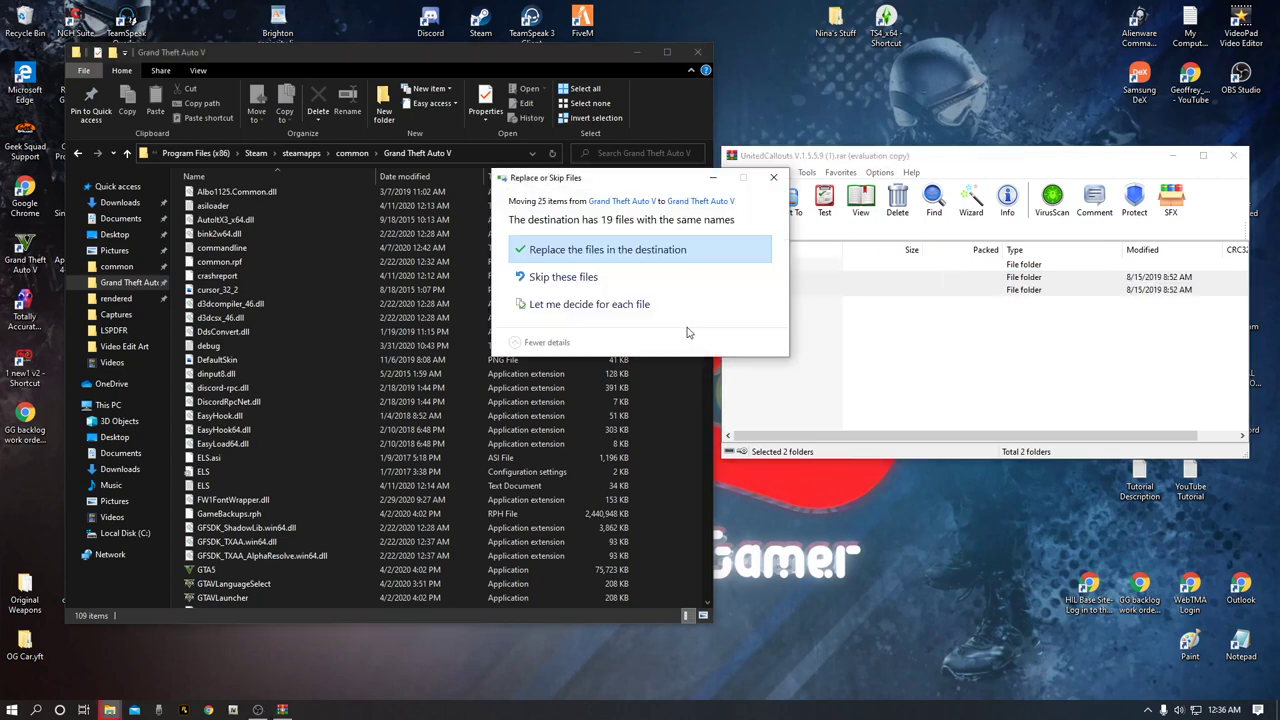
{"action": "left_click", "coordinate": [556, 259]}
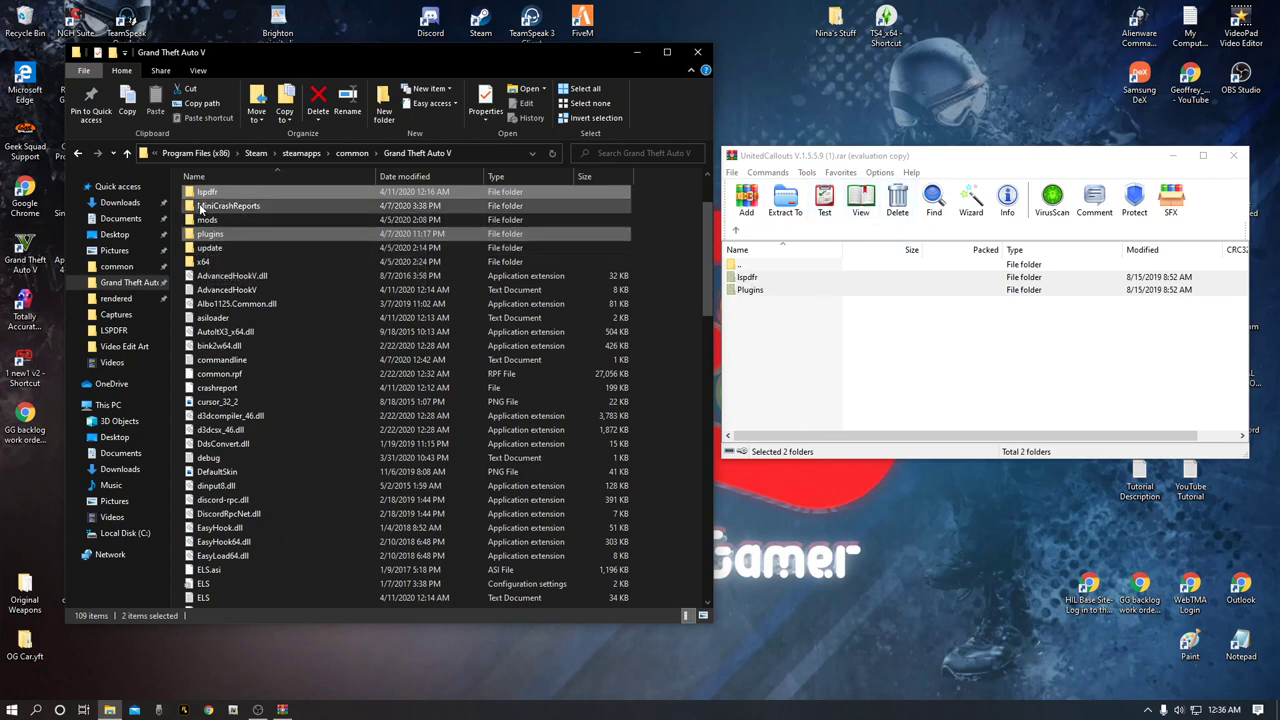
- Go to the game's plugins\LSPDFR folder and open the UnitedCallouts configuration settings file in Notepad
{"action": "double_click", "coordinate": [245, 235]}
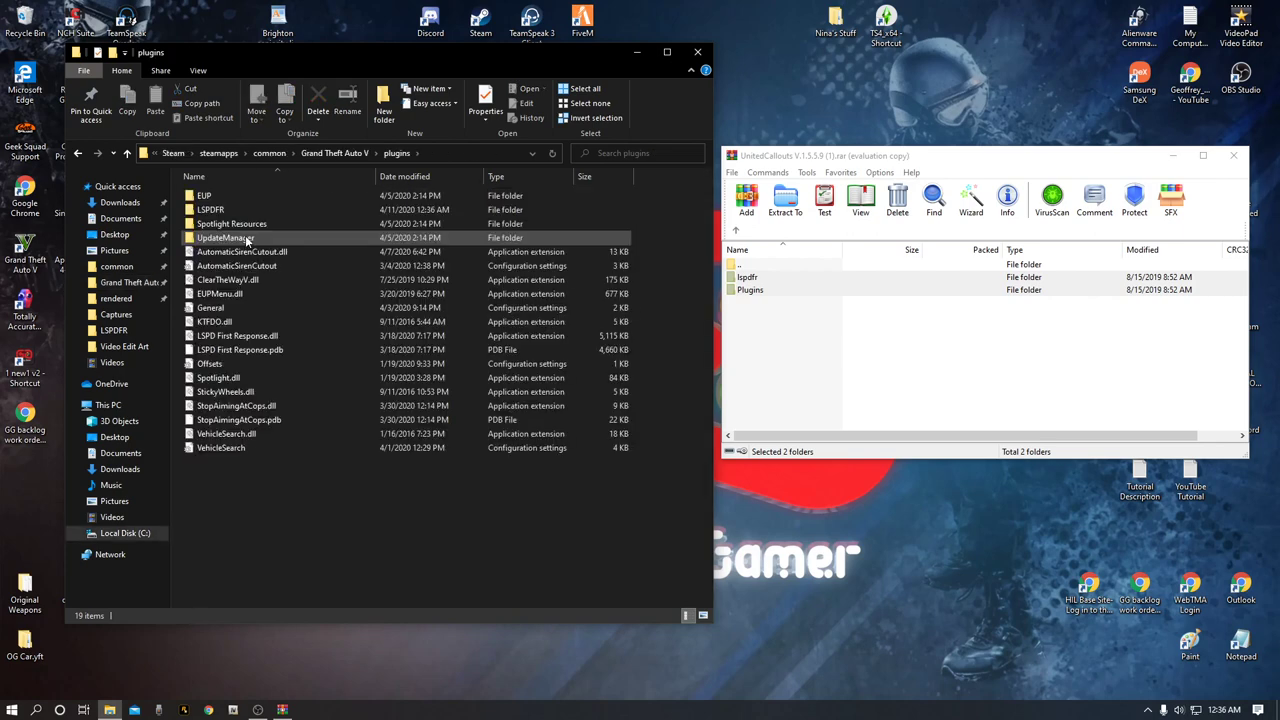
{"action": "double_click", "coordinate": [245, 210]}
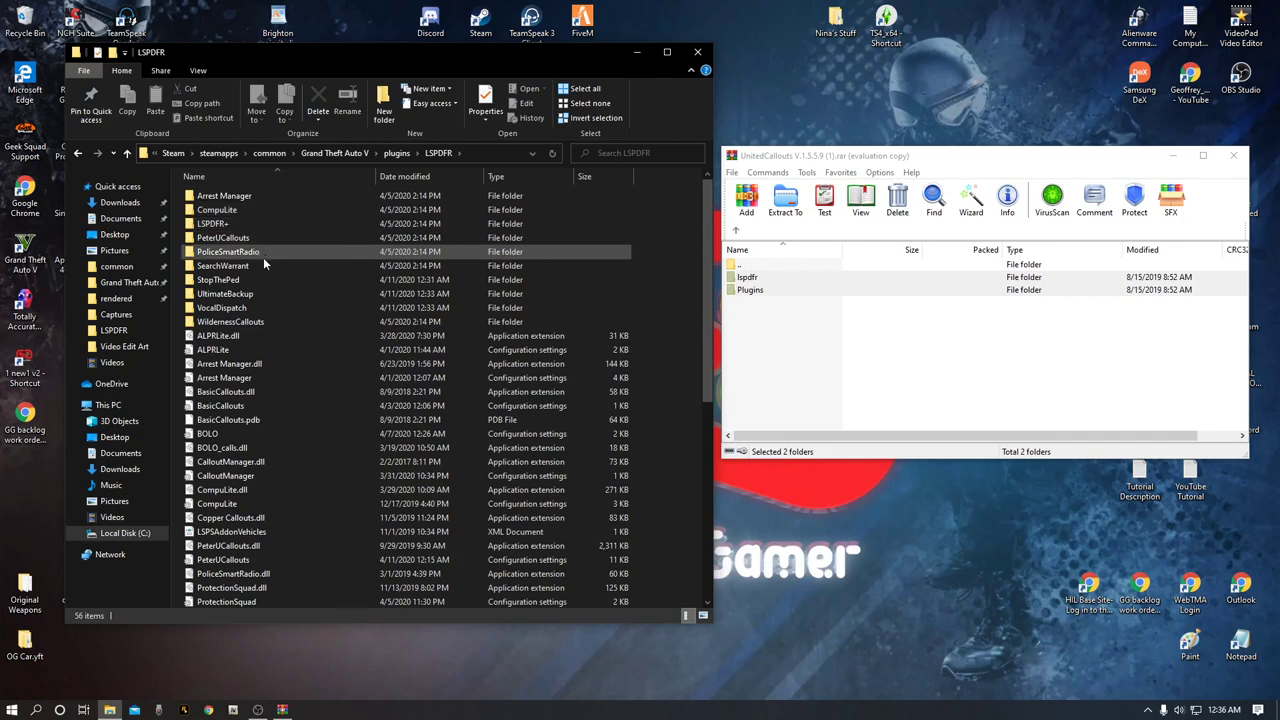
{"action": "scroll", "coordinate": [281, 408], "scroll_direction": "down", "scroll_amount": 9}
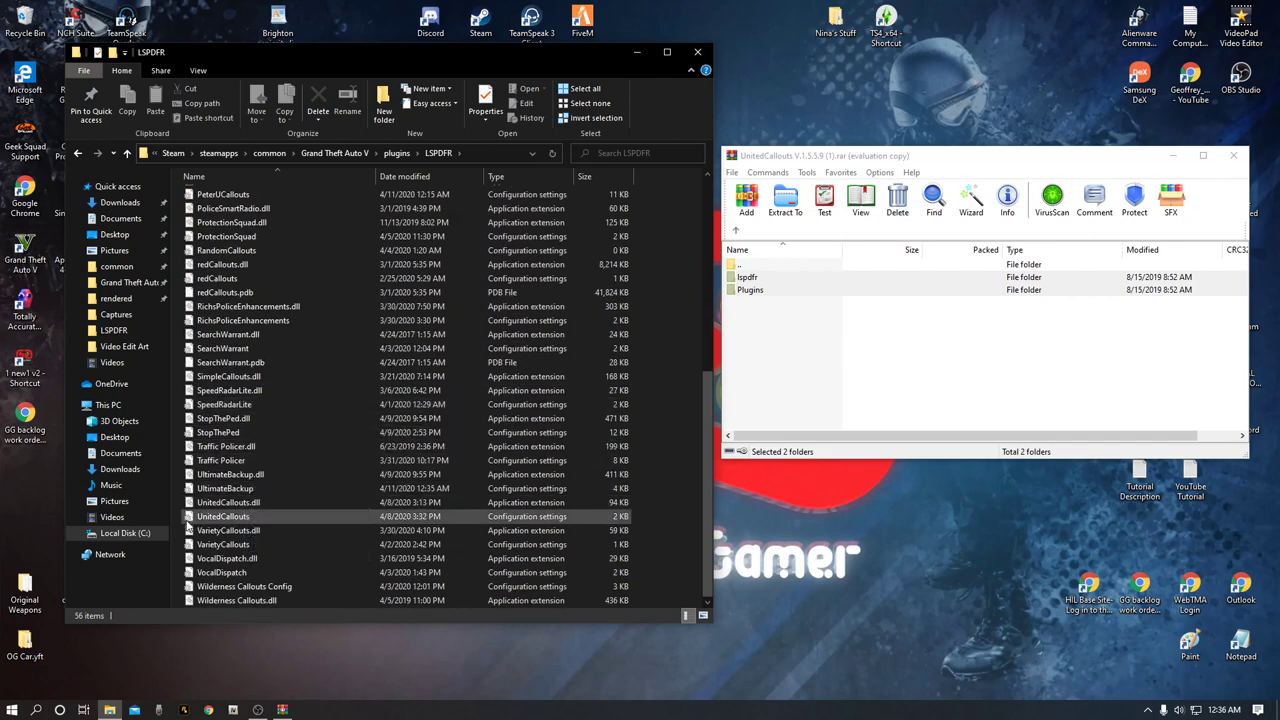
{"action": "double_click", "coordinate": [222, 516]}
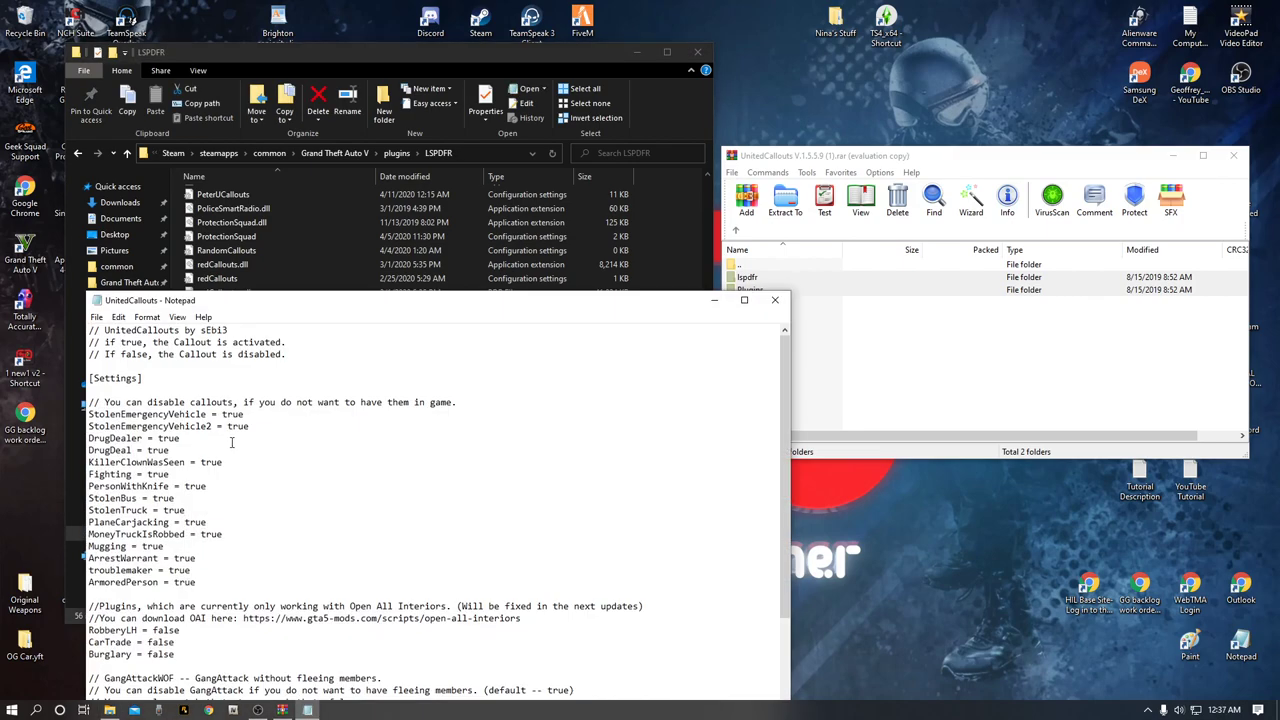
{"action": "left_click_drag", "start_coordinate": [326, 304], "coordinate": [305, 121]}
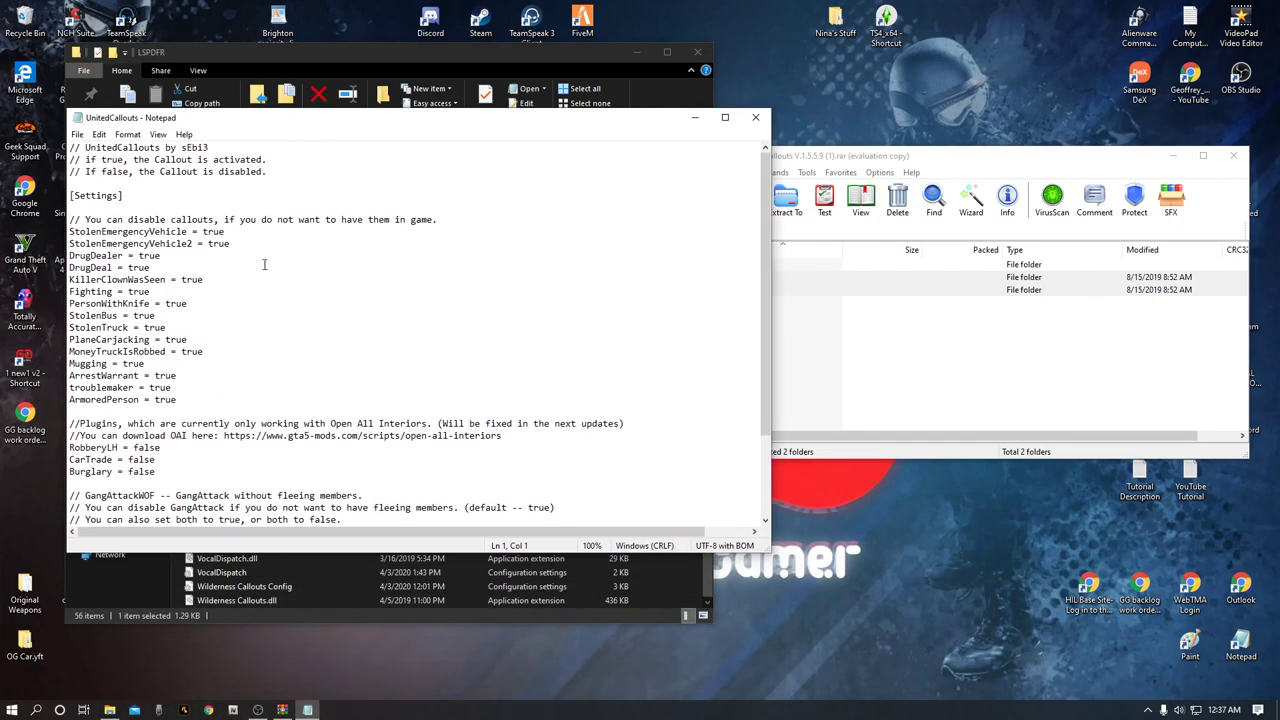
- Disable the MoneyTruckIsRobbed callout by replacing its value with false, copied from the GangAttackWOF line
{"action": "scroll", "coordinate": [265, 262], "scroll_direction": "down", "scroll_amount": 3}
{"action": "scroll", "coordinate": [272, 445], "scroll_direction": "up", "scroll_amount": 2}
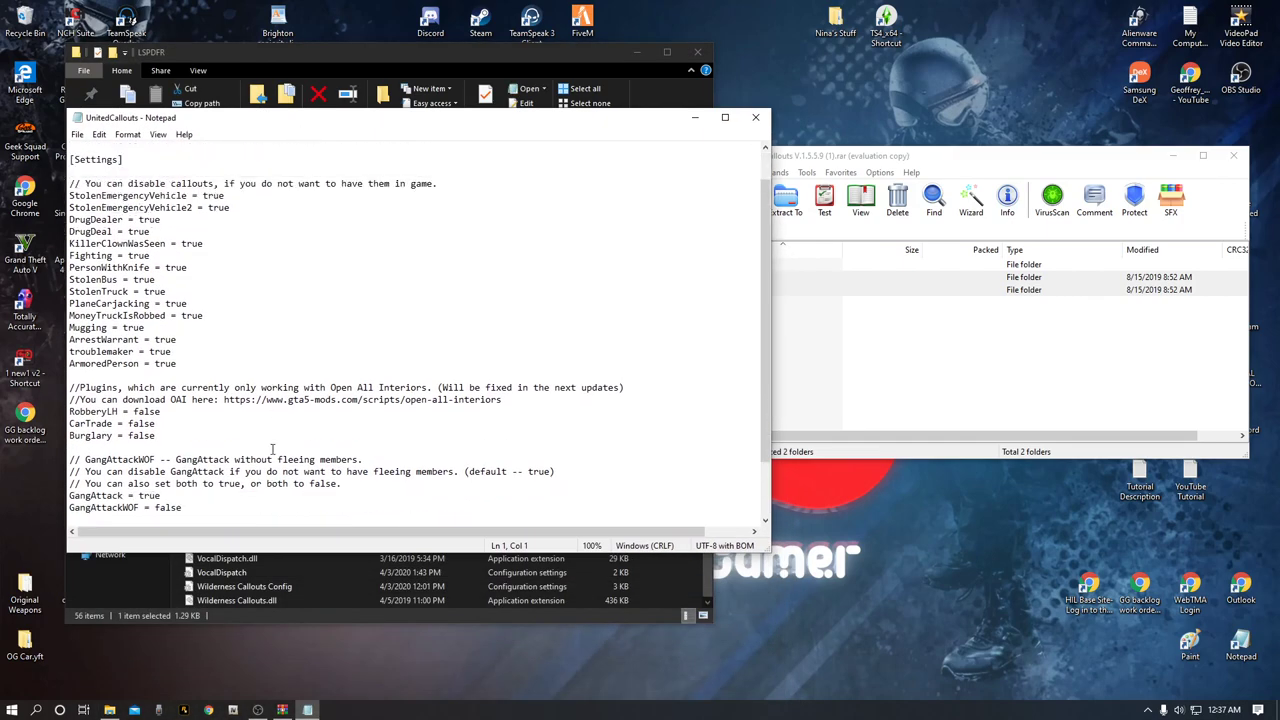
{"action": "scroll", "coordinate": [272, 448], "scroll_direction": "up", "scroll_amount": 1}
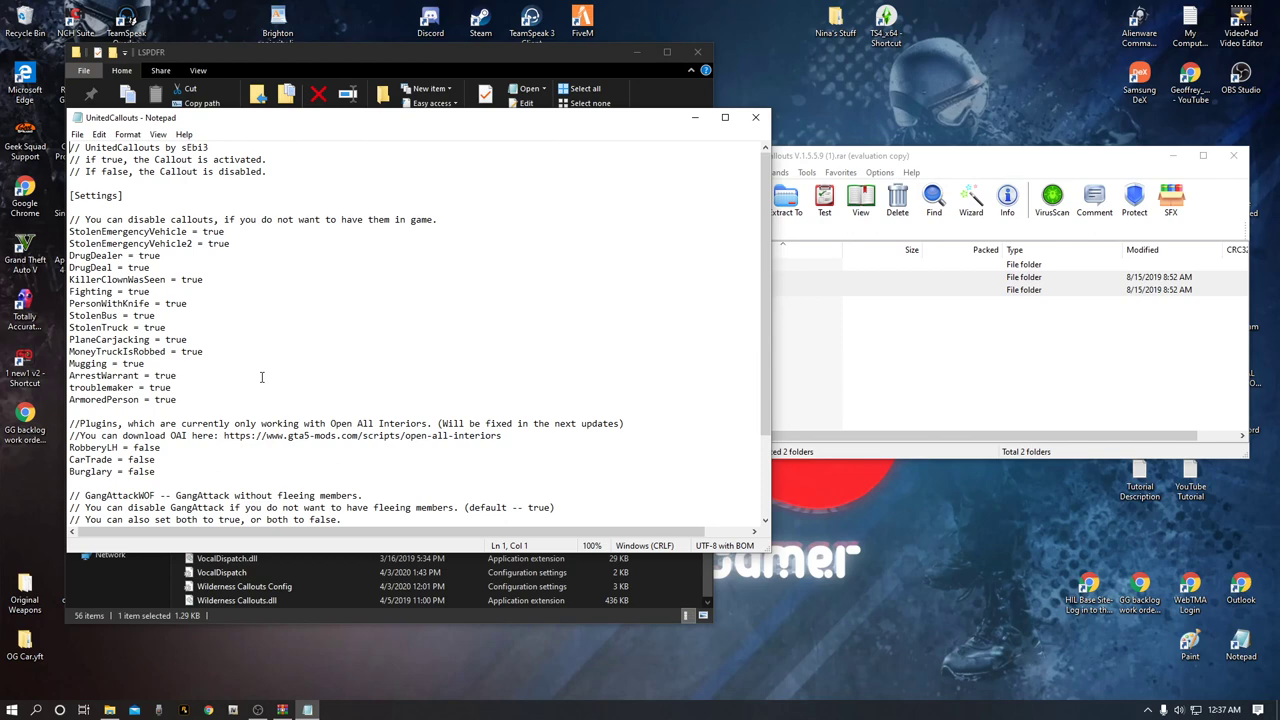
{"action": "scroll", "coordinate": [262, 377], "scroll_direction": "down", "scroll_amount": 3}
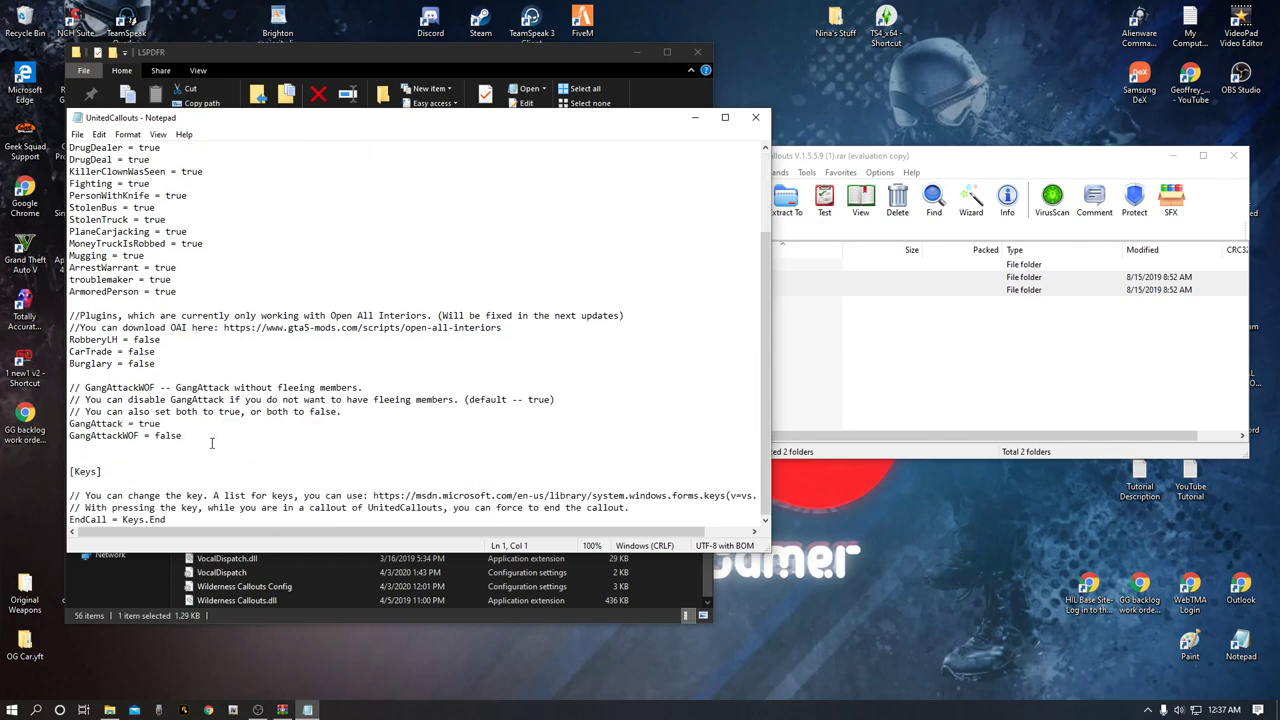
{"action": "left_click_drag", "start_coordinate": [186, 437], "coordinate": [155, 437]}
{"action": "right_click", "coordinate": [159, 438]}
{"action": "left_click", "coordinate": [191, 478]}
{"action": "left_click", "coordinate": [381, 438]}
{"action": "scroll", "coordinate": [140, 267], "scroll_direction": "up", "scroll_amount": 2}
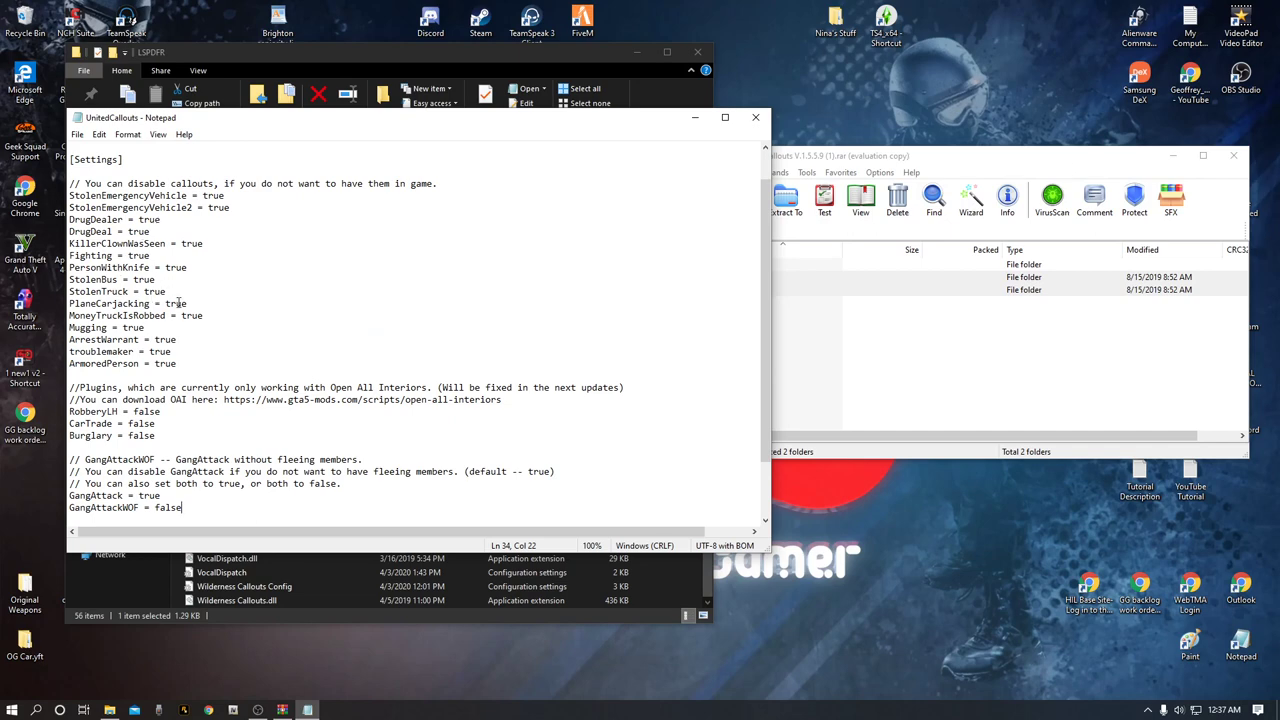
{"action": "left_click_drag", "start_coordinate": [205, 316], "coordinate": [181, 318]}
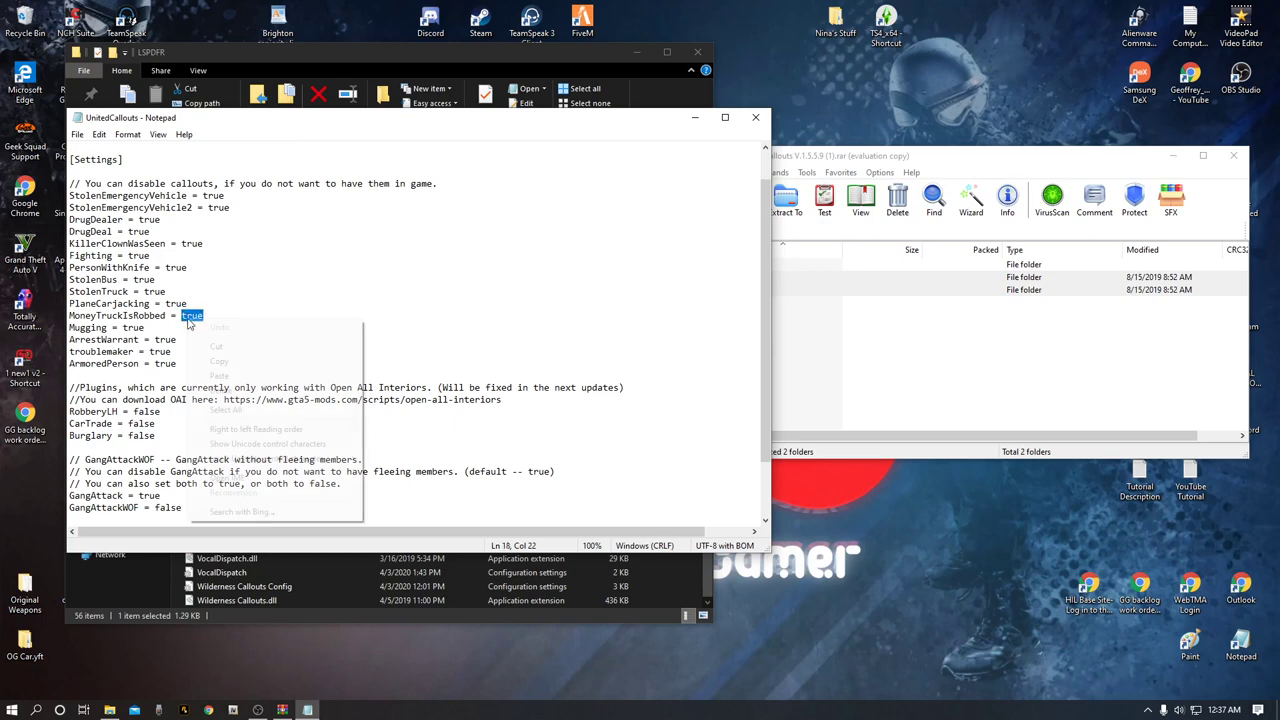
{"action": "right_click", "coordinate": [187, 322]}
{"action": "left_click", "coordinate": [215, 371]}
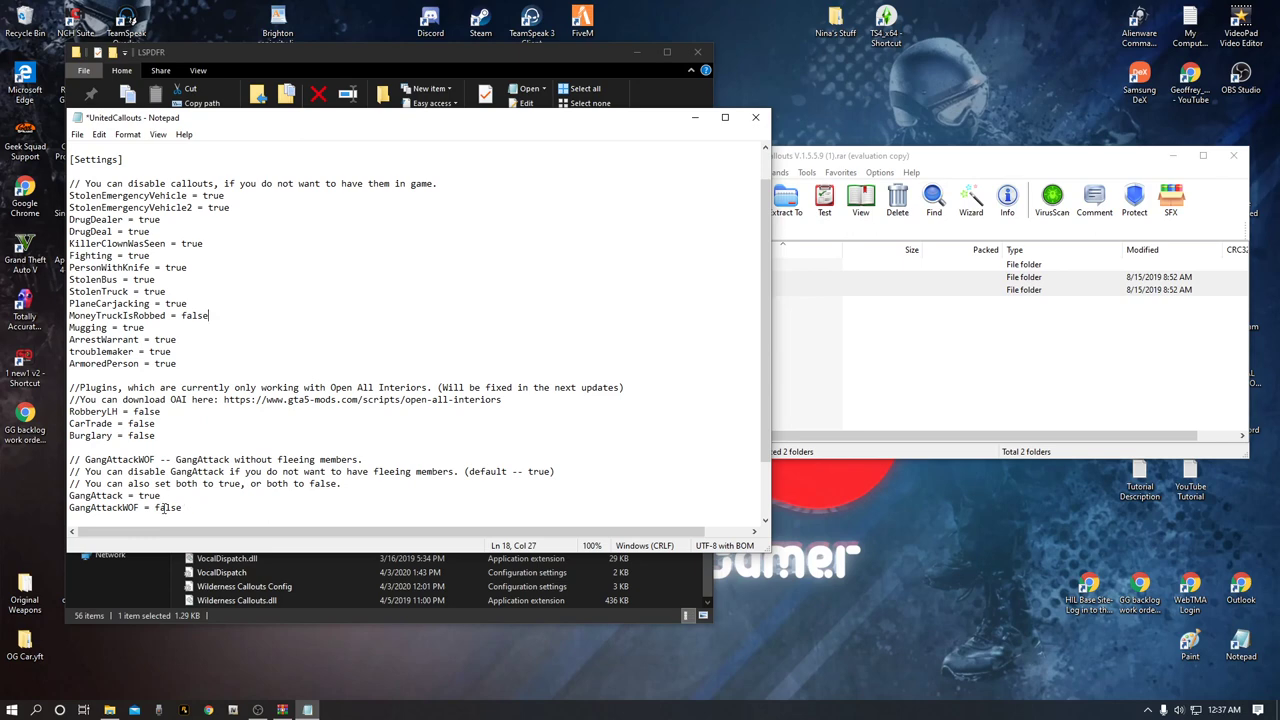
- Copy the GangAttackWOF value again and use it to set the ArmoredPerson callout to false
{"action": "left_click_drag", "start_coordinate": [190, 508], "coordinate": [155, 508]}
{"action": "right_click", "coordinate": [160, 506]}
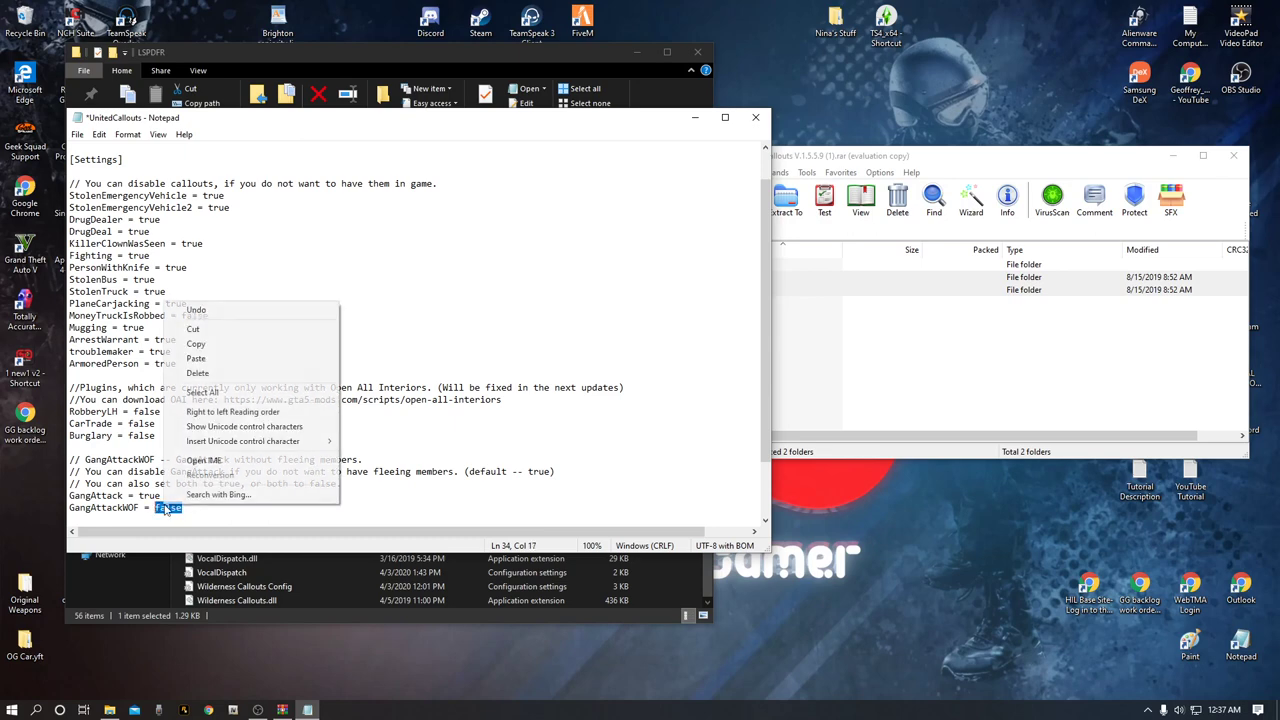
{"action": "left_click", "coordinate": [201, 346]}
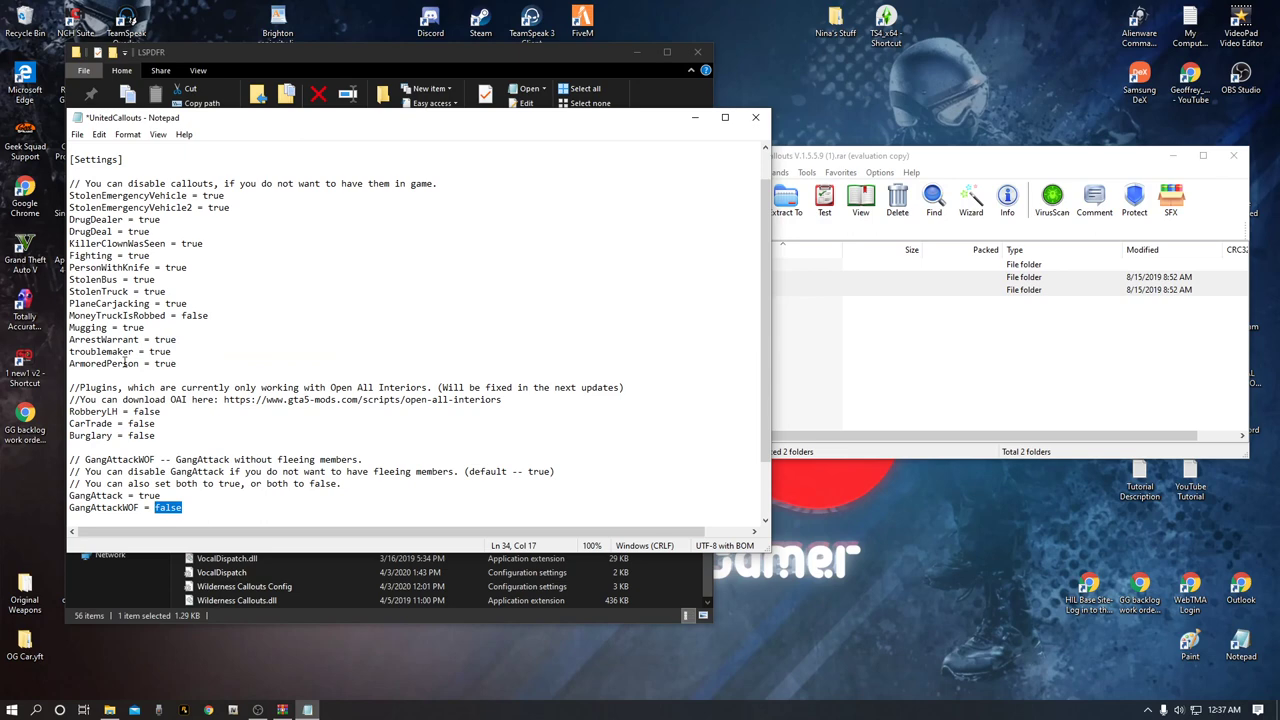
{"action": "left_click_drag", "start_coordinate": [181, 364], "coordinate": [155, 366]}
{"action": "right_click", "coordinate": [166, 367]}
{"action": "left_click", "coordinate": [200, 417]}
- Copy the value true from the troublemaker line and set the RobberyLH callout to true with it
{"action": "left_click_drag", "start_coordinate": [174, 352], "coordinate": [151, 352]}
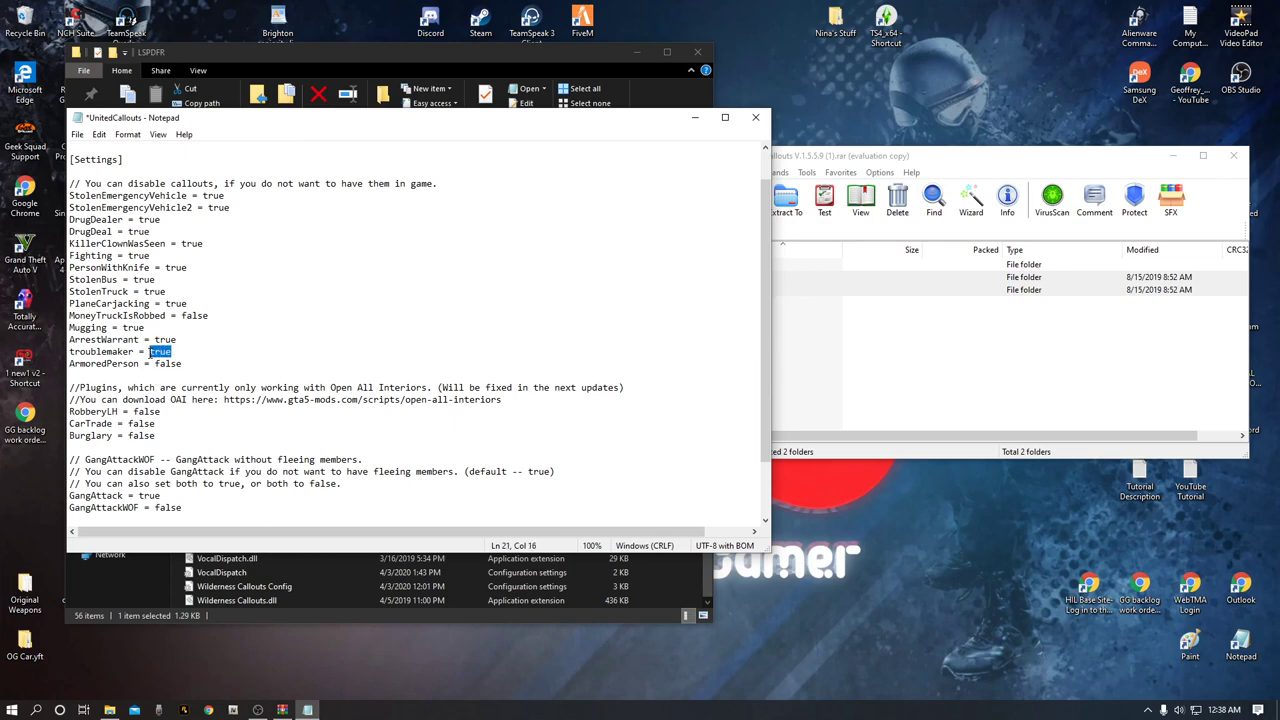
{"action": "right_click", "coordinate": [155, 353]}
{"action": "left_click", "coordinate": [187, 395]}
{"action": "left_click_drag", "start_coordinate": [163, 412], "coordinate": [134, 412]}
{"action": "right_click", "coordinate": [158, 413]}
{"action": "left_click", "coordinate": [178, 472]}
- Set the CarTrade and Burglary callouts to true by pasting the copied value over theirs
{"action": "left_click", "coordinate": [157, 423]}
{"action": "right_click", "coordinate": [140, 424]}
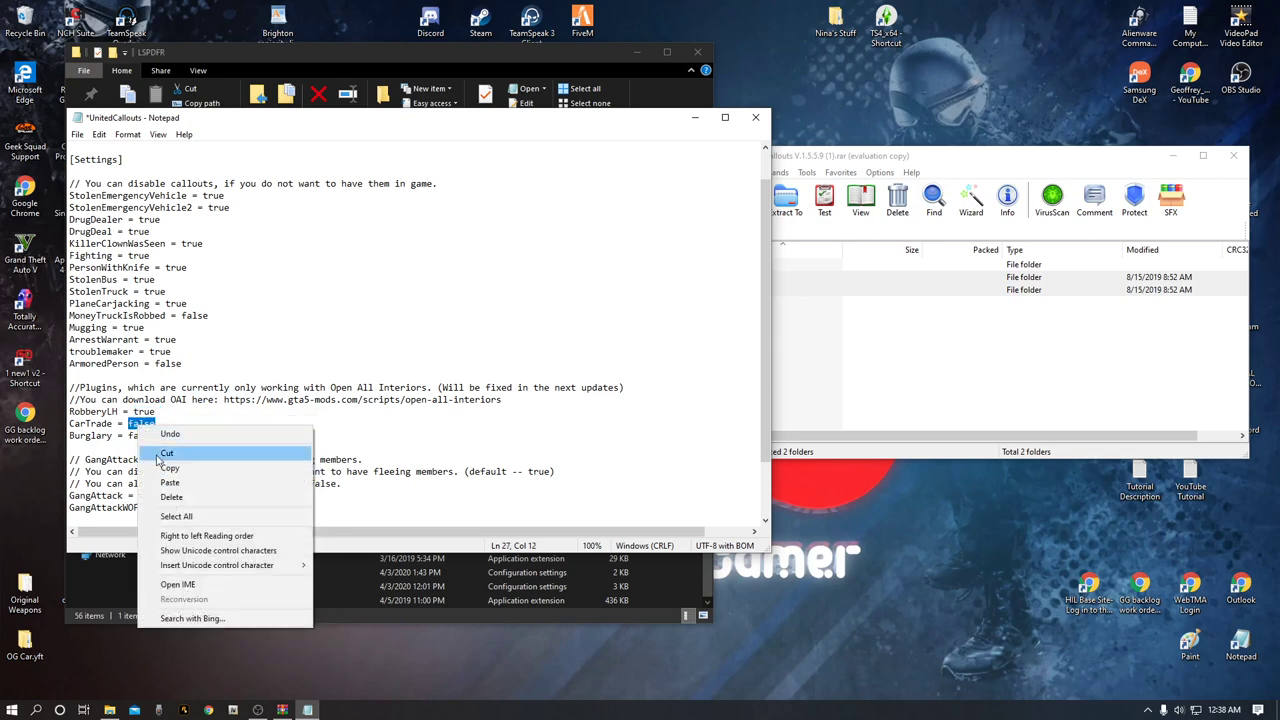
{"action": "left_click", "coordinate": [178, 483]}
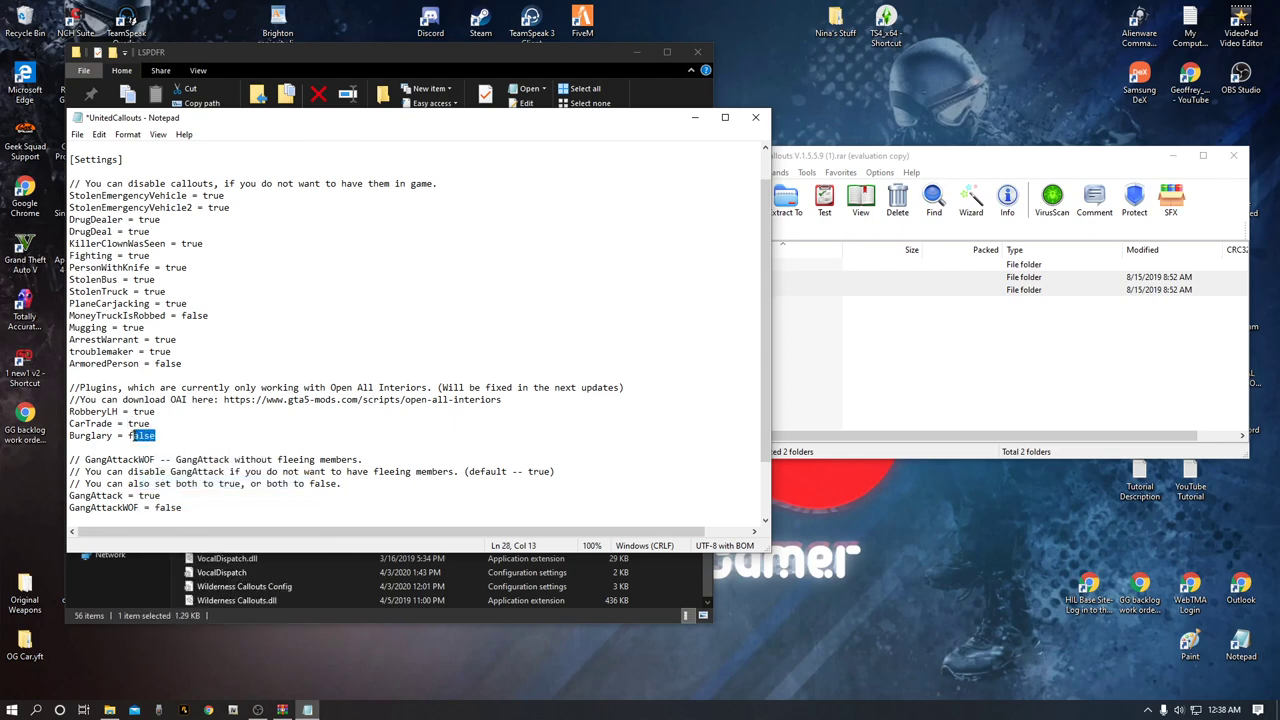
{"action": "right_click", "coordinate": [136, 437]}
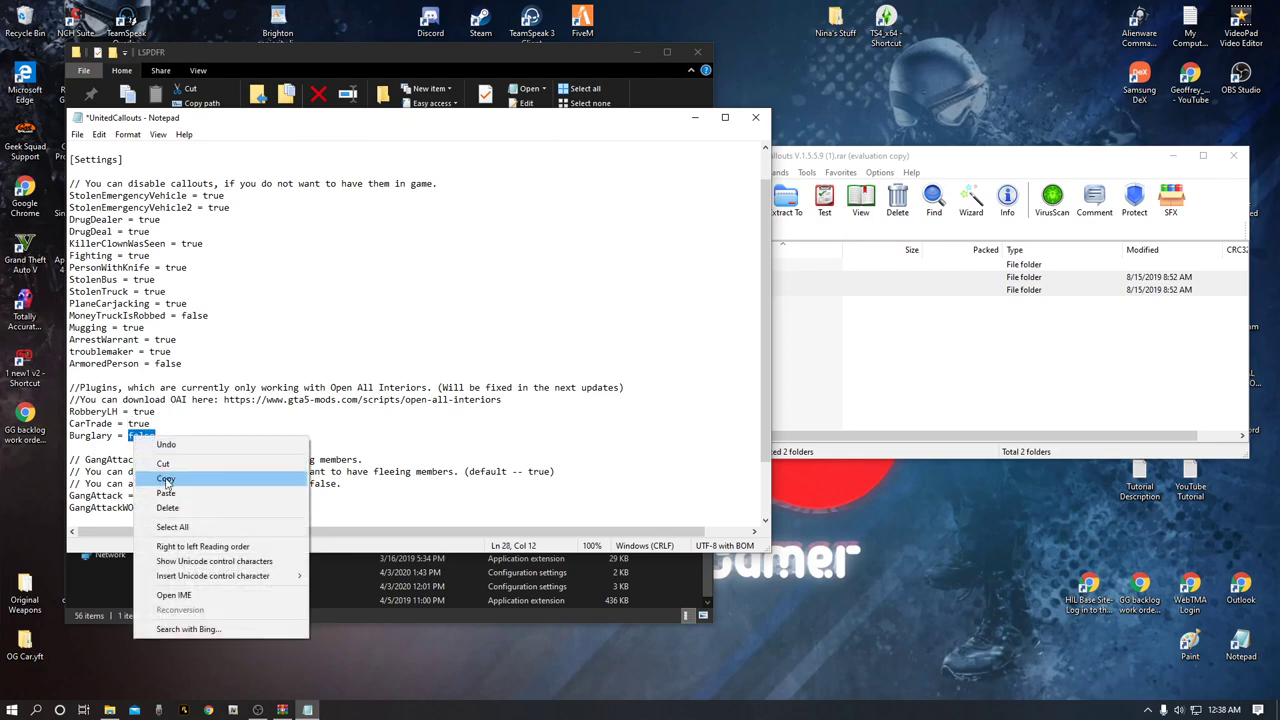
{"action": "left_click", "coordinate": [167, 494]}
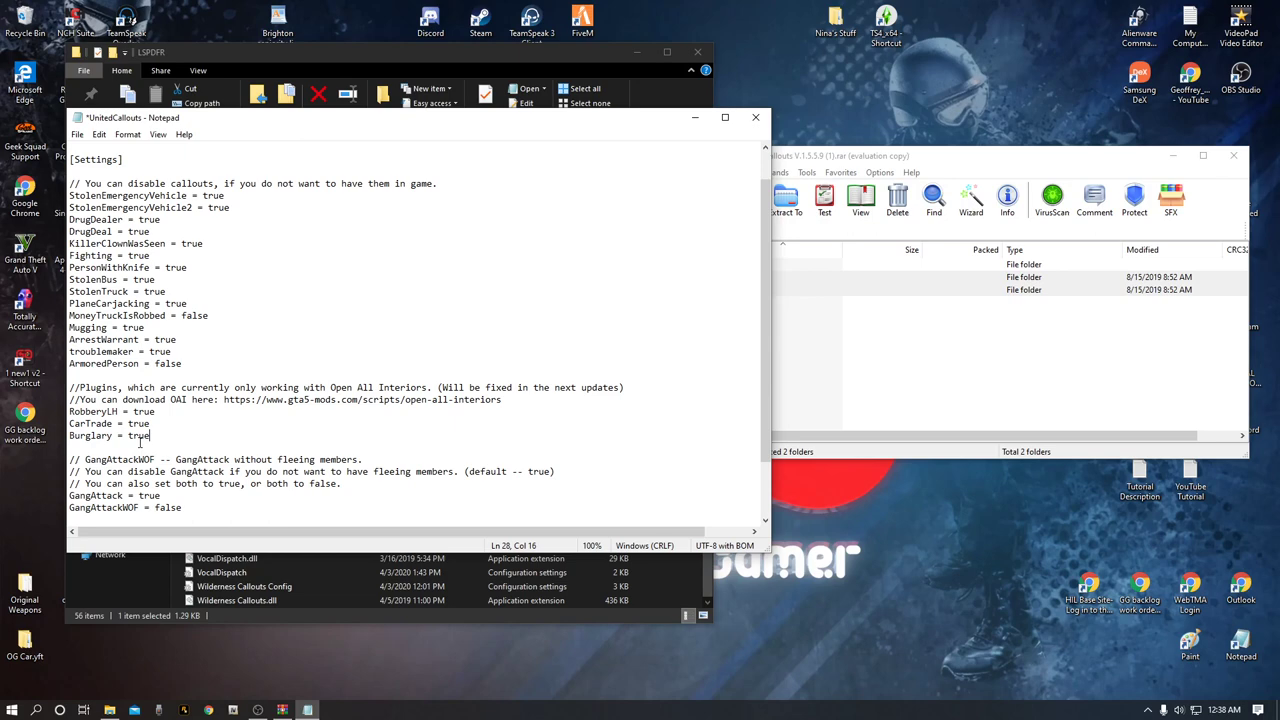
- Review the Keys section of the UnitedCallouts settings, then save the file and close it
{"action": "scroll", "coordinate": [217, 411], "scroll_direction": "down", "scroll_amount": 2}
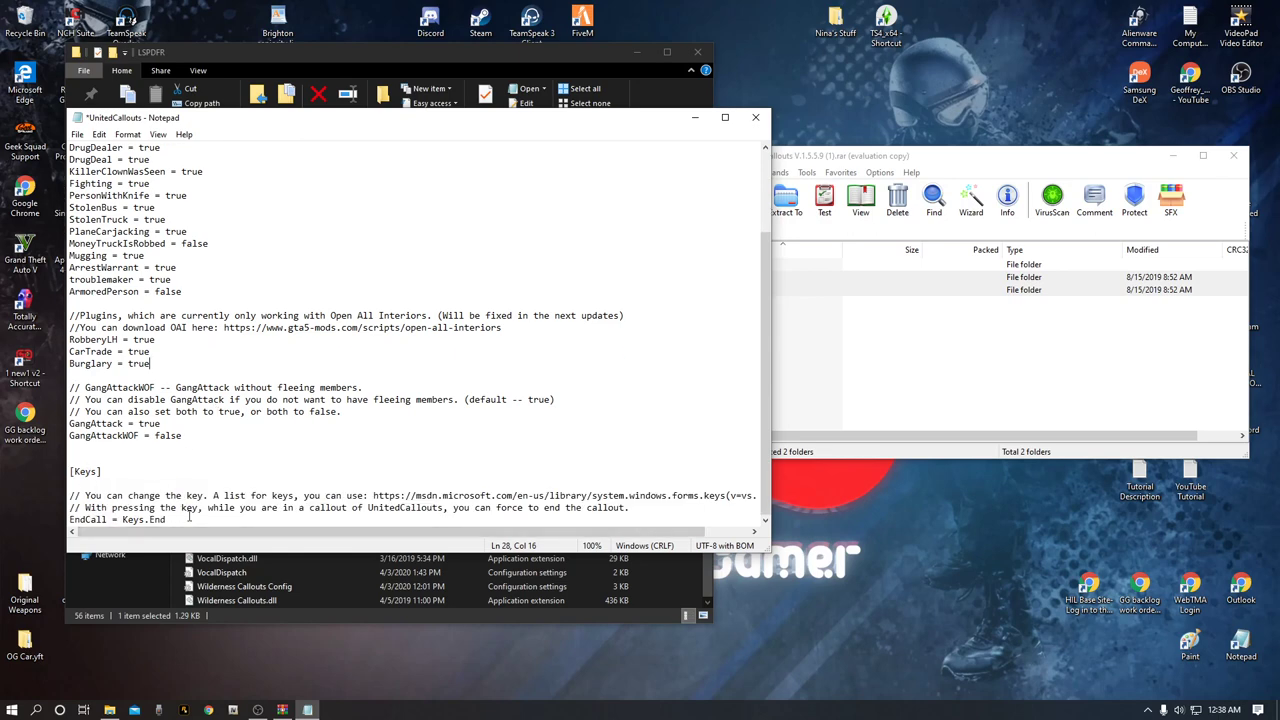
{"action": "scroll", "coordinate": [360, 443], "scroll_direction": "up", "scroll_amount": 3}
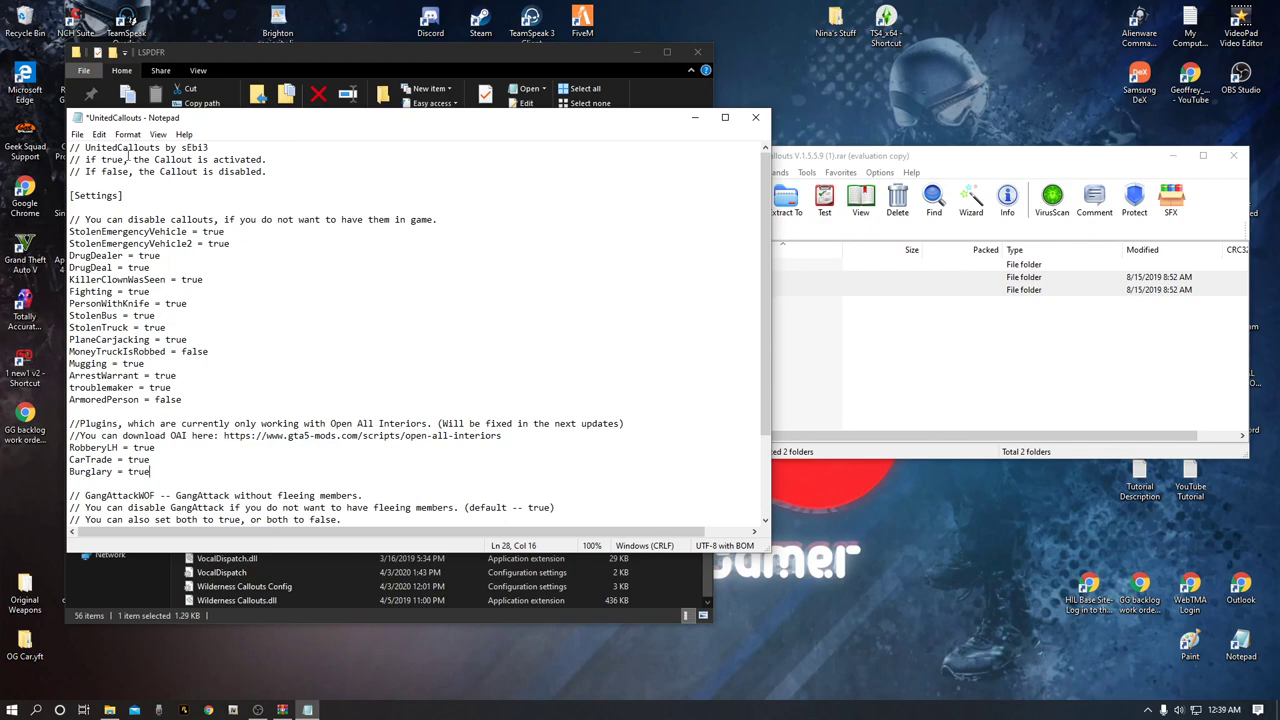
{"action": "left_click", "coordinate": [77, 134]}
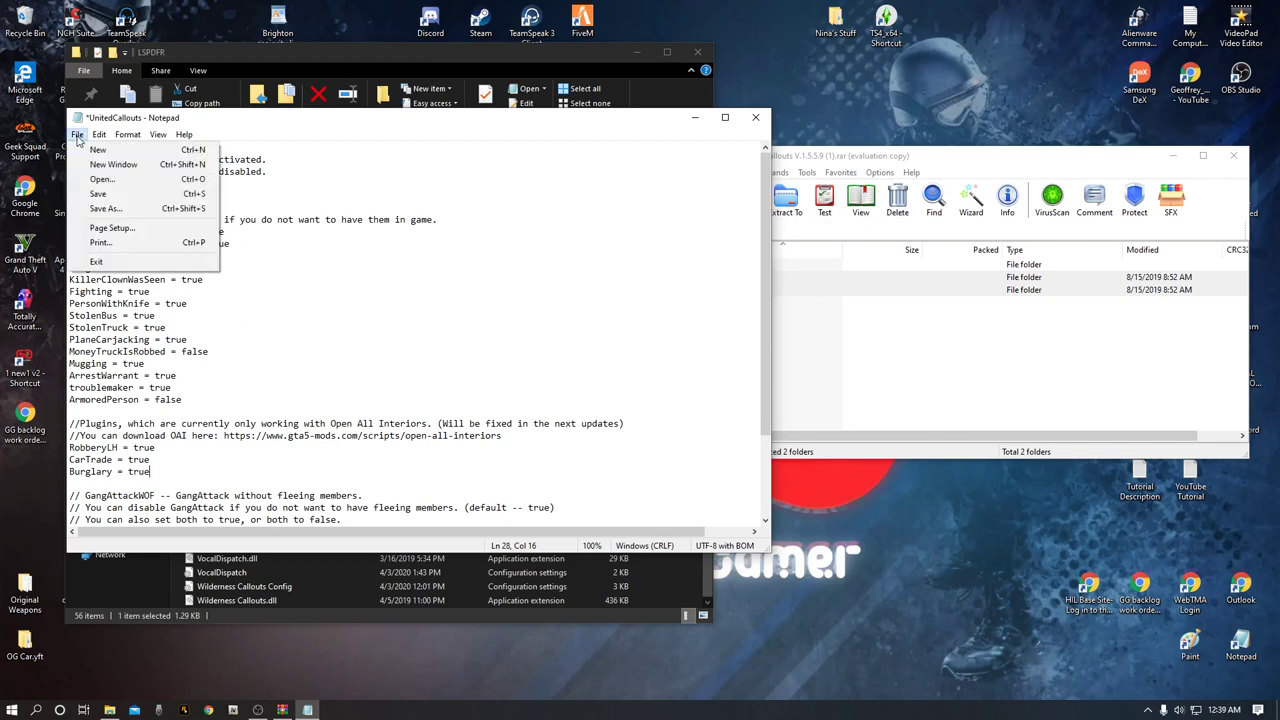
{"action": "left_click", "coordinate": [97, 194]}
{"action": "left_click", "coordinate": [756, 118]}
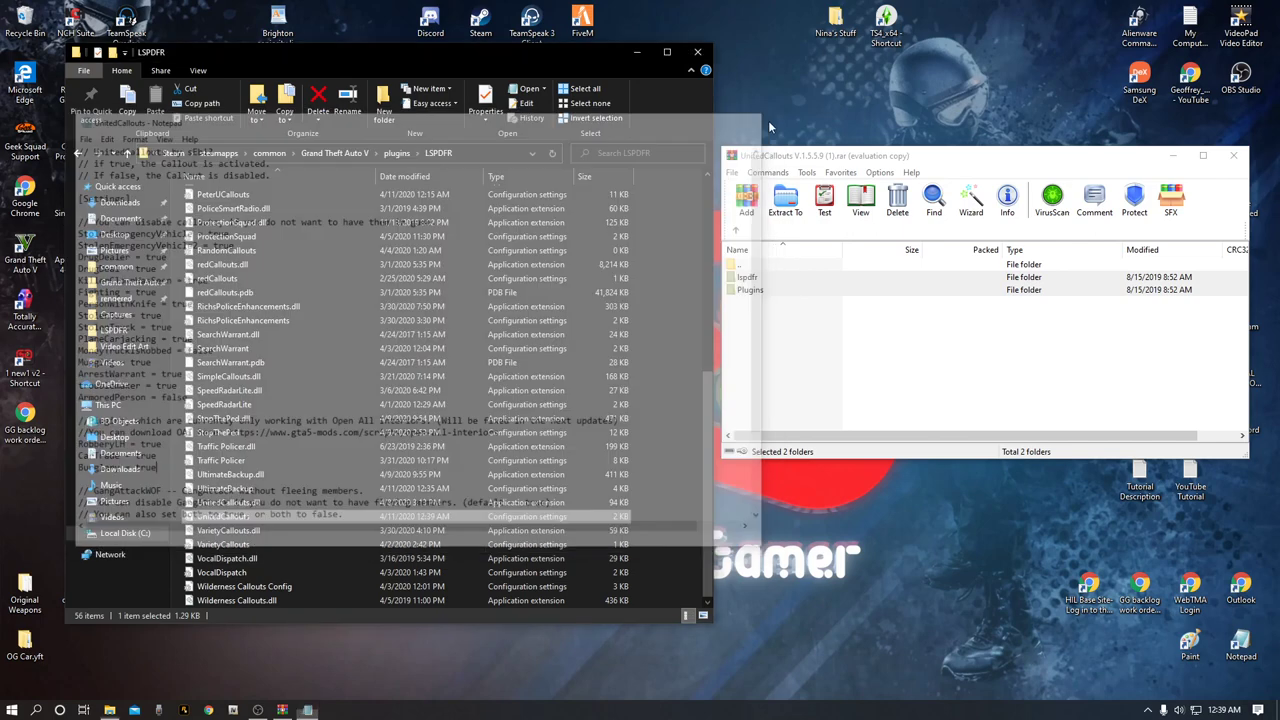
- Close the UnitedCallouts archive, return to the main Grand Theft Auto V folder and close its window
{"action": "left_click", "coordinate": [1236, 157]}
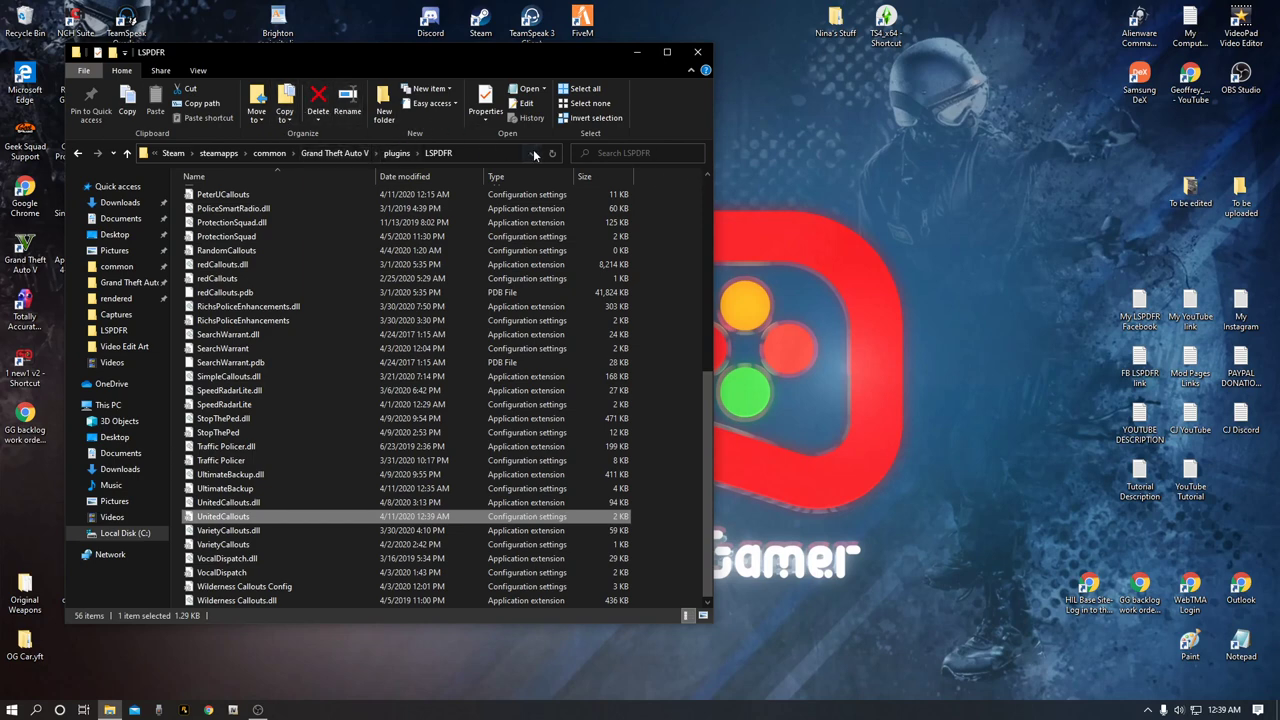
{"action": "scroll", "coordinate": [450, 190], "scroll_direction": "up", "scroll_amount": 2}
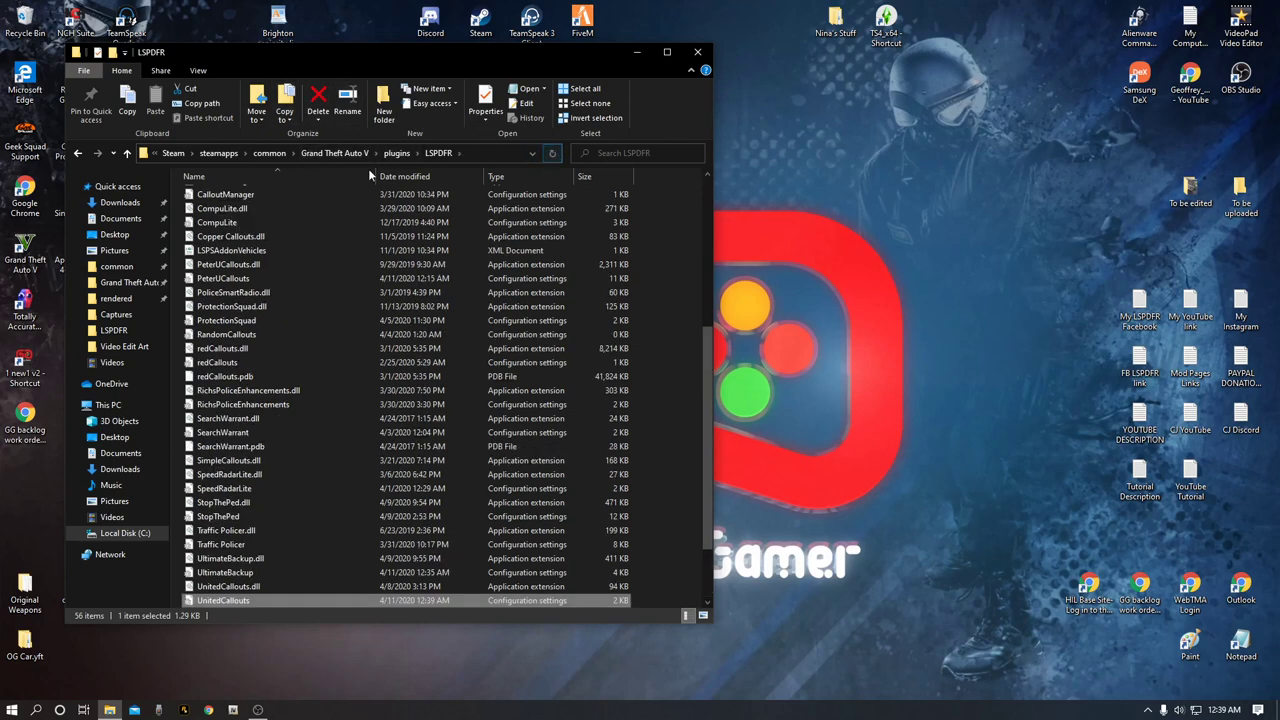
{"action": "left_click", "coordinate": [118, 283]}
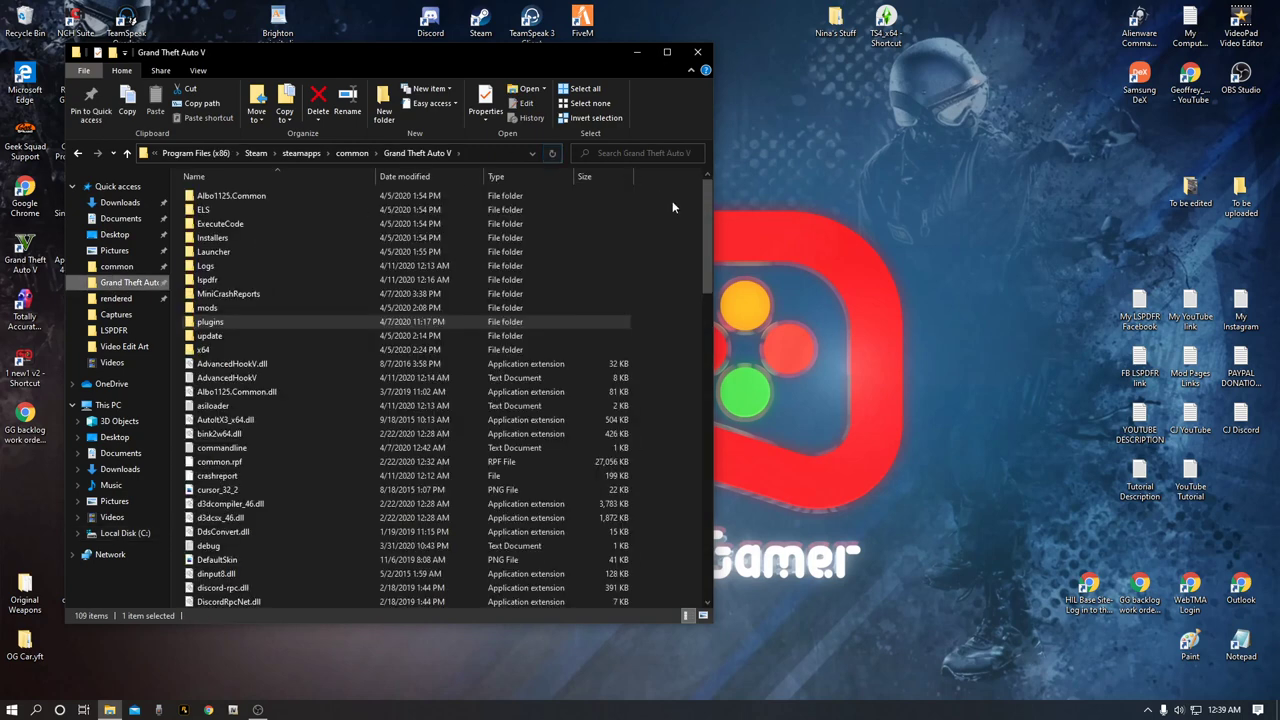
{"action": "left_click", "coordinate": [697, 53]}
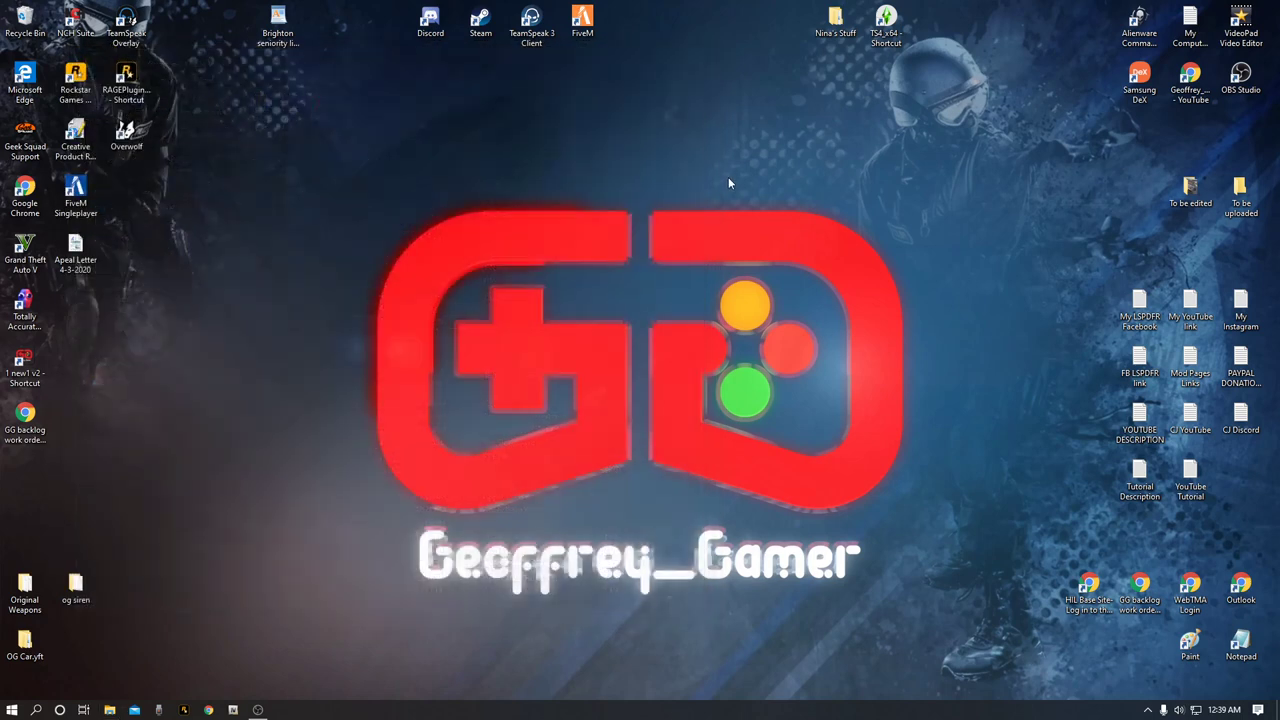